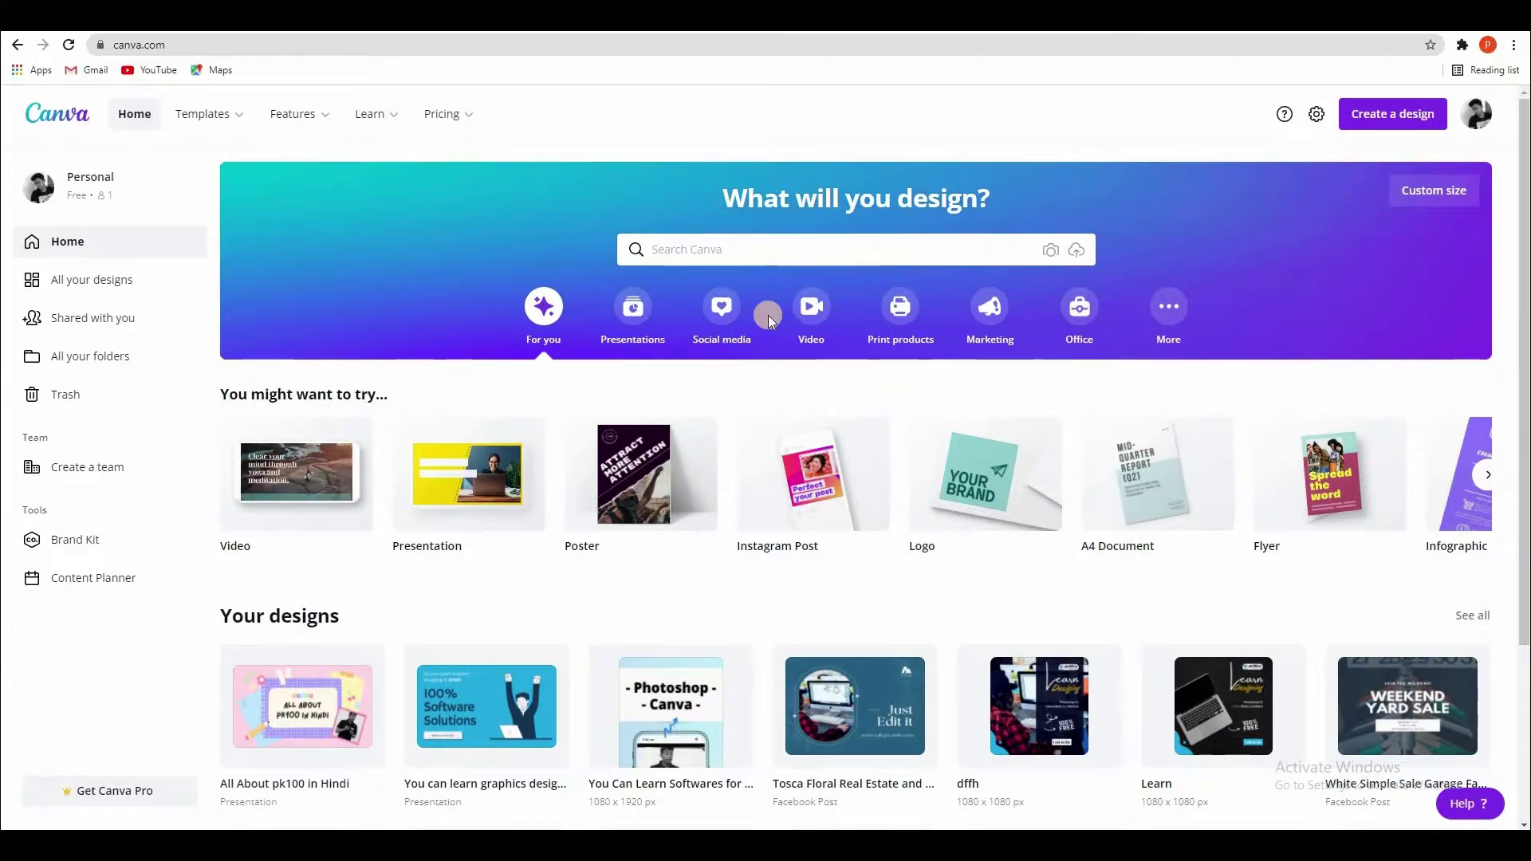
Start a custom-size design and enter 1920 px as the width.
{"action": "left_click", "coordinate": [1429, 193]}
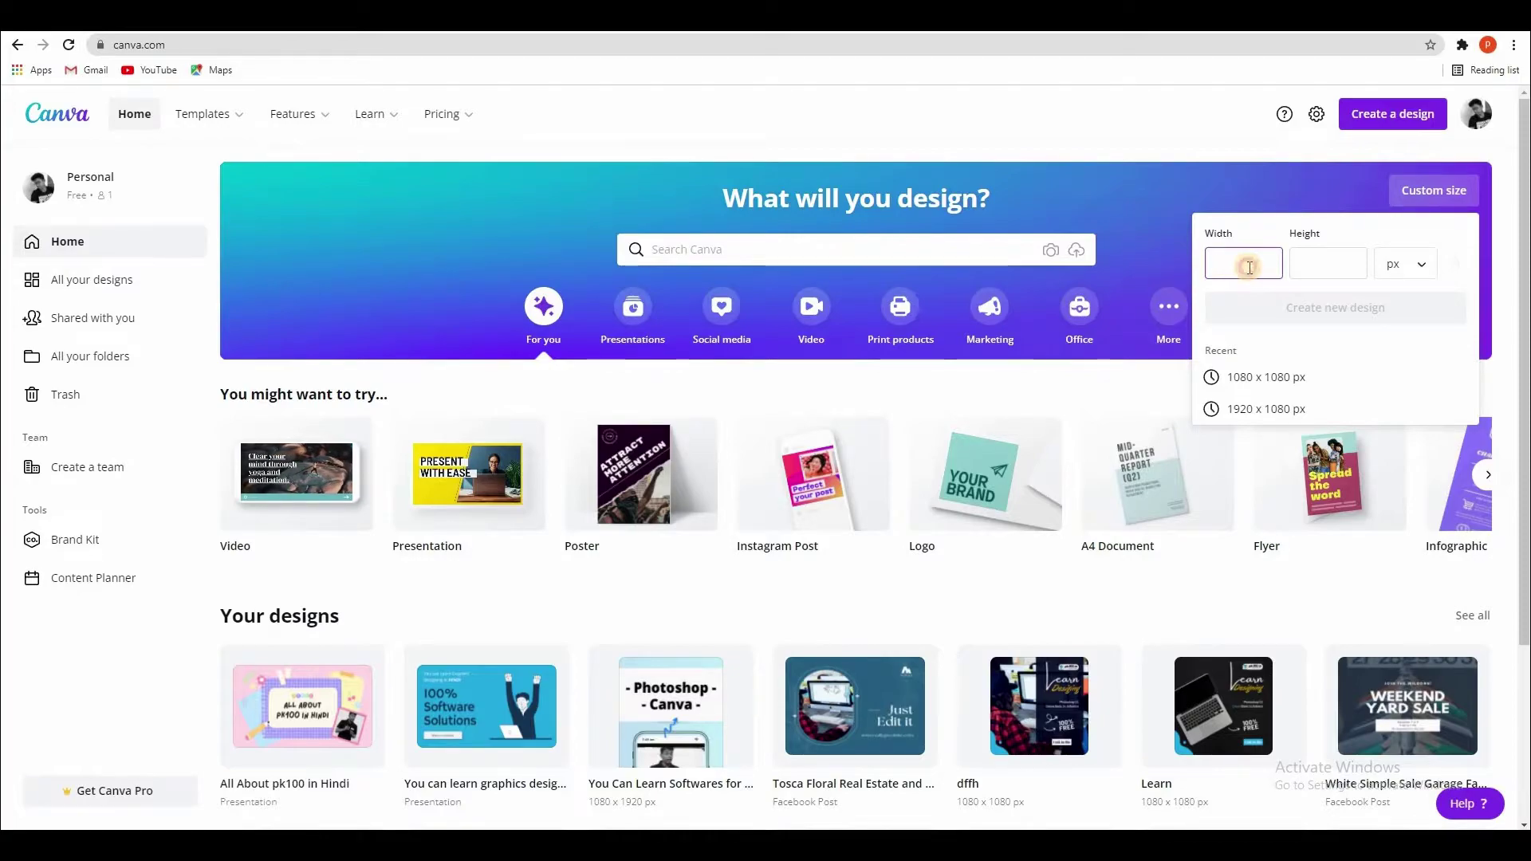
{"action": "type", "text": "1920"}
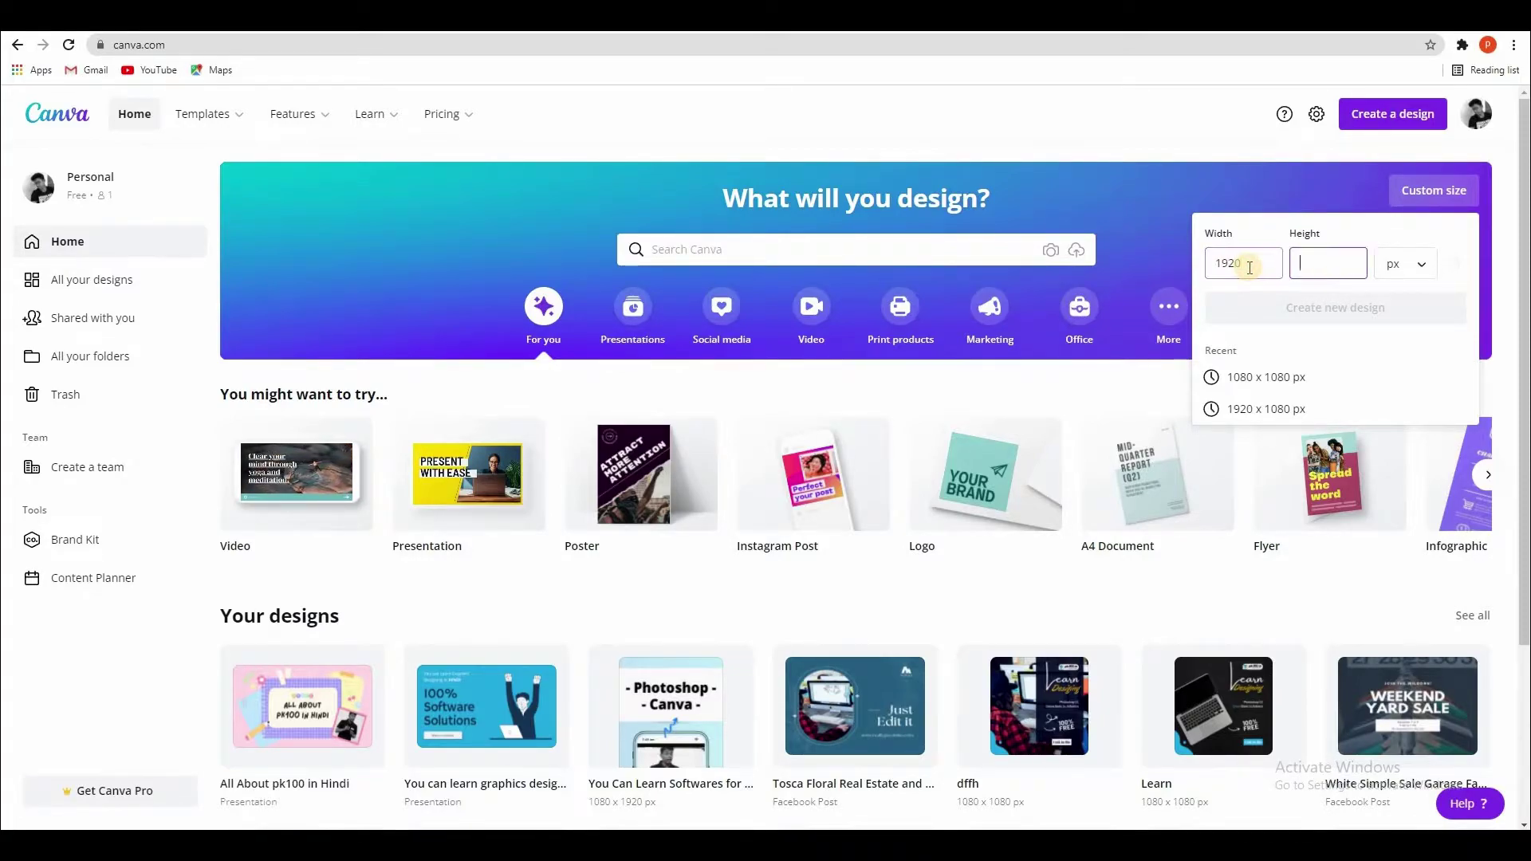
{"action": "type", "text": "108"}
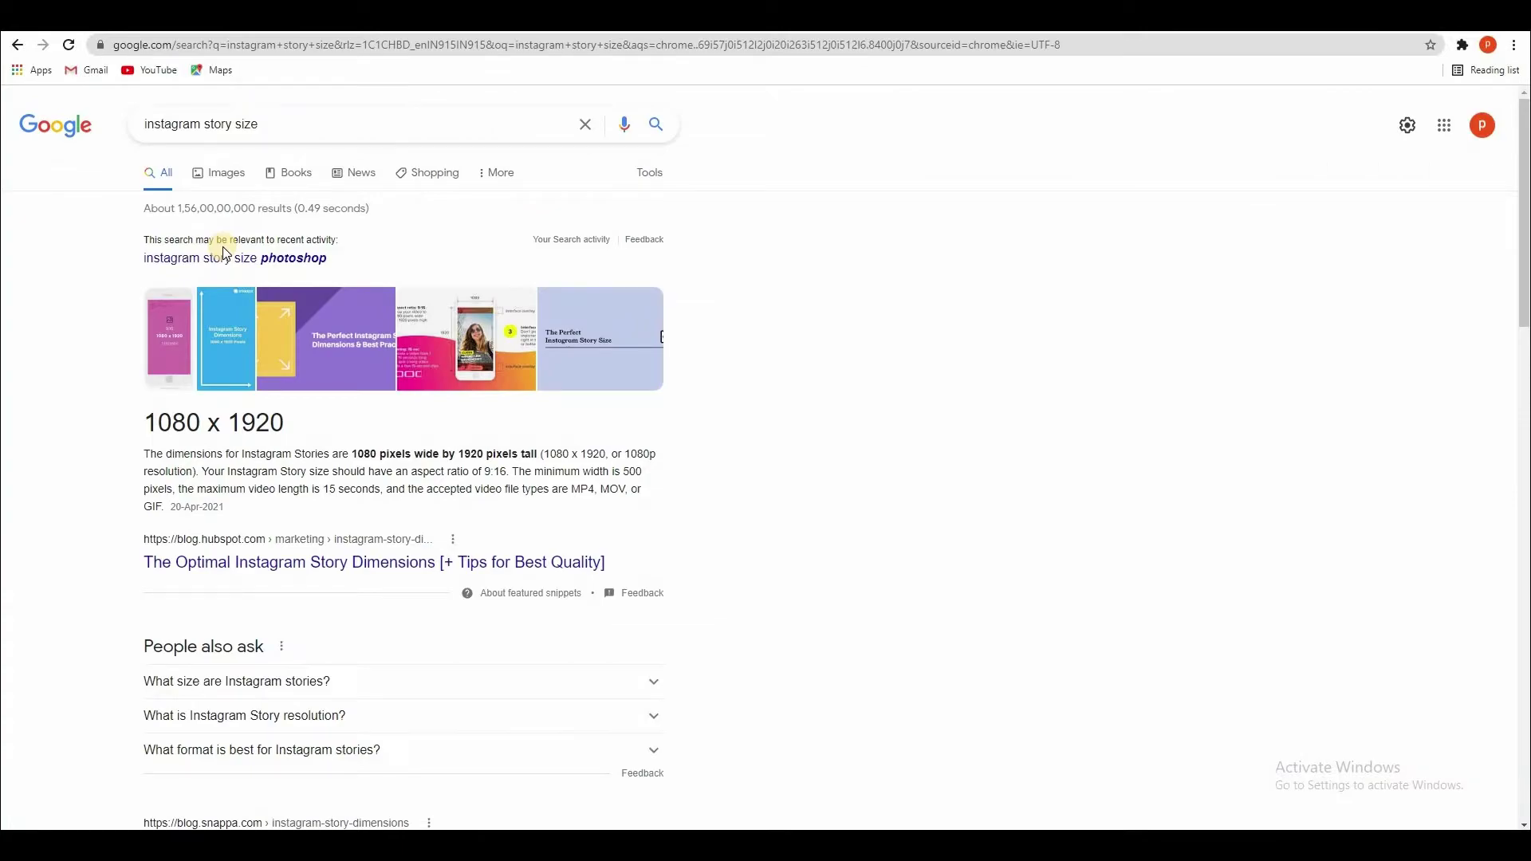
Look up the Instagram story size on Google and select the 1080 x 1920 answer.
{"action": "left_click_drag", "start_coordinate": [186, 118], "coordinate": [153, 118]}
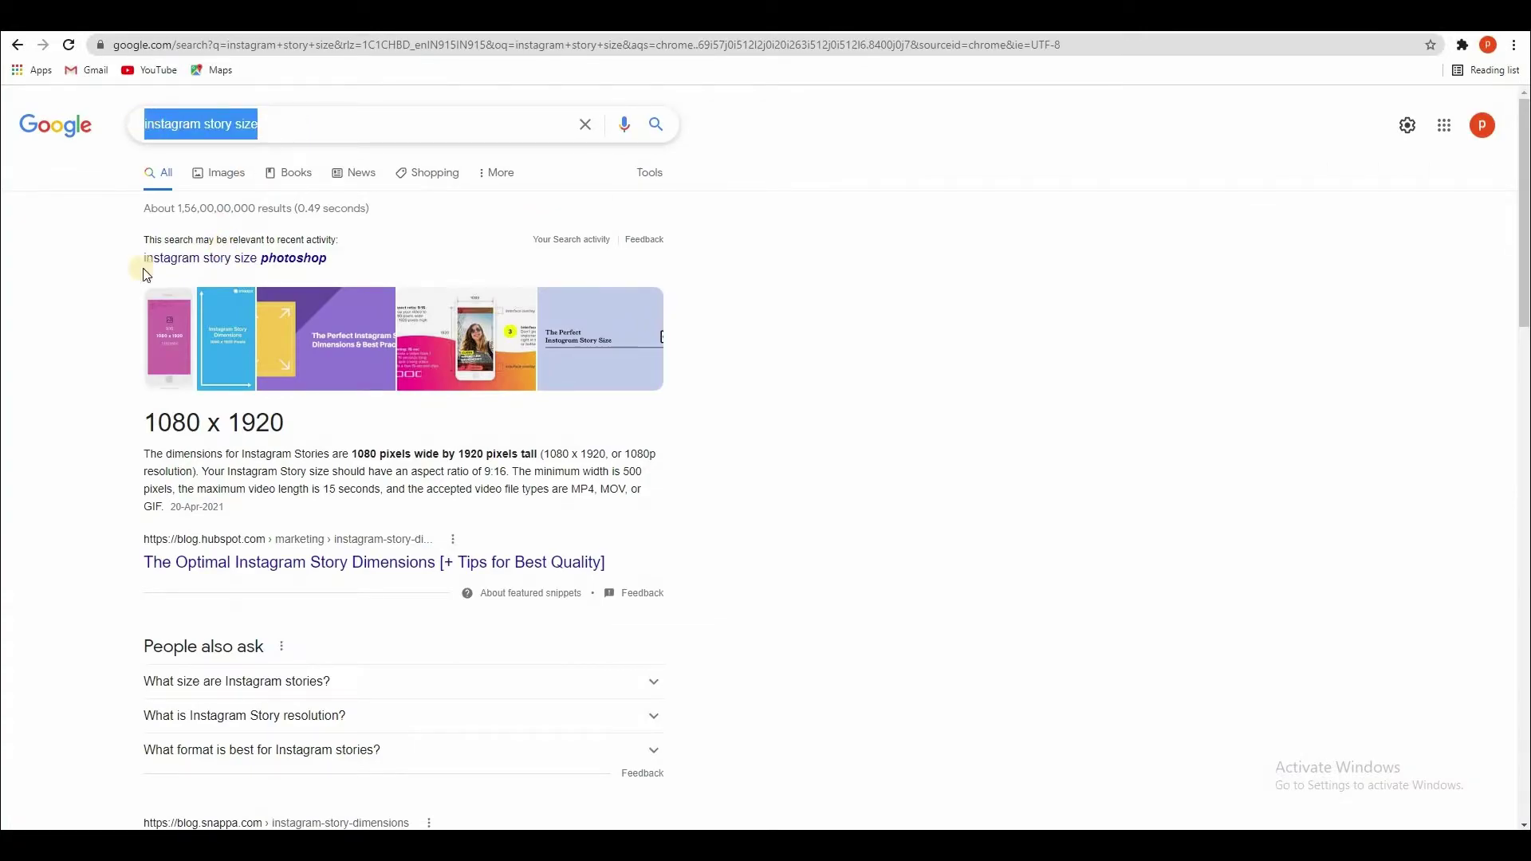
{"action": "triple_click", "coordinate": [279, 422]}
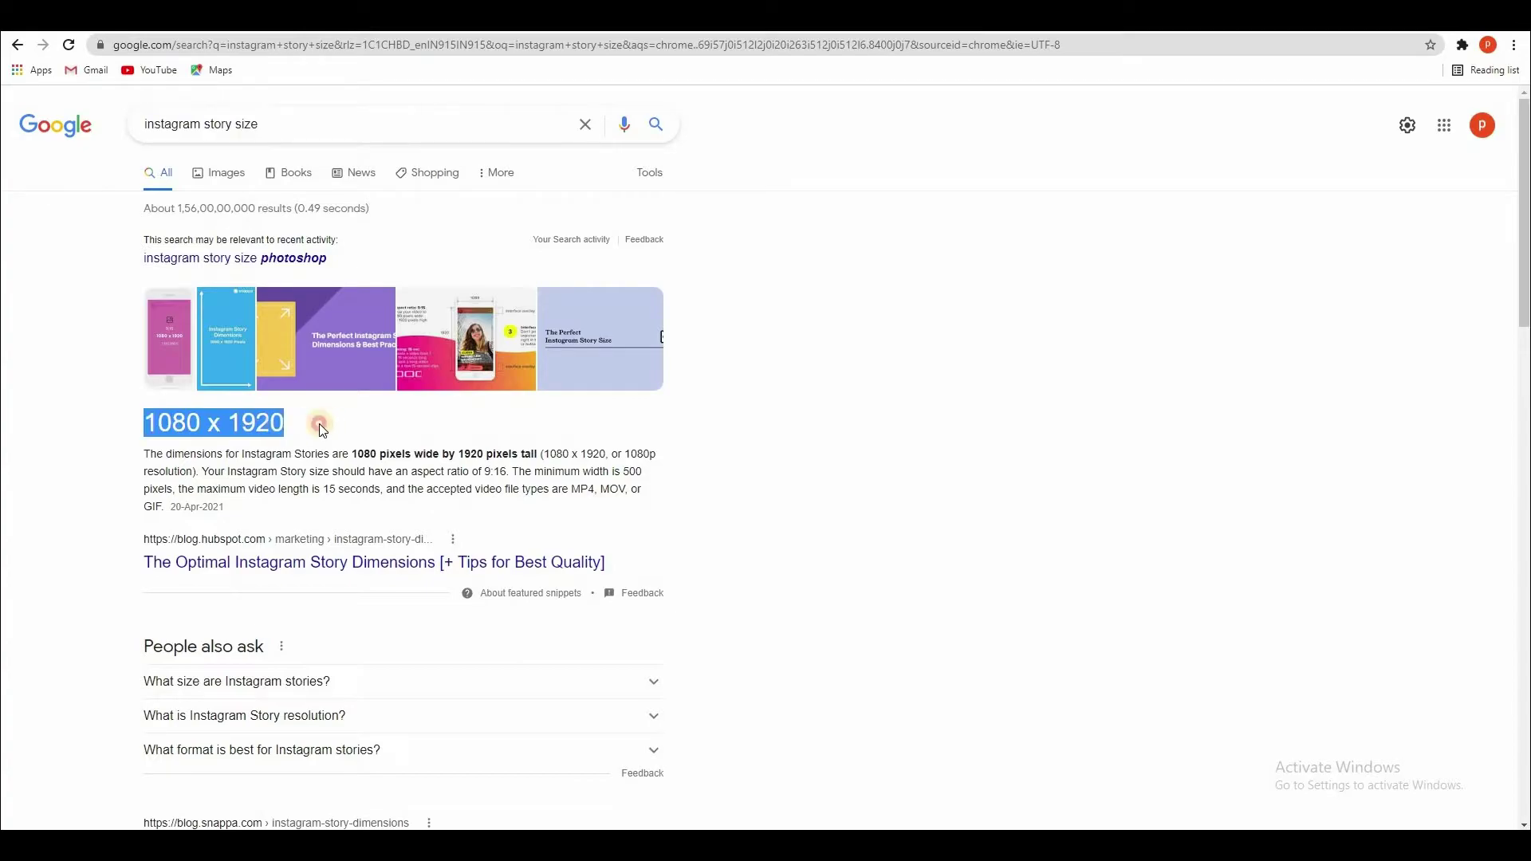
{"action": "left_click", "coordinate": [233, 423]}
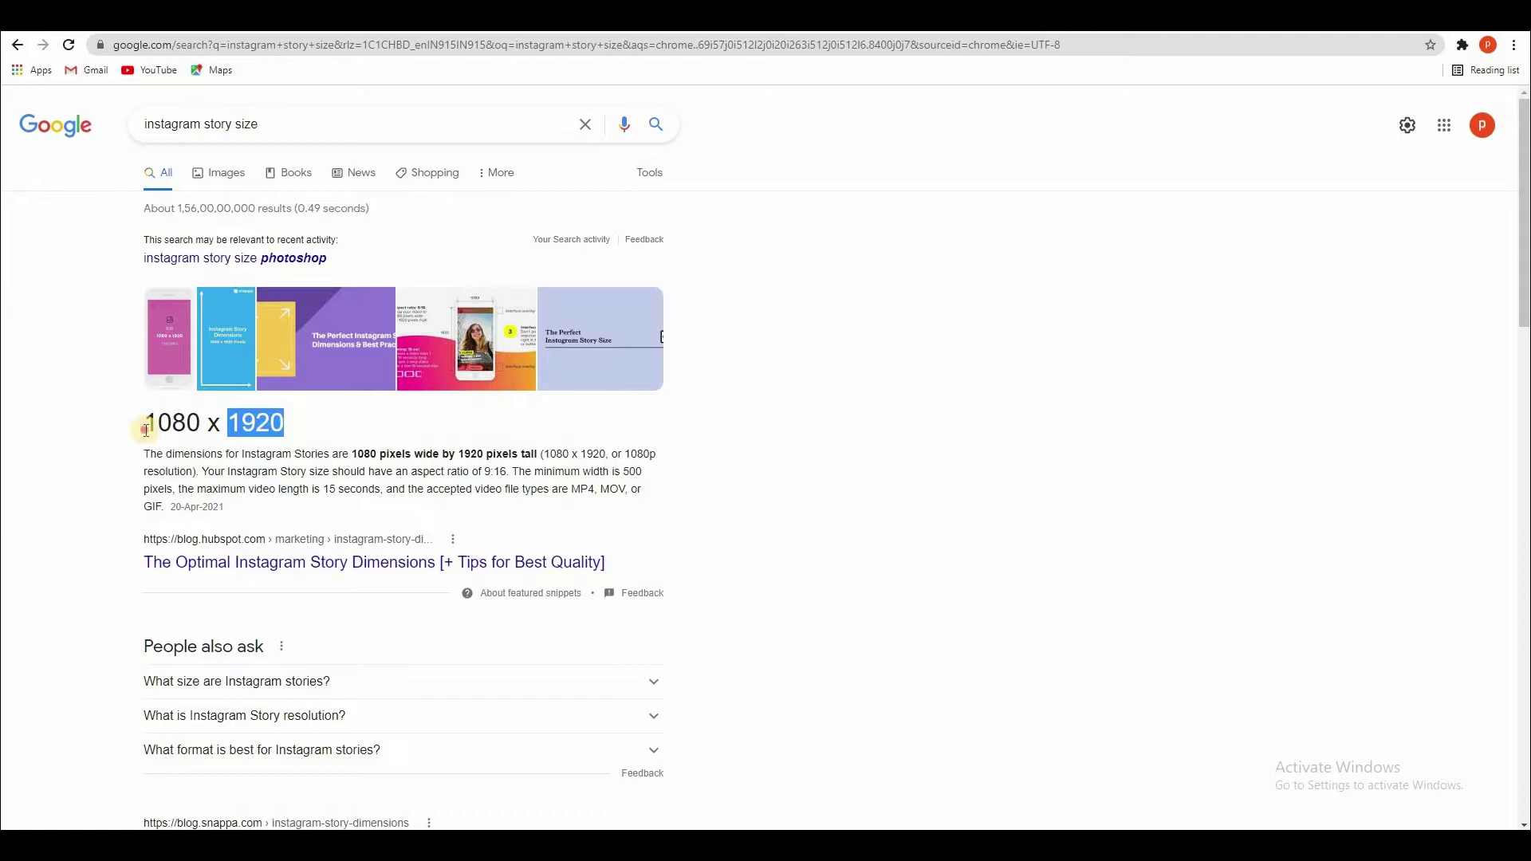
{"action": "left_click", "coordinate": [192, 425]}
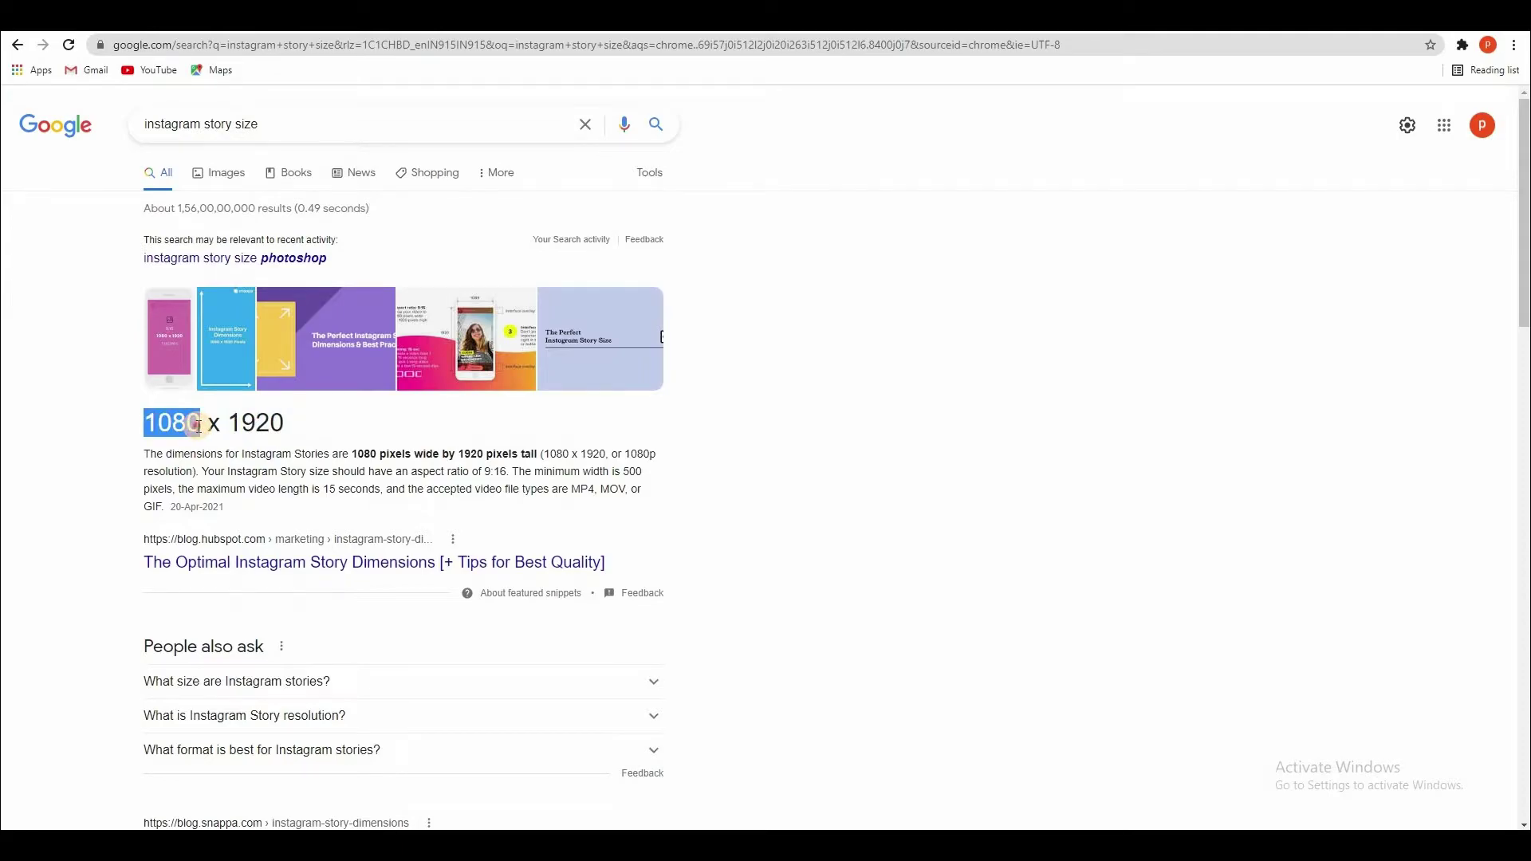
{"action": "left_click", "coordinate": [239, 423]}
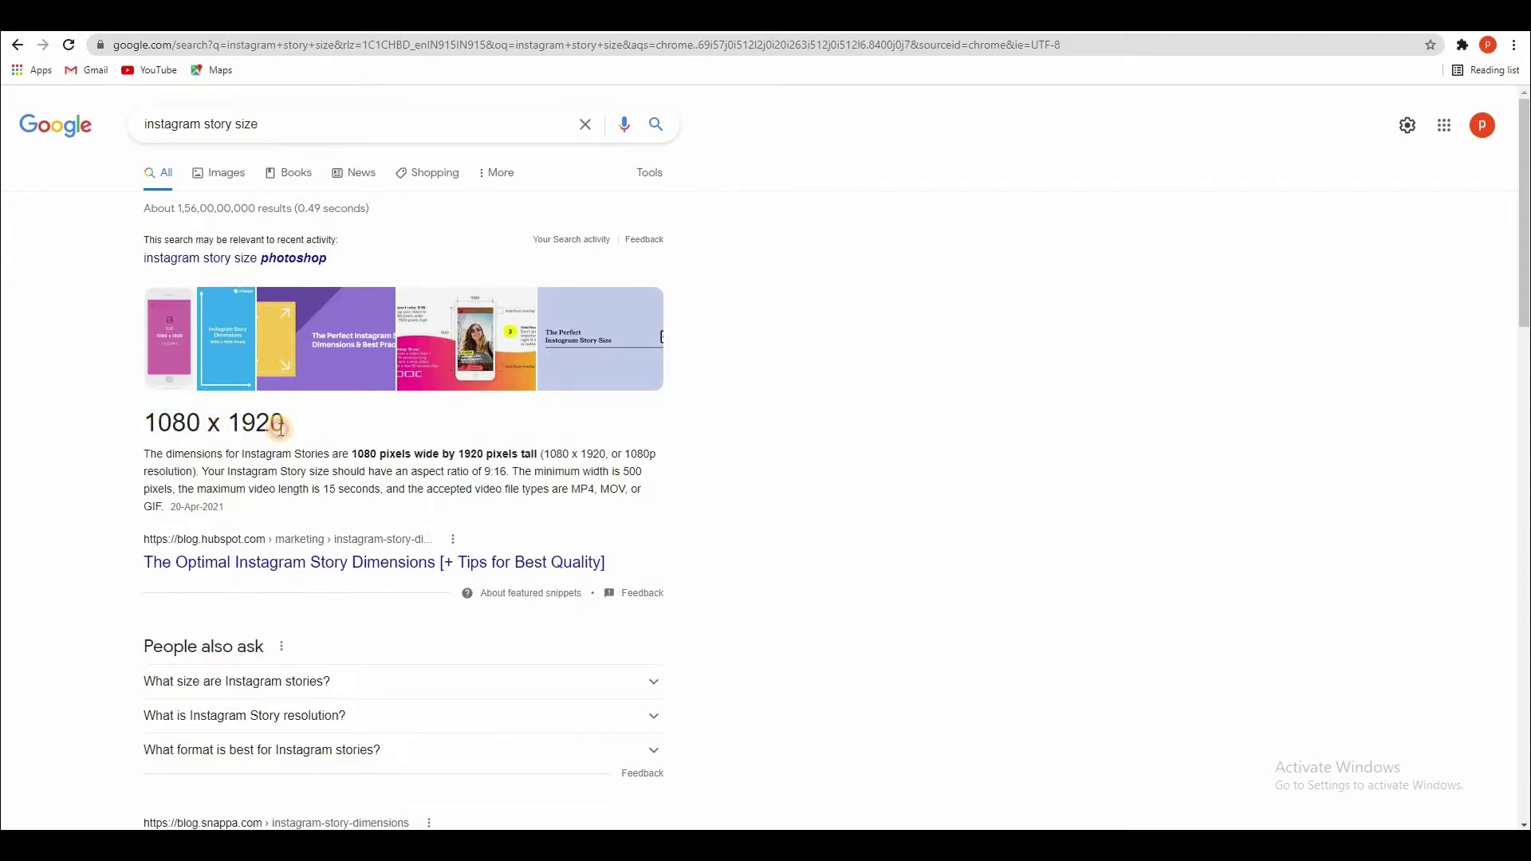
{"action": "double_click", "coordinate": [281, 429]}
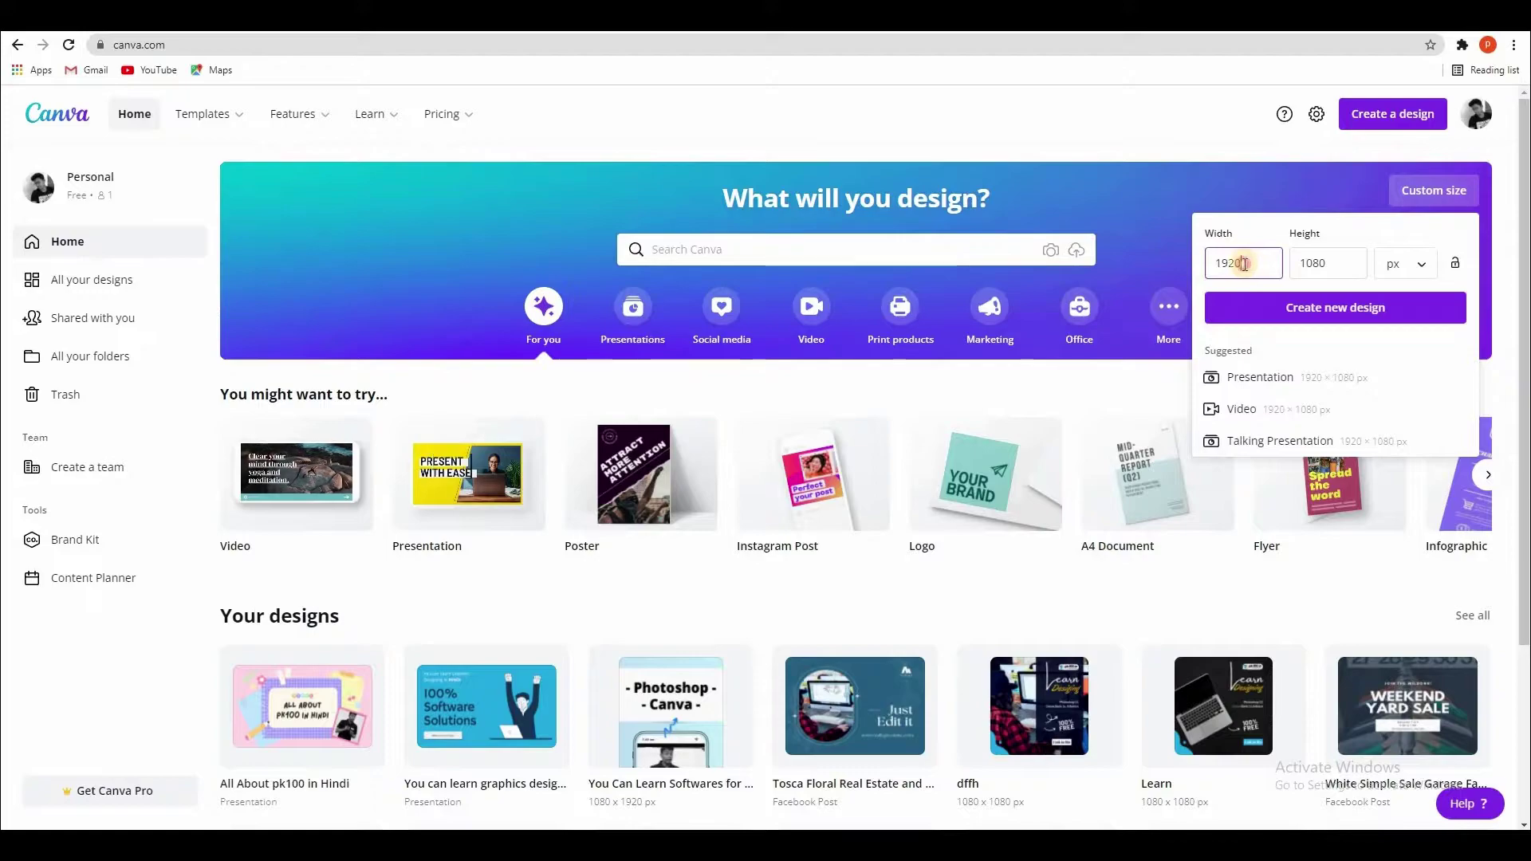
Enter 1080 × 1920 px and create a blank Instagram Story design.
{"action": "type", "text": "1080"}
{"action": "key", "text": "Tab"}
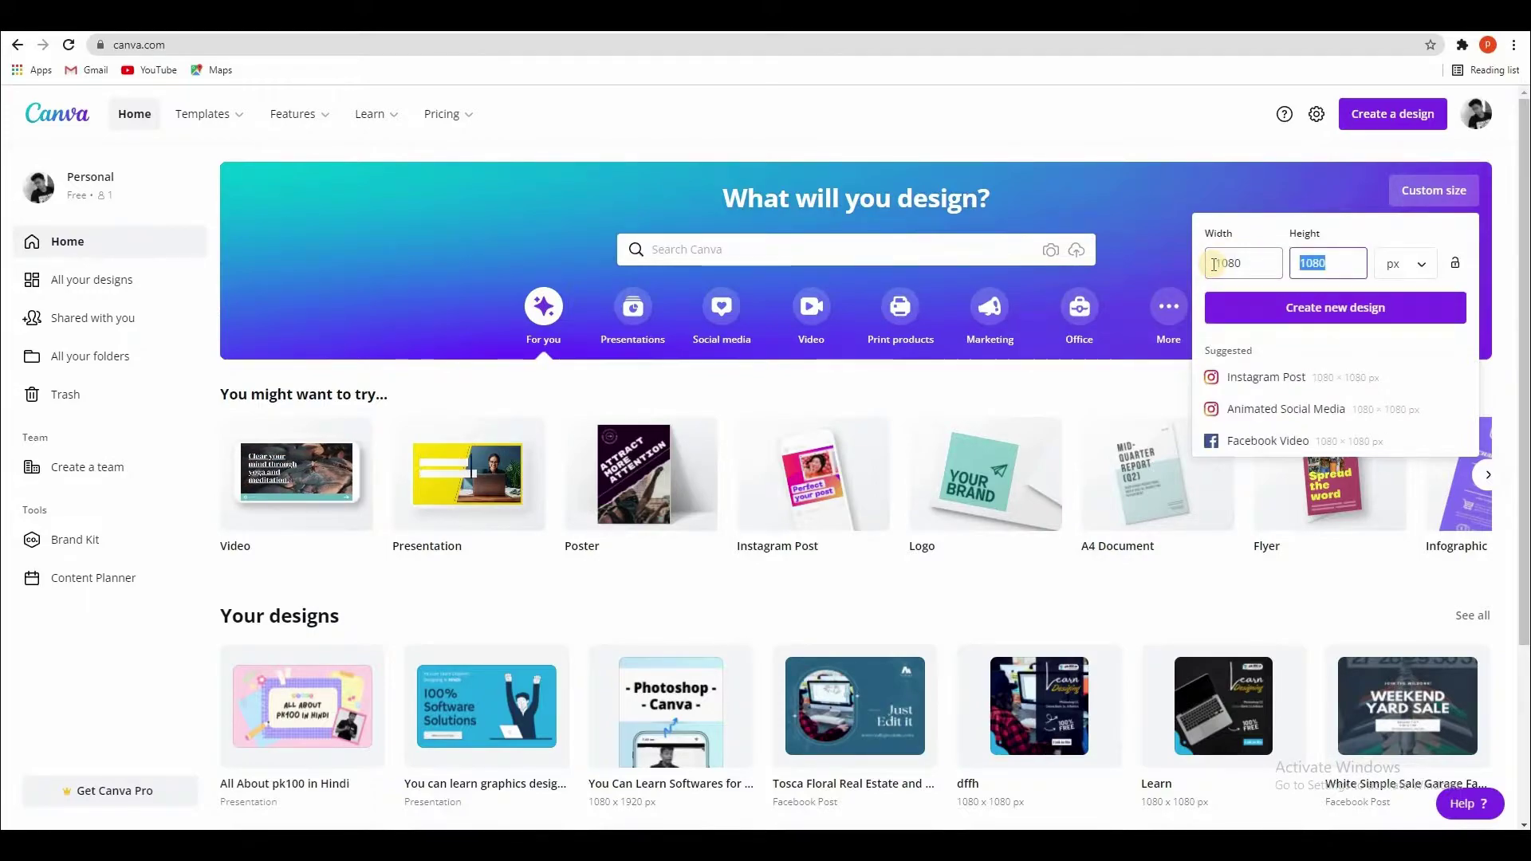
{"action": "type", "text": "1920"}
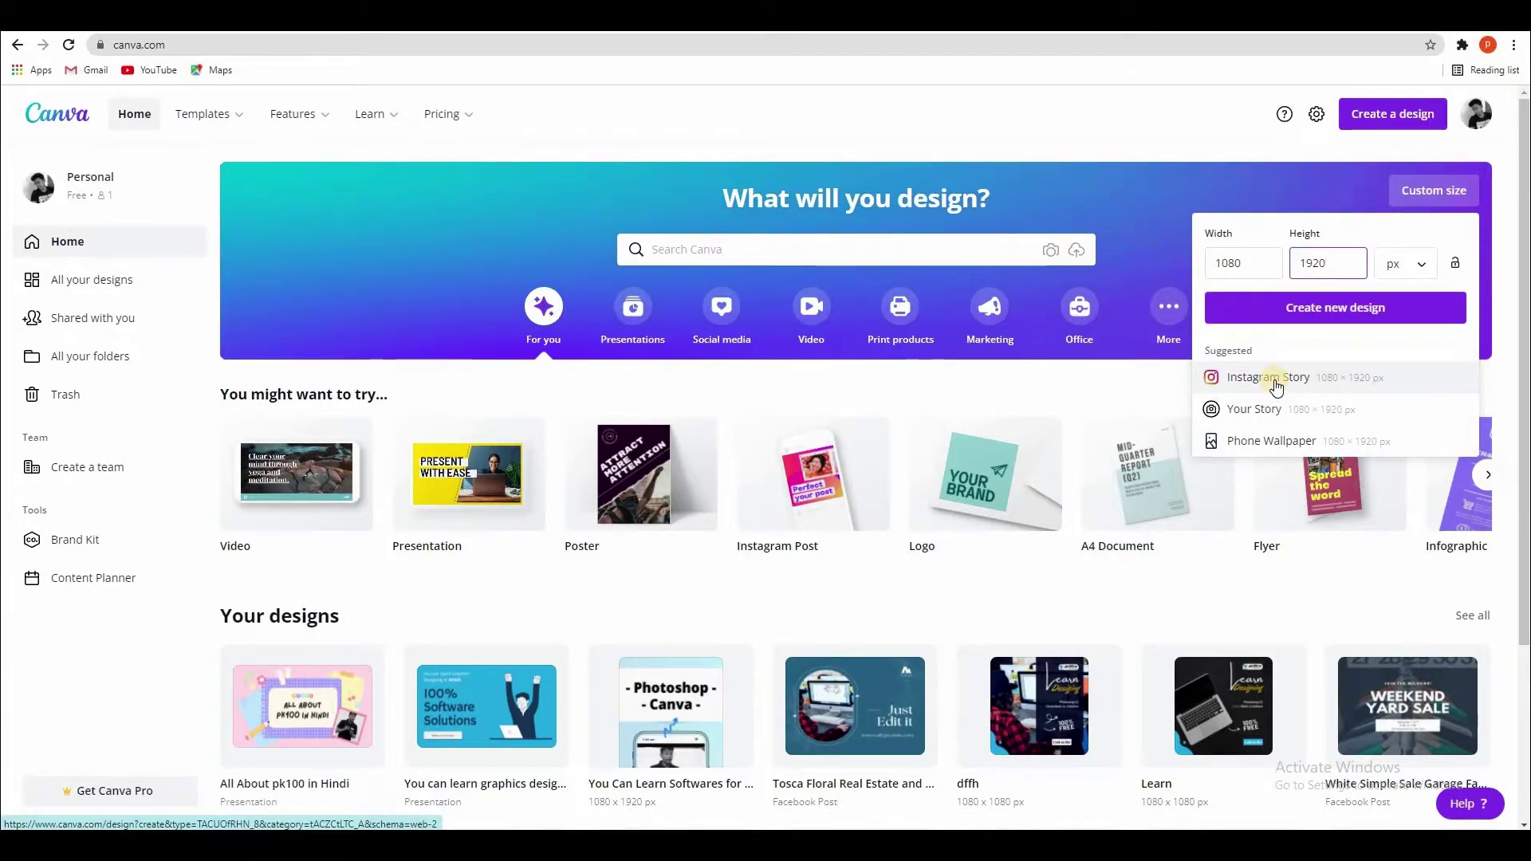
{"action": "left_click", "coordinate": [1275, 384]}
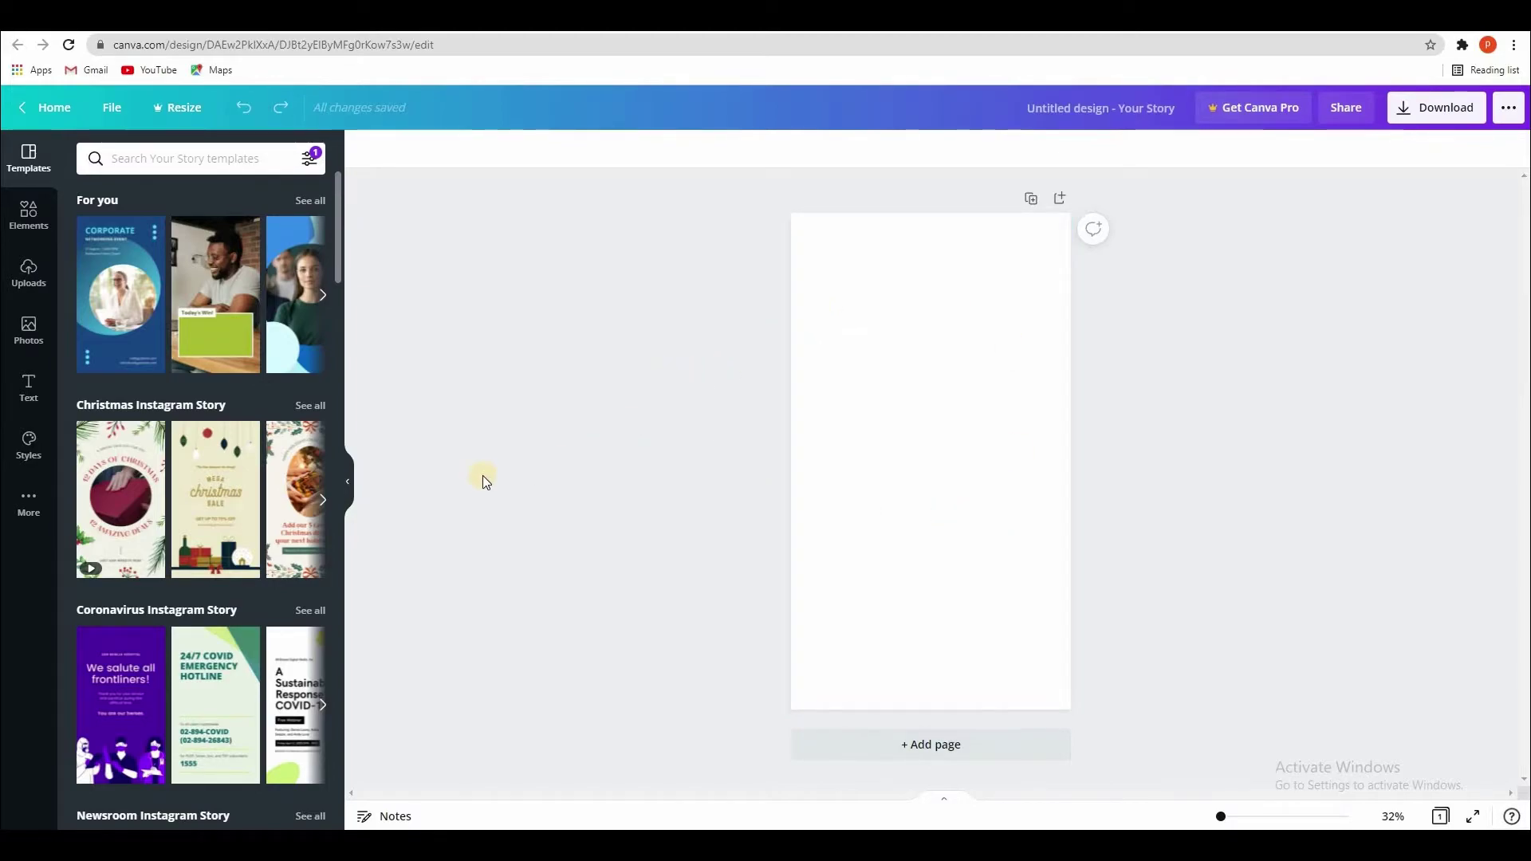
Browse the story templates and apply the blue Corporate Networking Event template.
{"action": "left_click", "coordinate": [29, 164]}
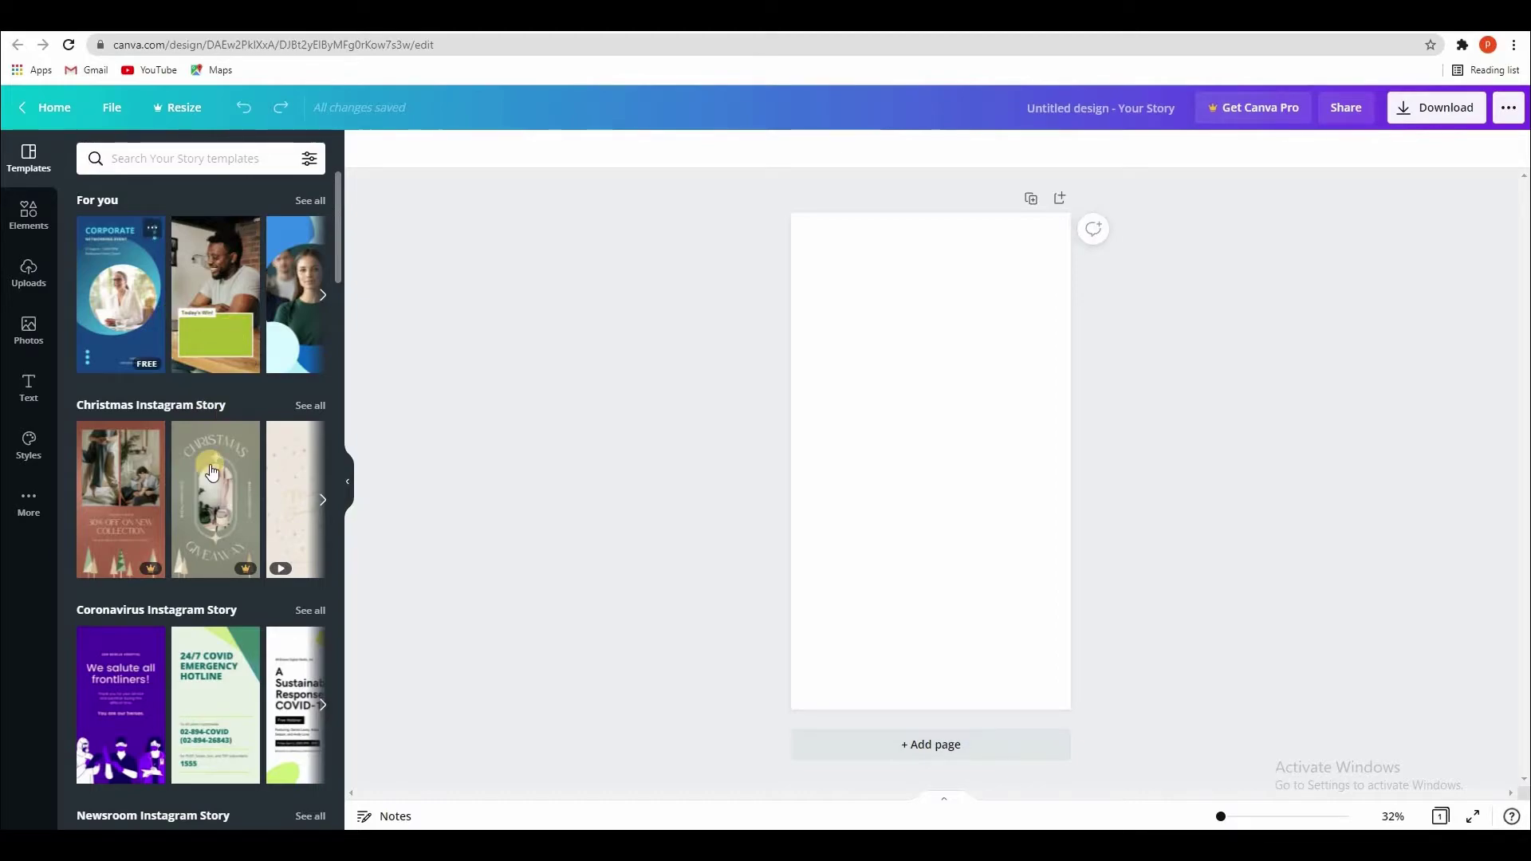
{"action": "left_click", "coordinate": [195, 288]}
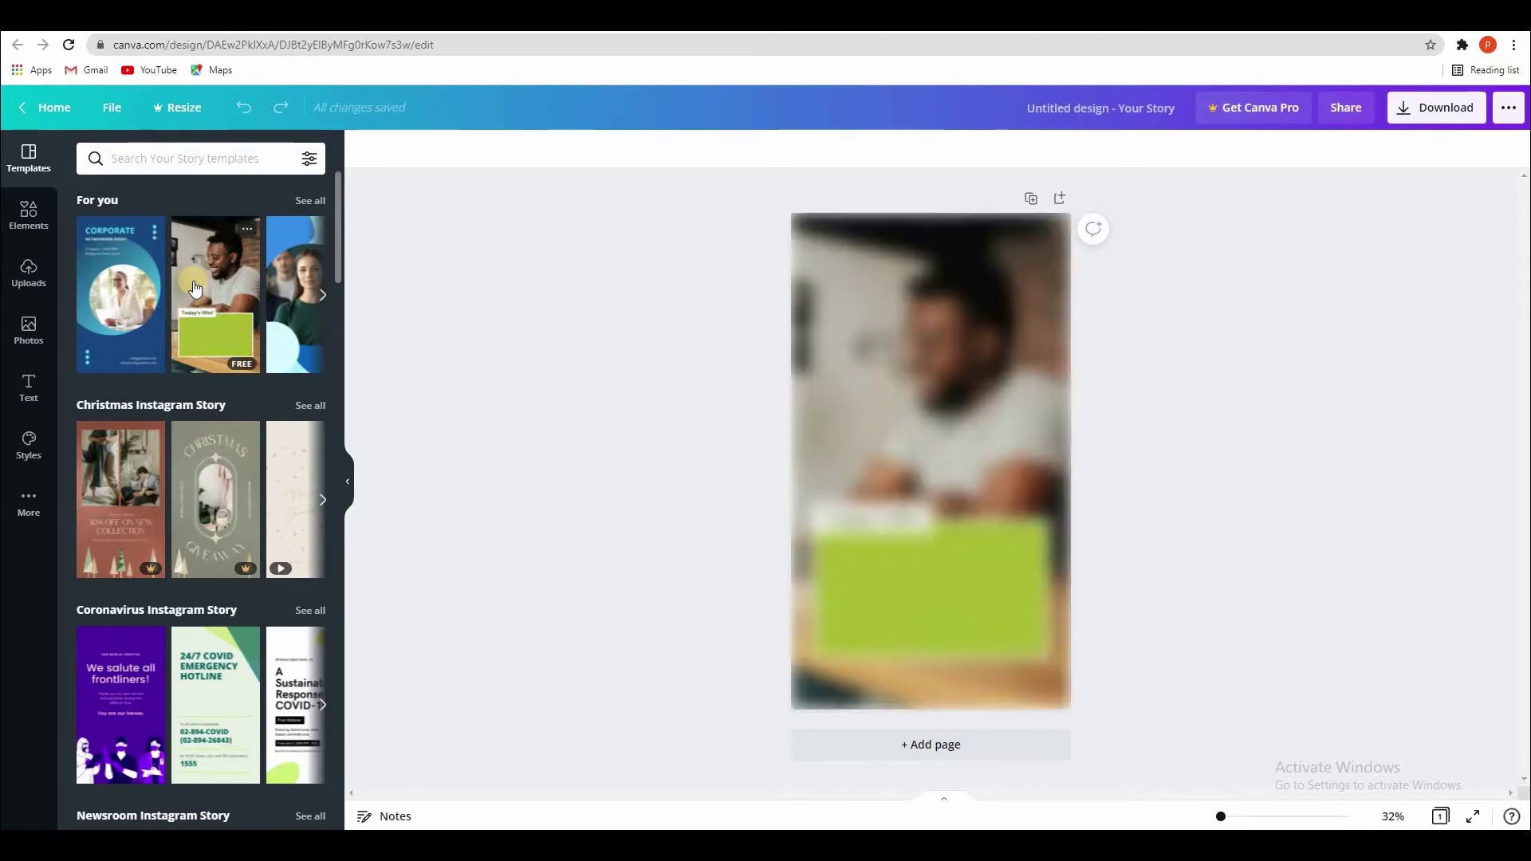
{"action": "left_click", "coordinate": [120, 286]}
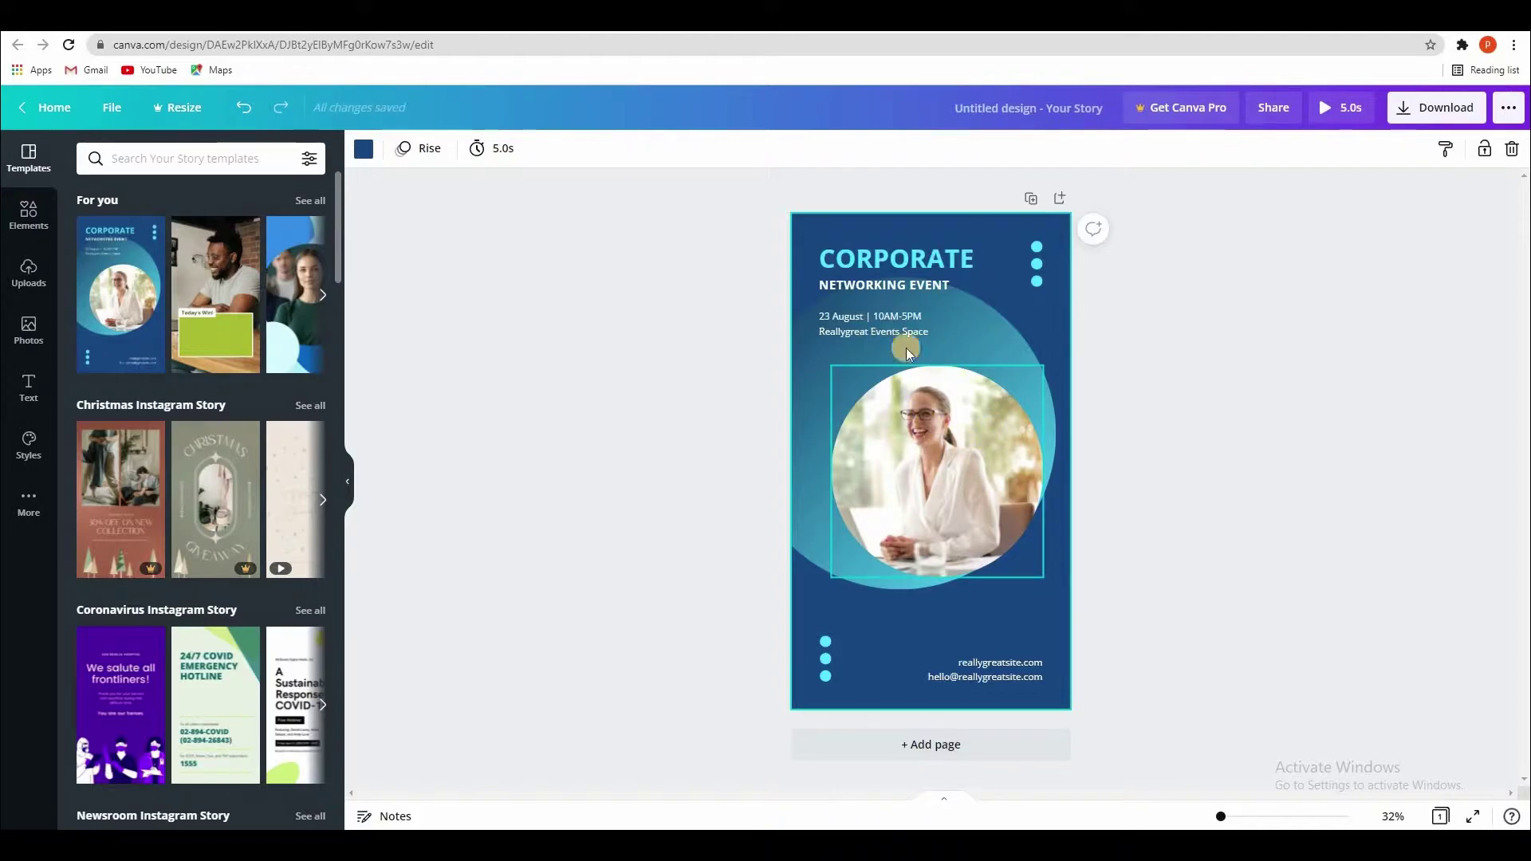
Inspect the CORPORATE heading and the date and venue text, then deselect.
{"action": "left_click", "coordinate": [892, 265]}
{"action": "double_click", "coordinate": [892, 265]}
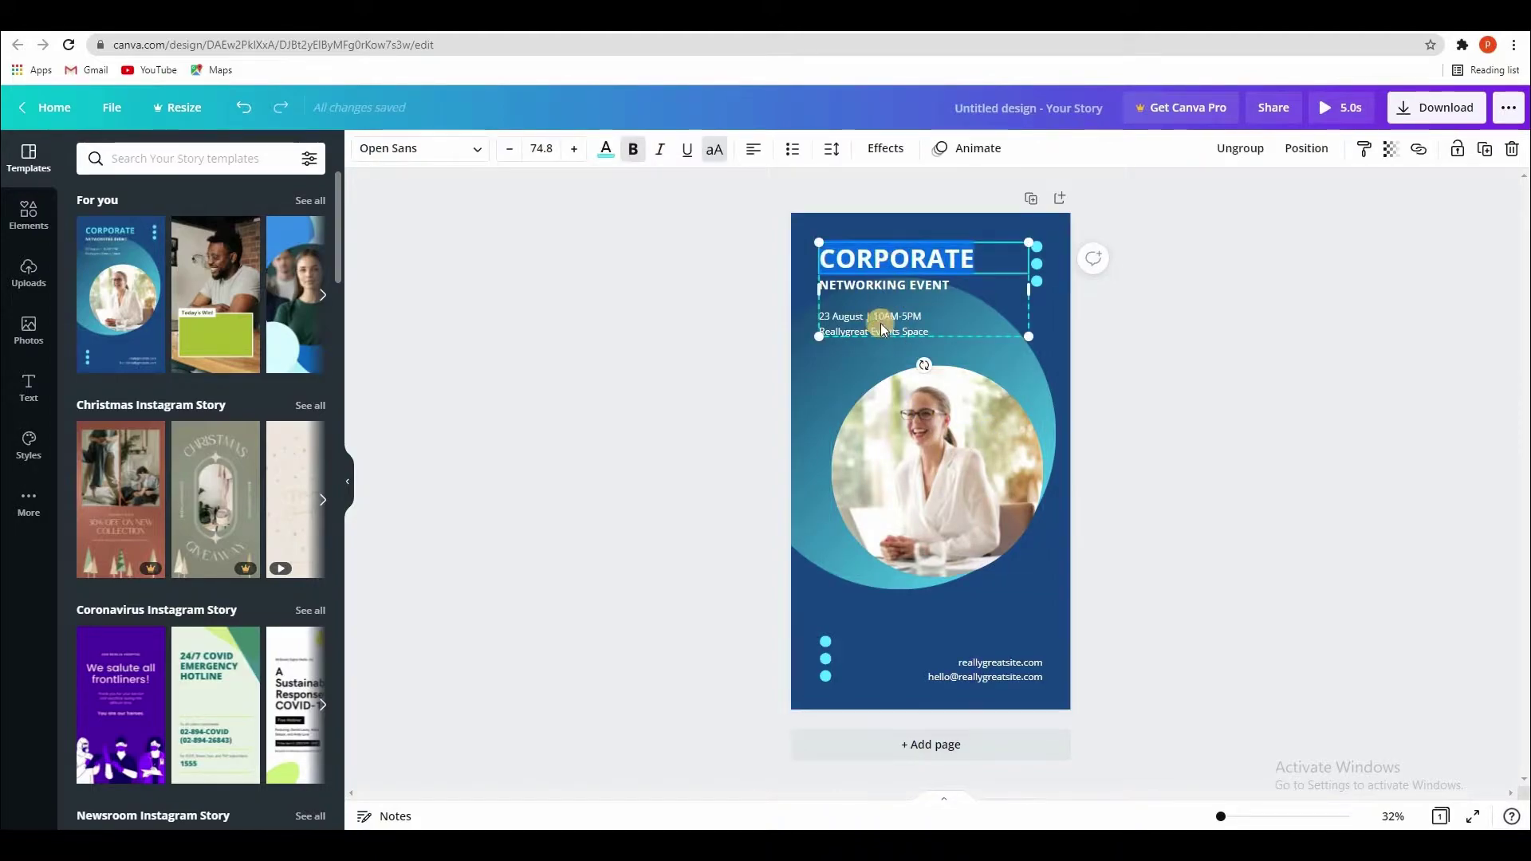
{"action": "left_click", "coordinate": [872, 323]}
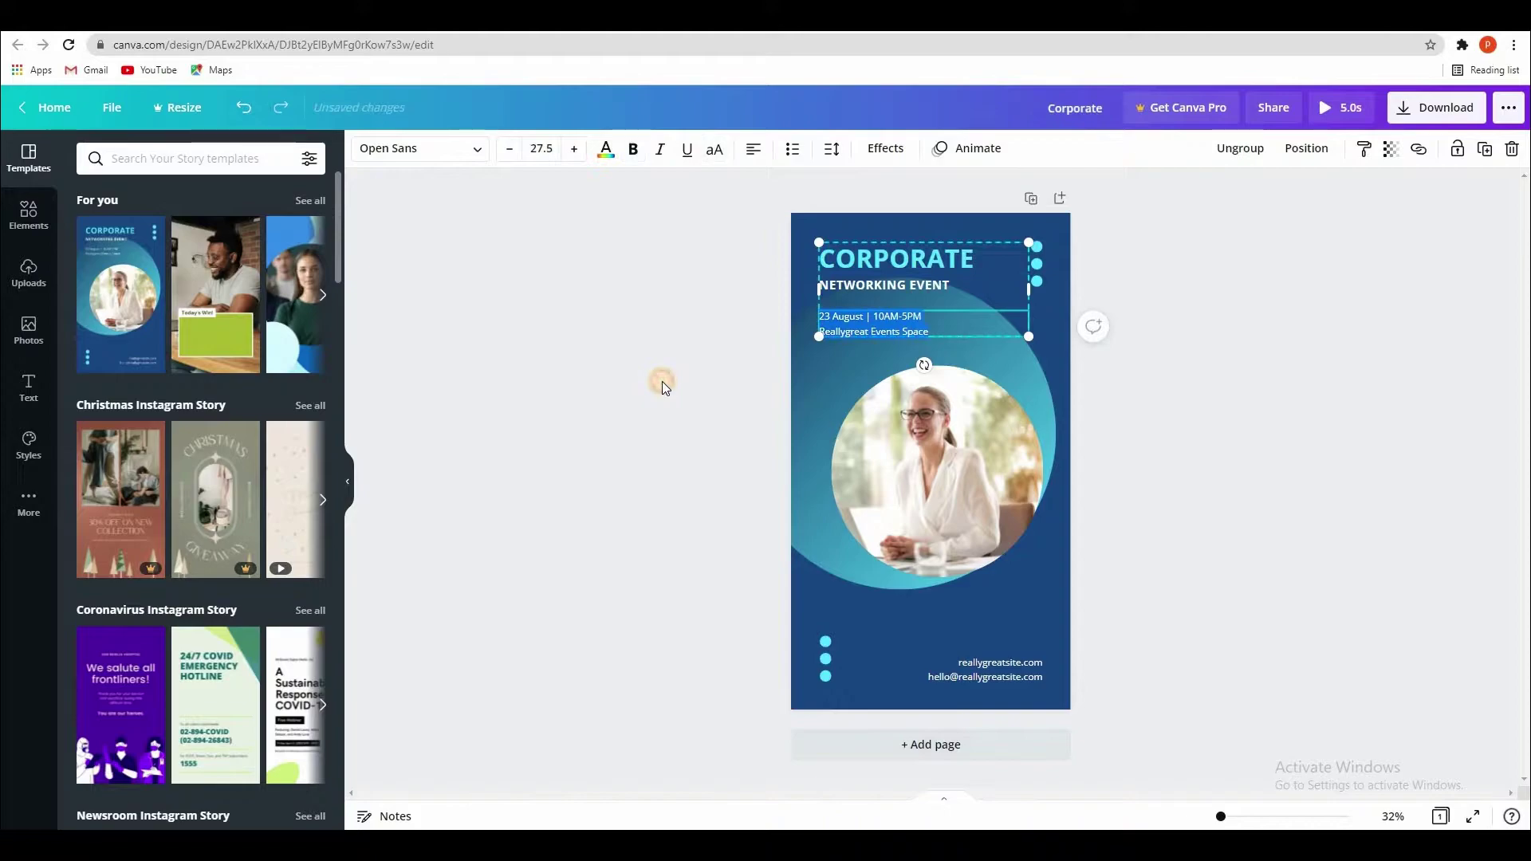
{"action": "left_click", "coordinate": [662, 382]}
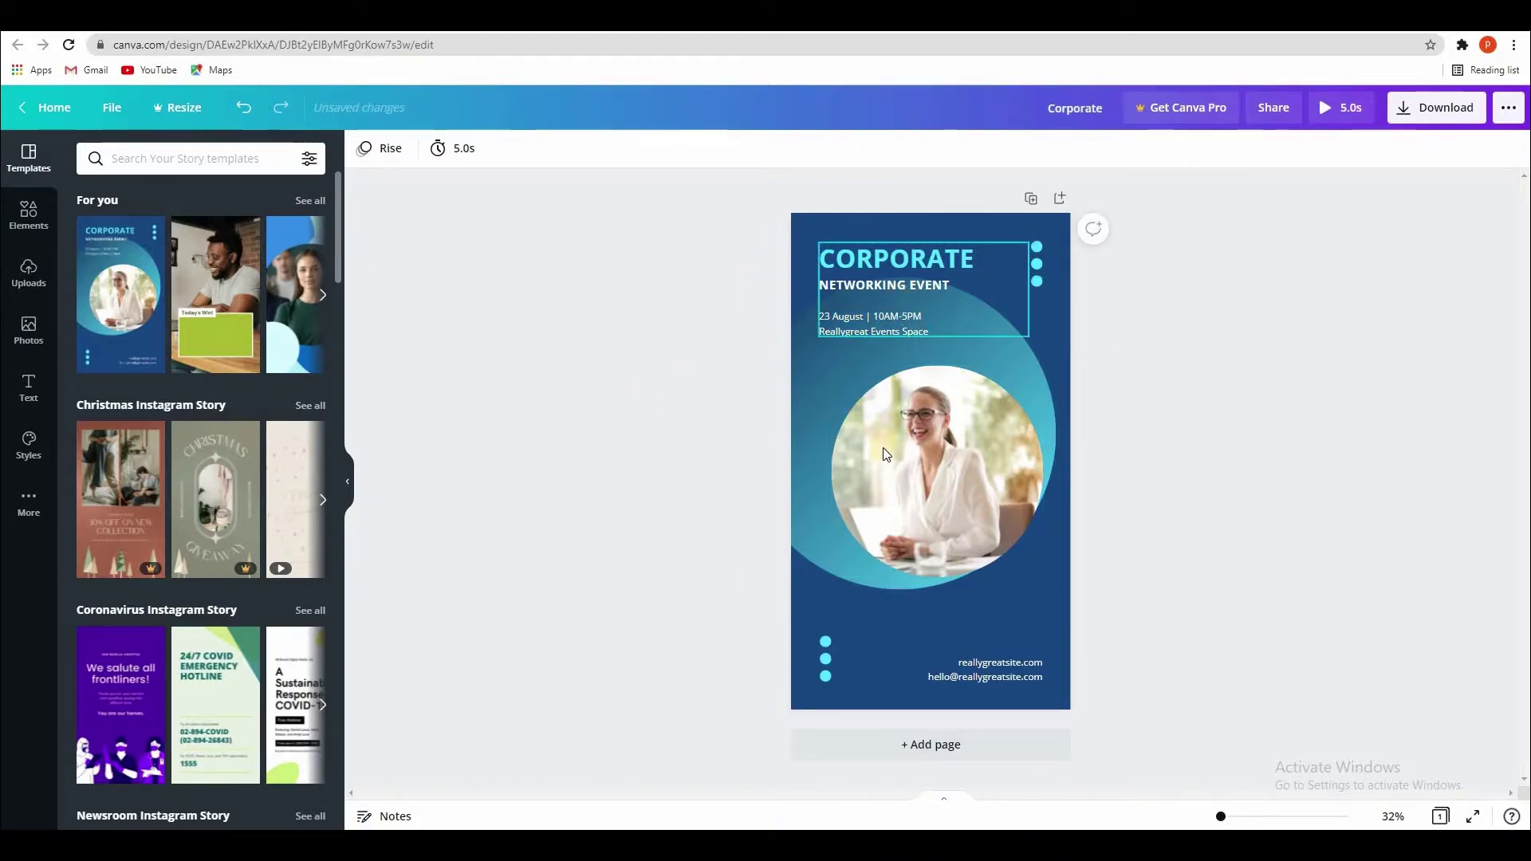
Replace the woman's photo in the circular frame with the uploaded video, enlarged inside it.
{"action": "left_click", "coordinate": [659, 439]}
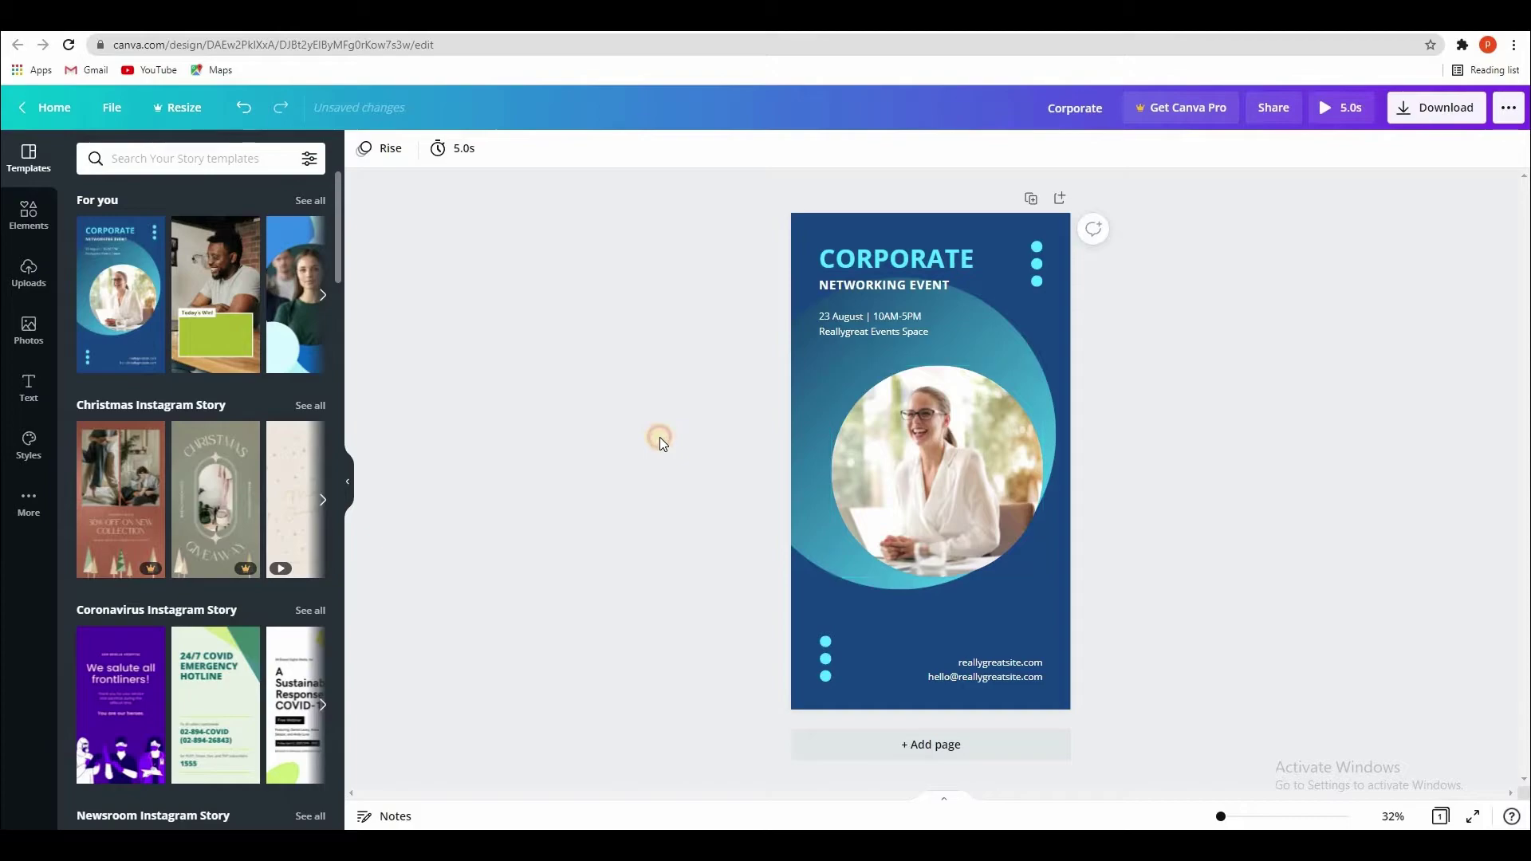
{"action": "left_click", "coordinate": [28, 283]}
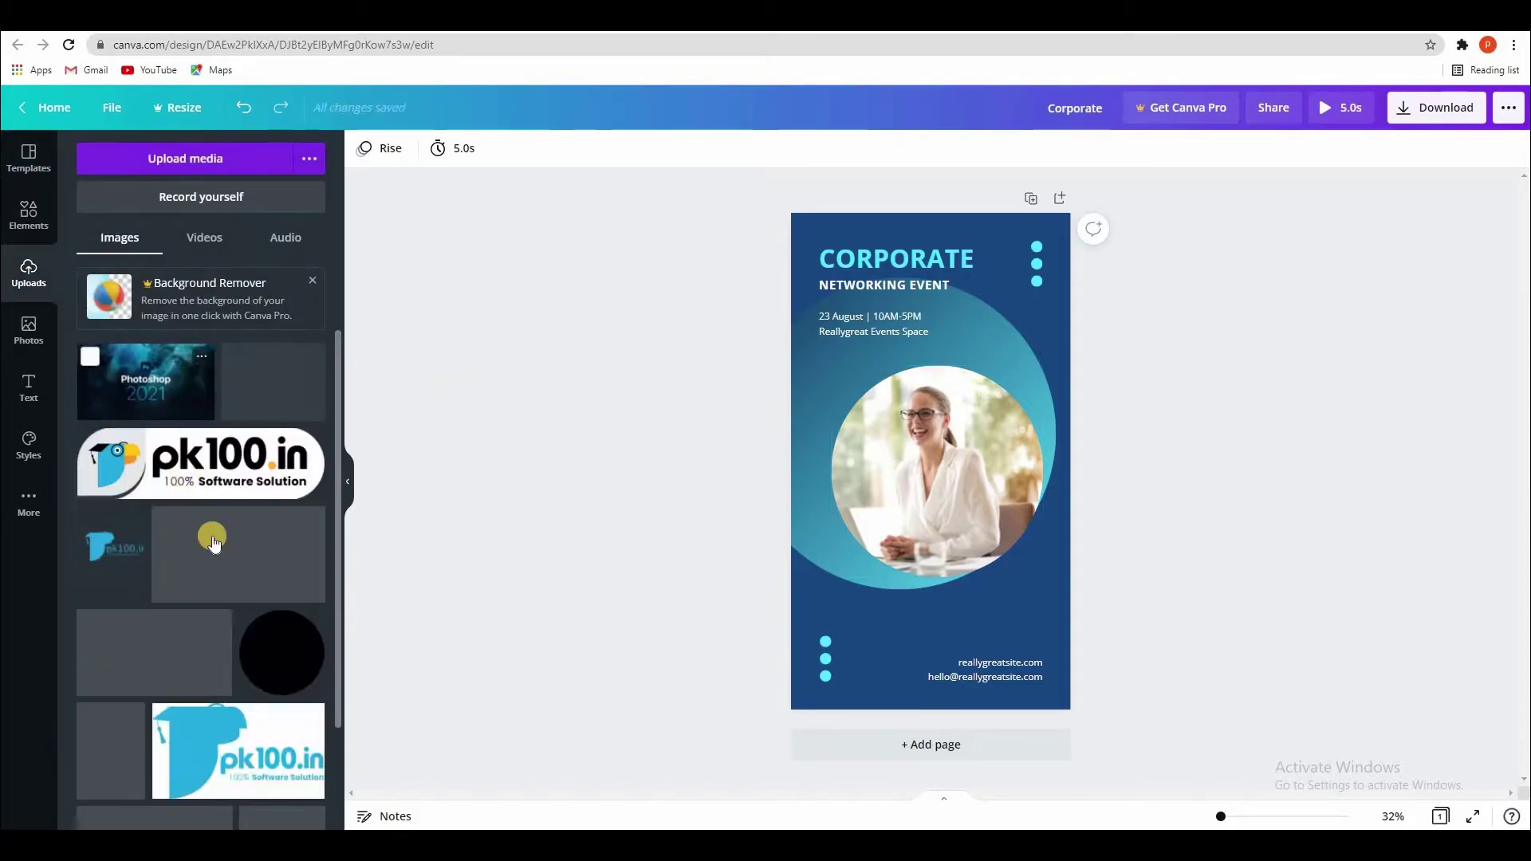
{"action": "scroll", "coordinate": [236, 601], "scroll_direction": "down", "scroll_amount": 3}
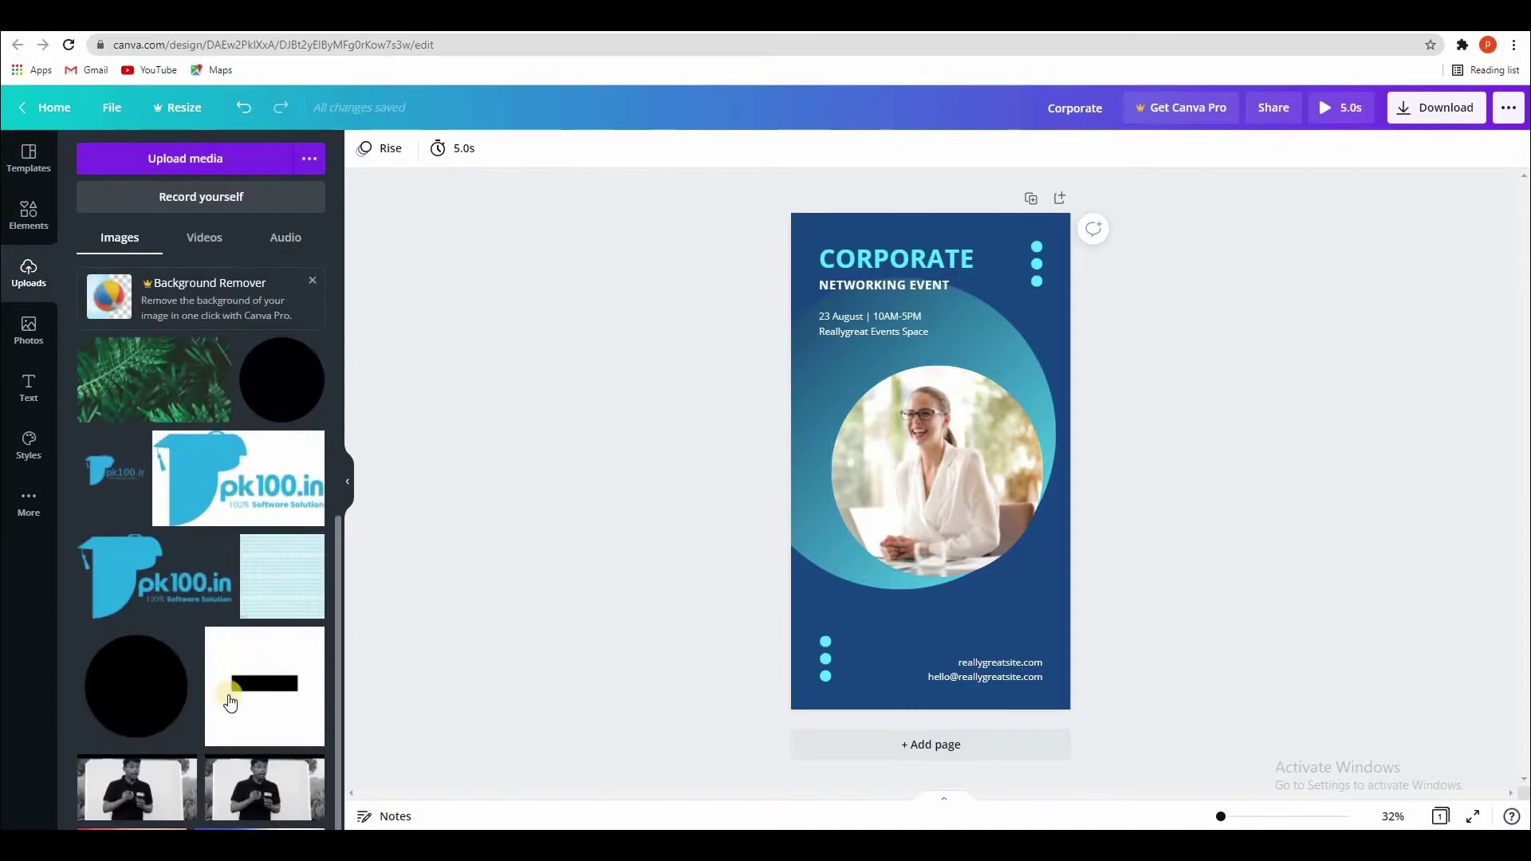
{"action": "left_click_drag", "start_coordinate": [146, 790], "coordinate": [834, 481]}
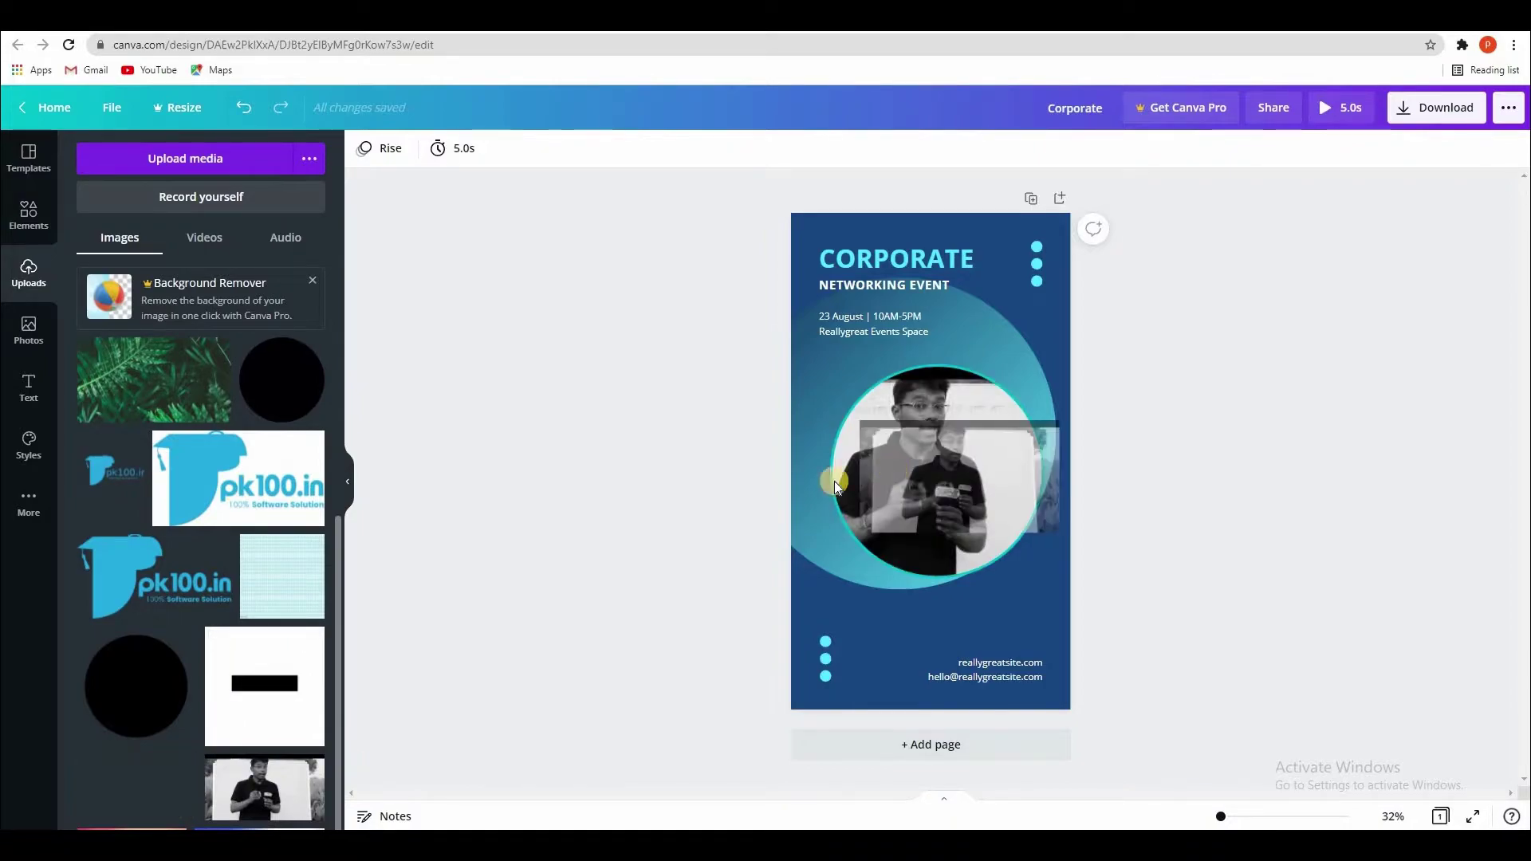
{"action": "double_click", "coordinate": [934, 458]}
{"action": "left_click_drag", "start_coordinate": [1148, 360], "coordinate": [1178, 344]}
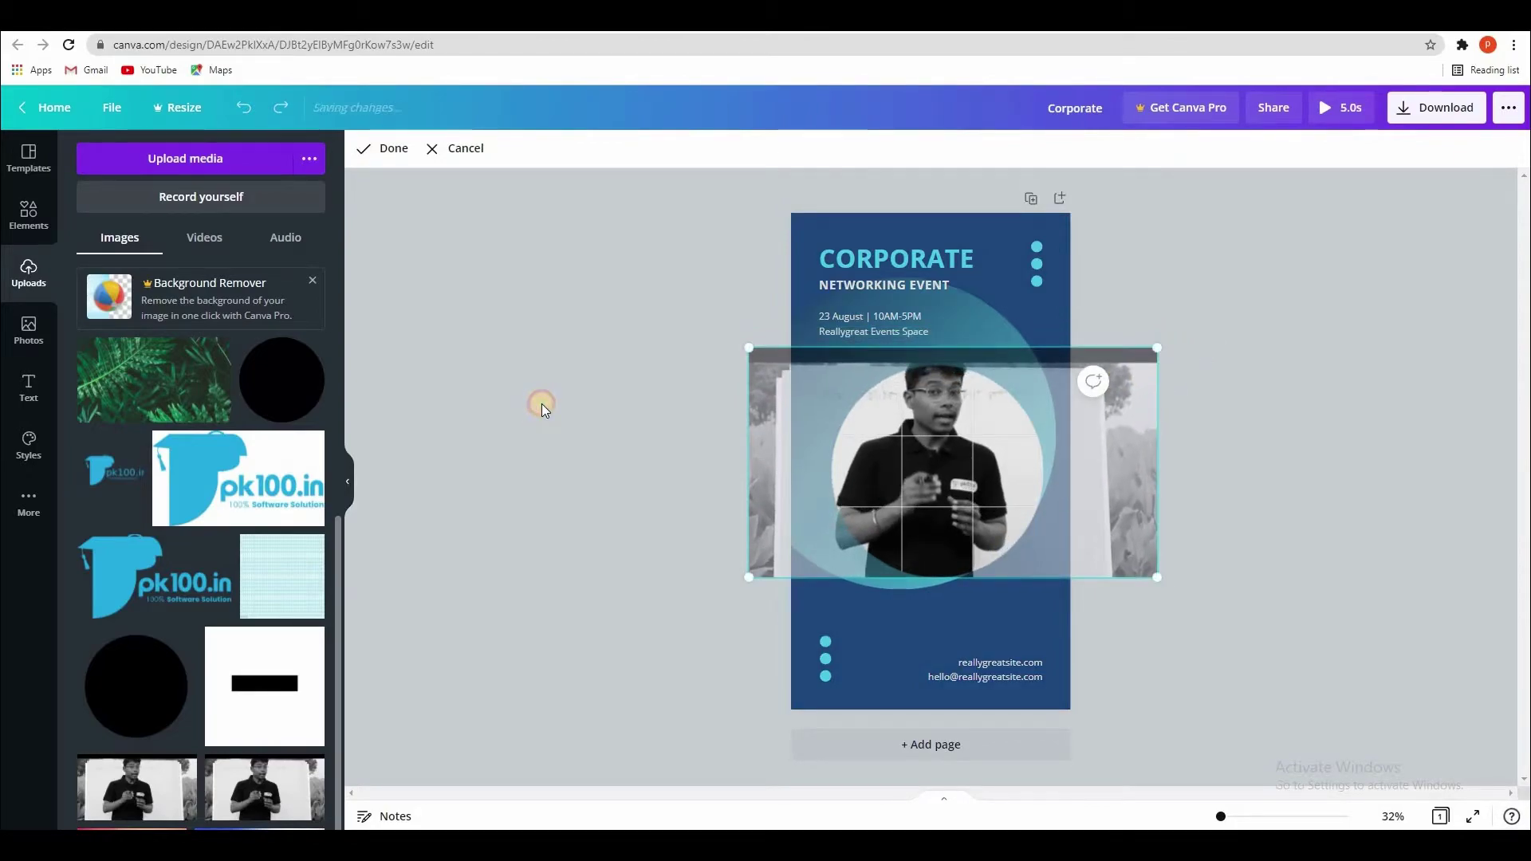
{"action": "left_click", "coordinate": [542, 403]}
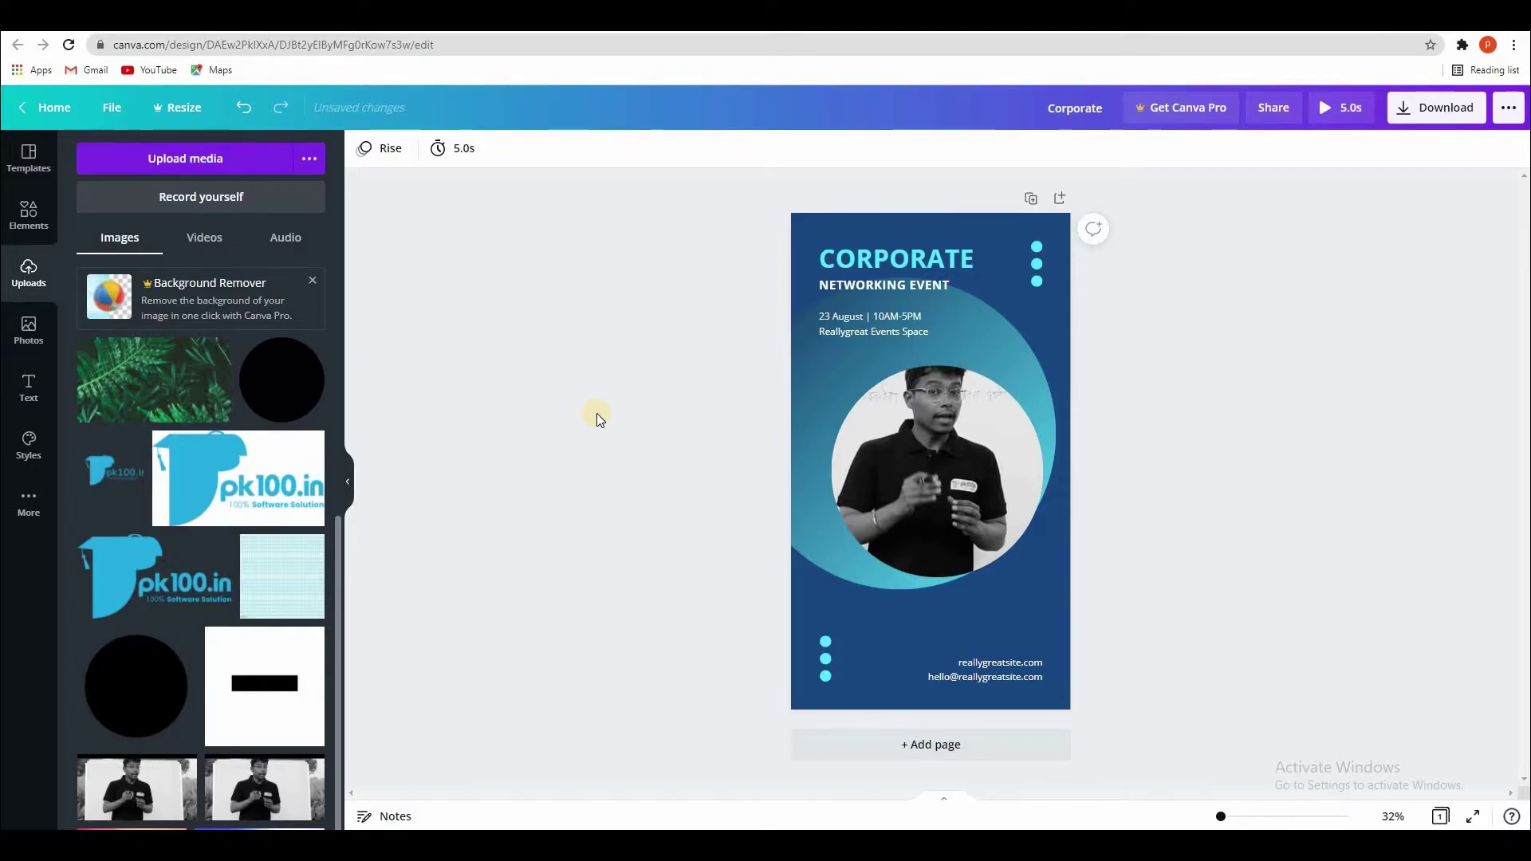
{"action": "left_click", "coordinate": [28, 164]}
{"action": "scroll", "coordinate": [204, 484], "scroll_direction": "down", "scroll_amount": 2}
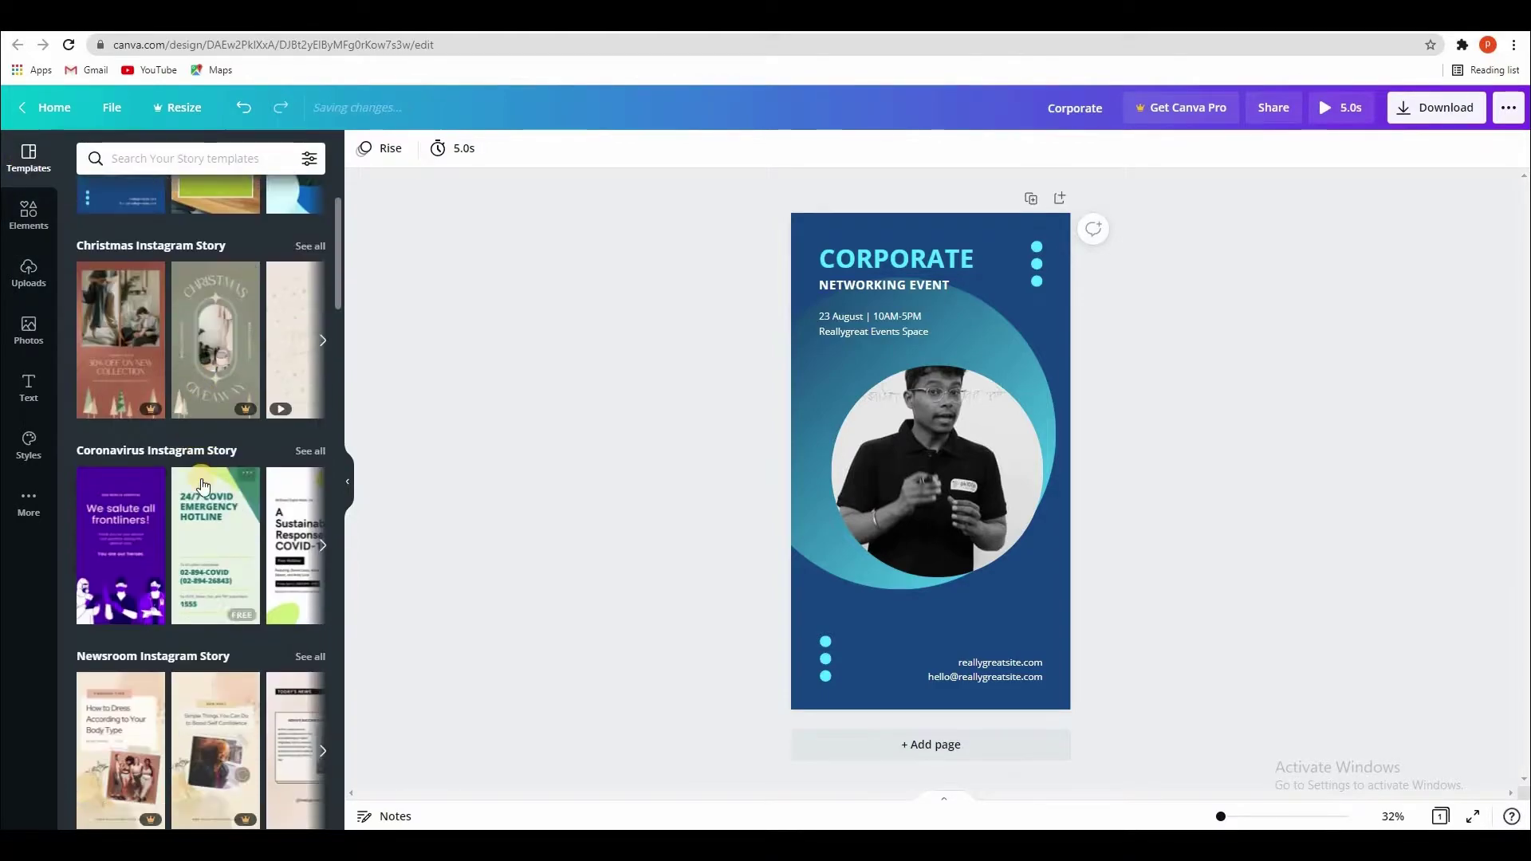
{"action": "scroll", "coordinate": [206, 506], "scroll_direction": "down", "scroll_amount": 6}
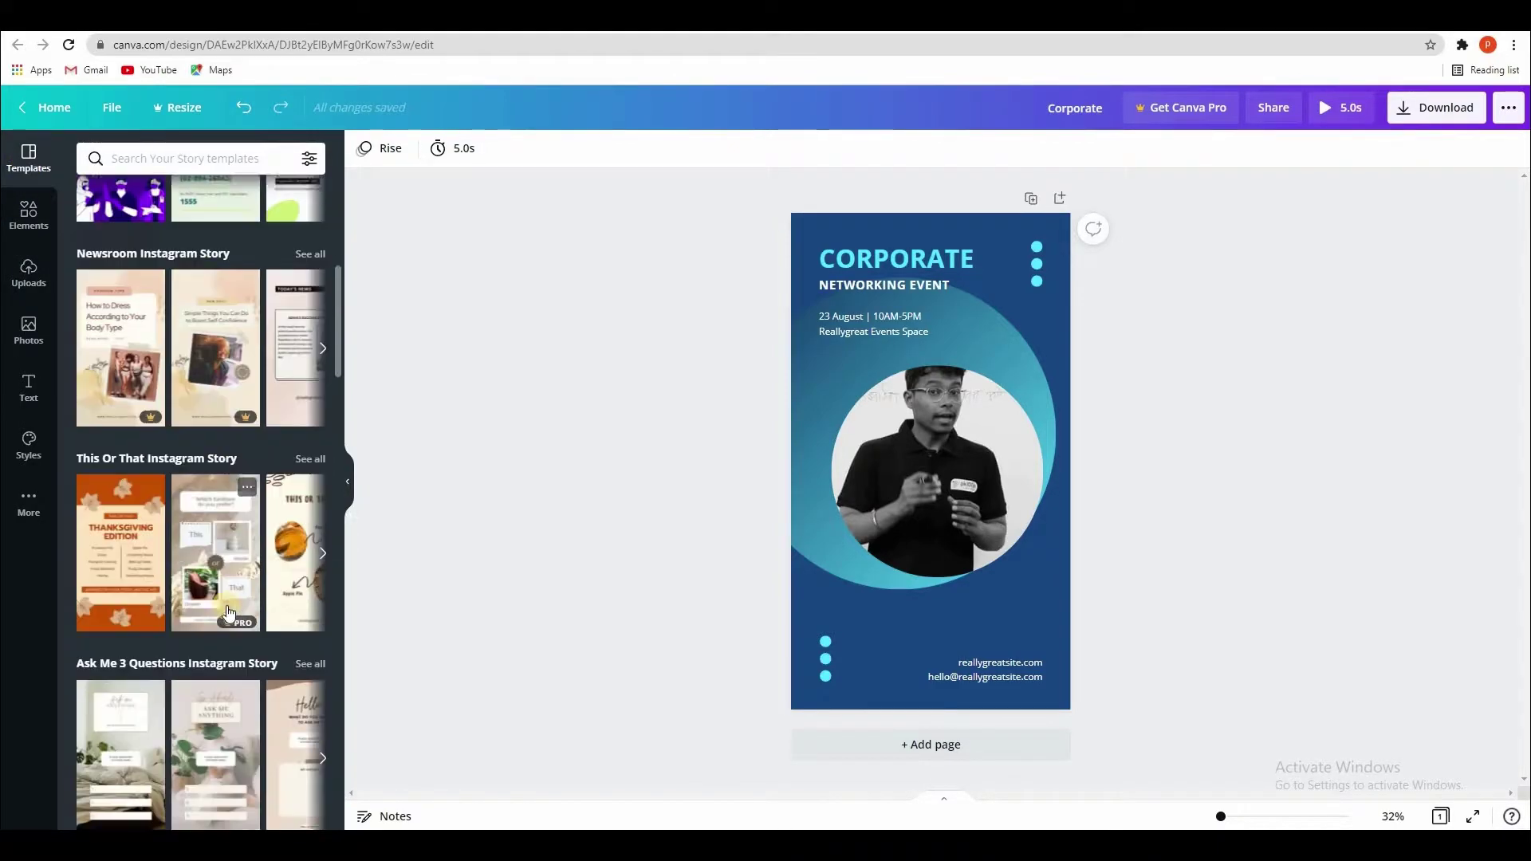
{"action": "scroll", "coordinate": [227, 612], "scroll_direction": "down", "scroll_amount": 6}
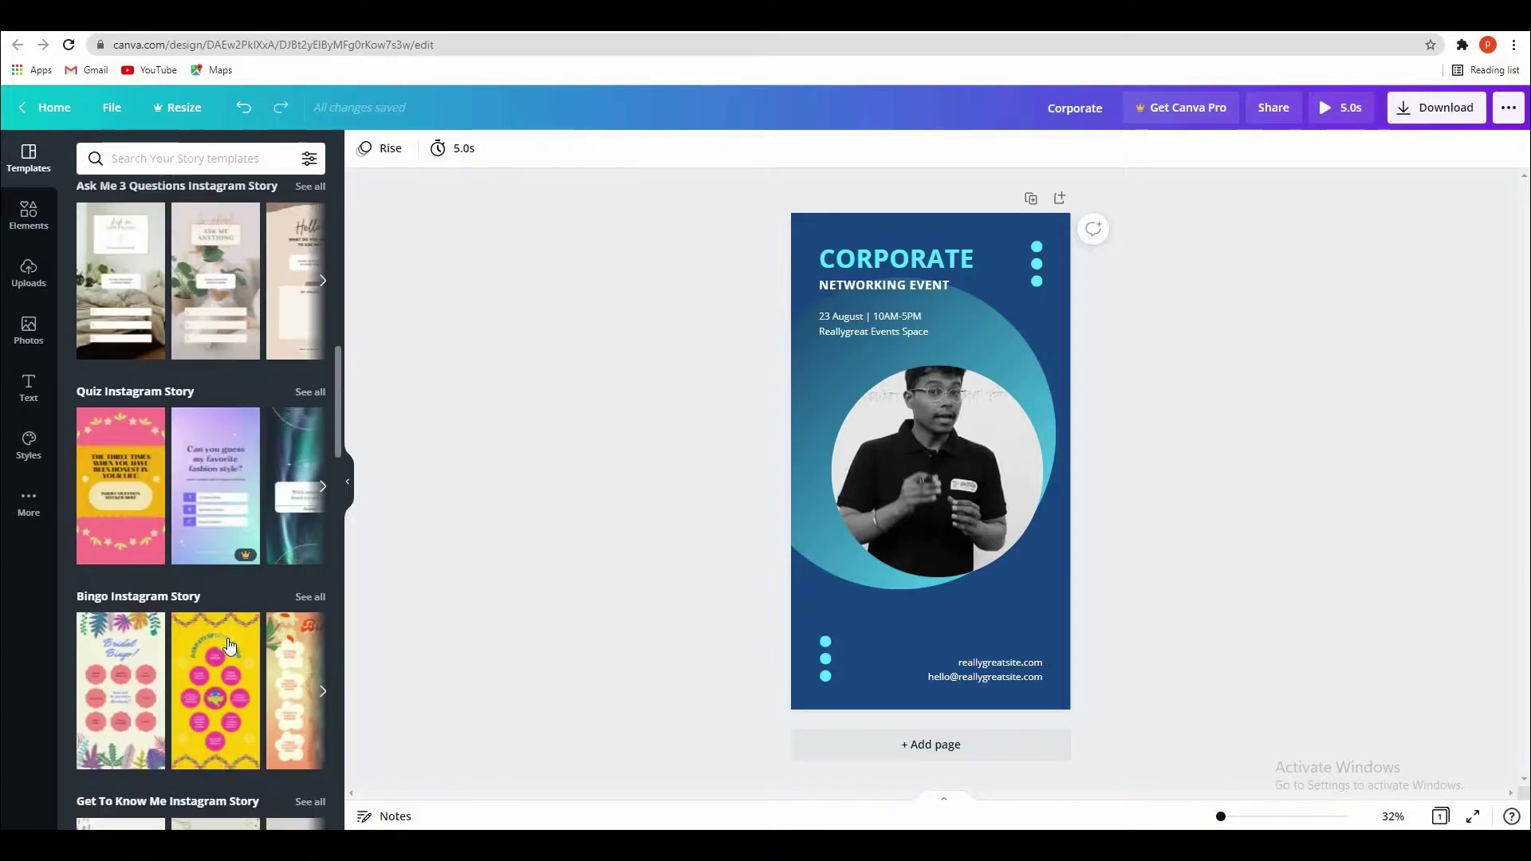
{"action": "scroll", "coordinate": [228, 646], "scroll_direction": "down", "scroll_amount": 8}
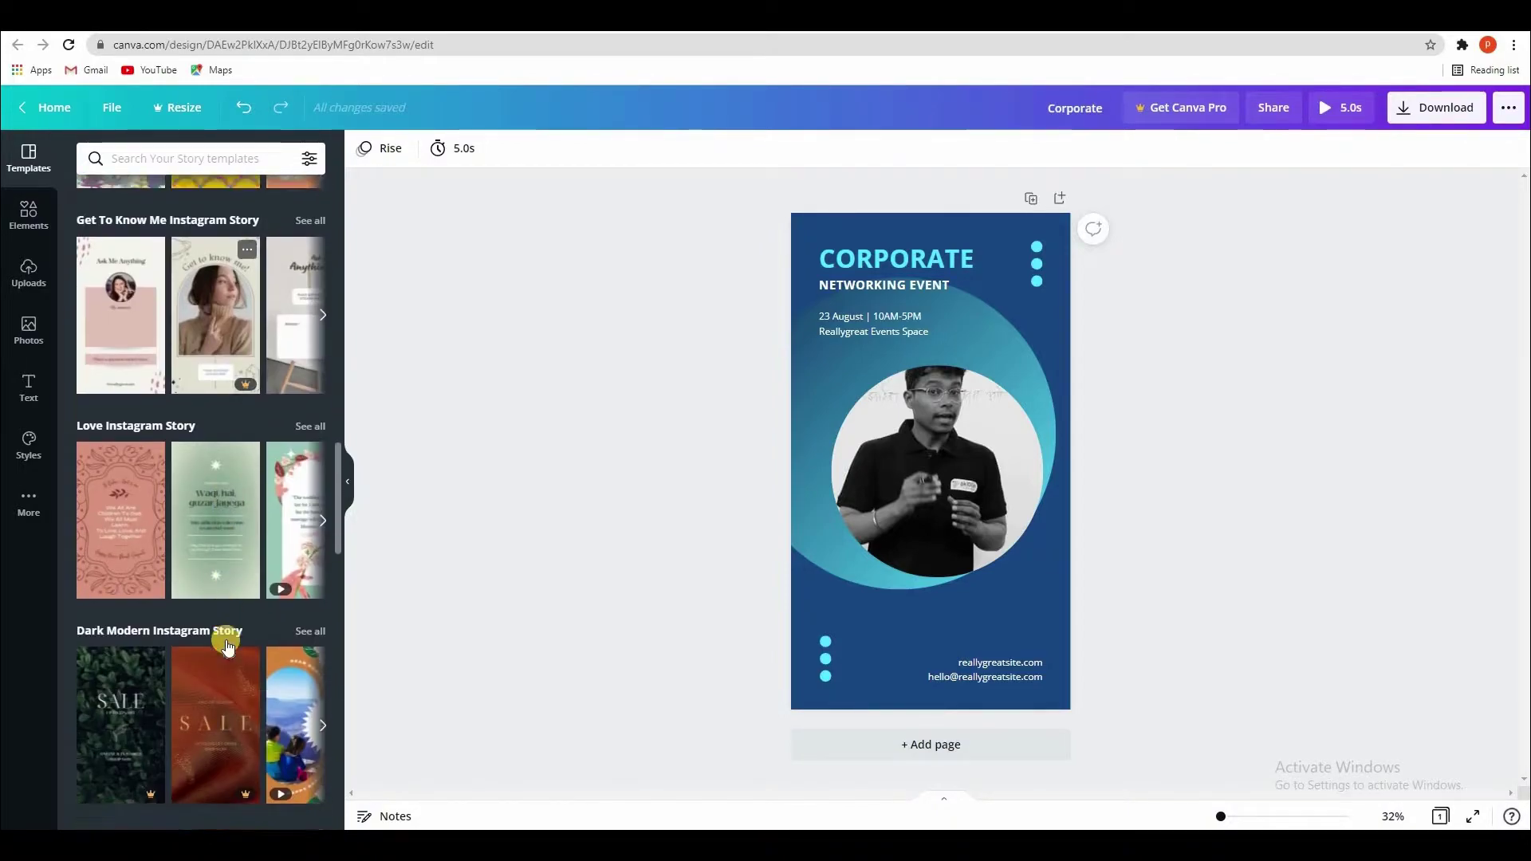
{"action": "scroll", "coordinate": [228, 645], "scroll_direction": "down", "scroll_amount": 4}
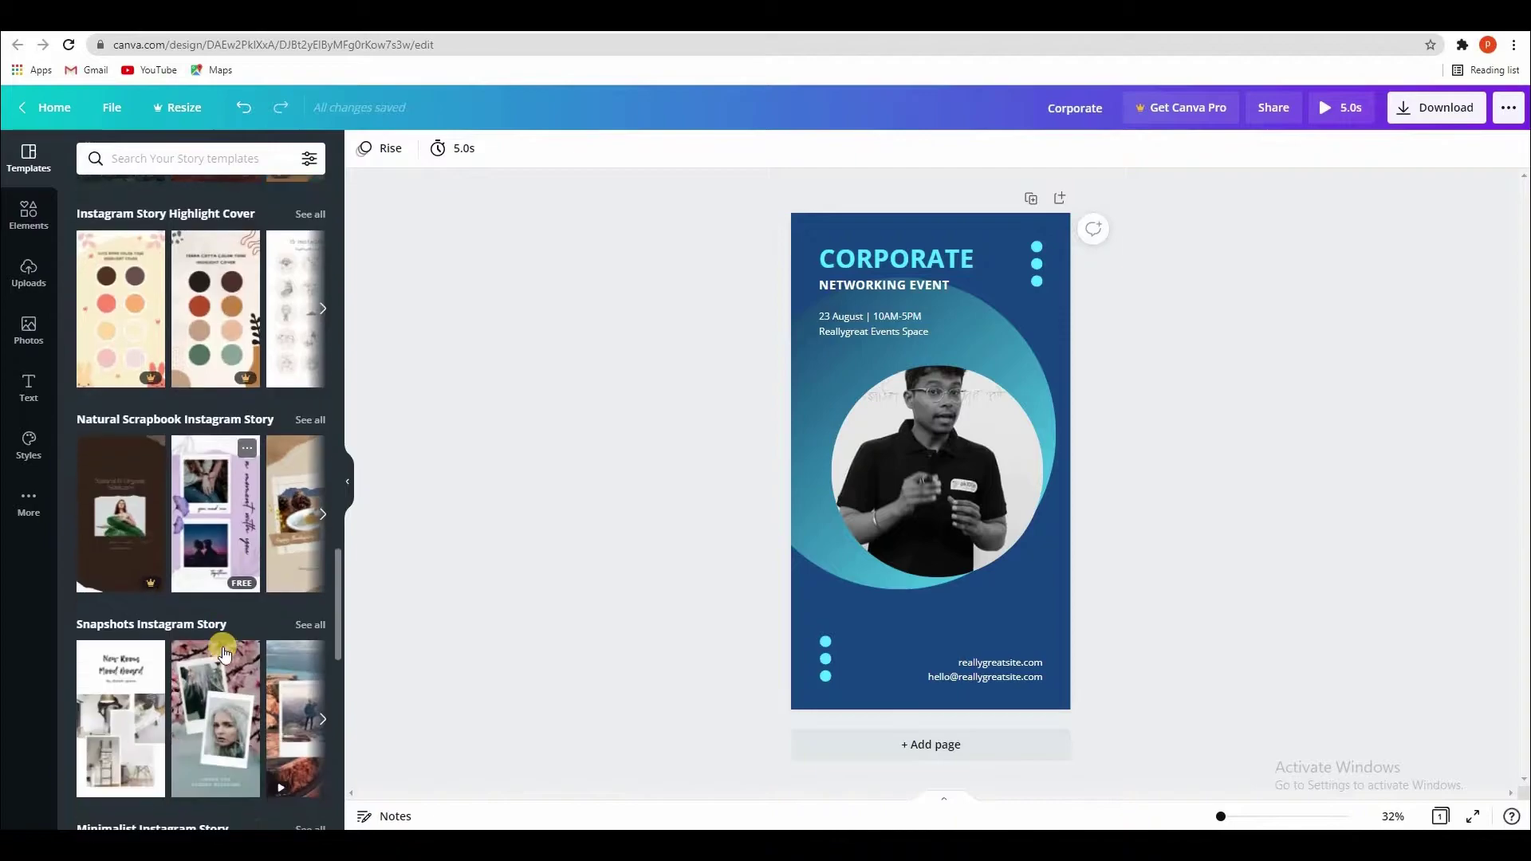
{"action": "scroll", "coordinate": [224, 653], "scroll_direction": "down", "scroll_amount": 2}
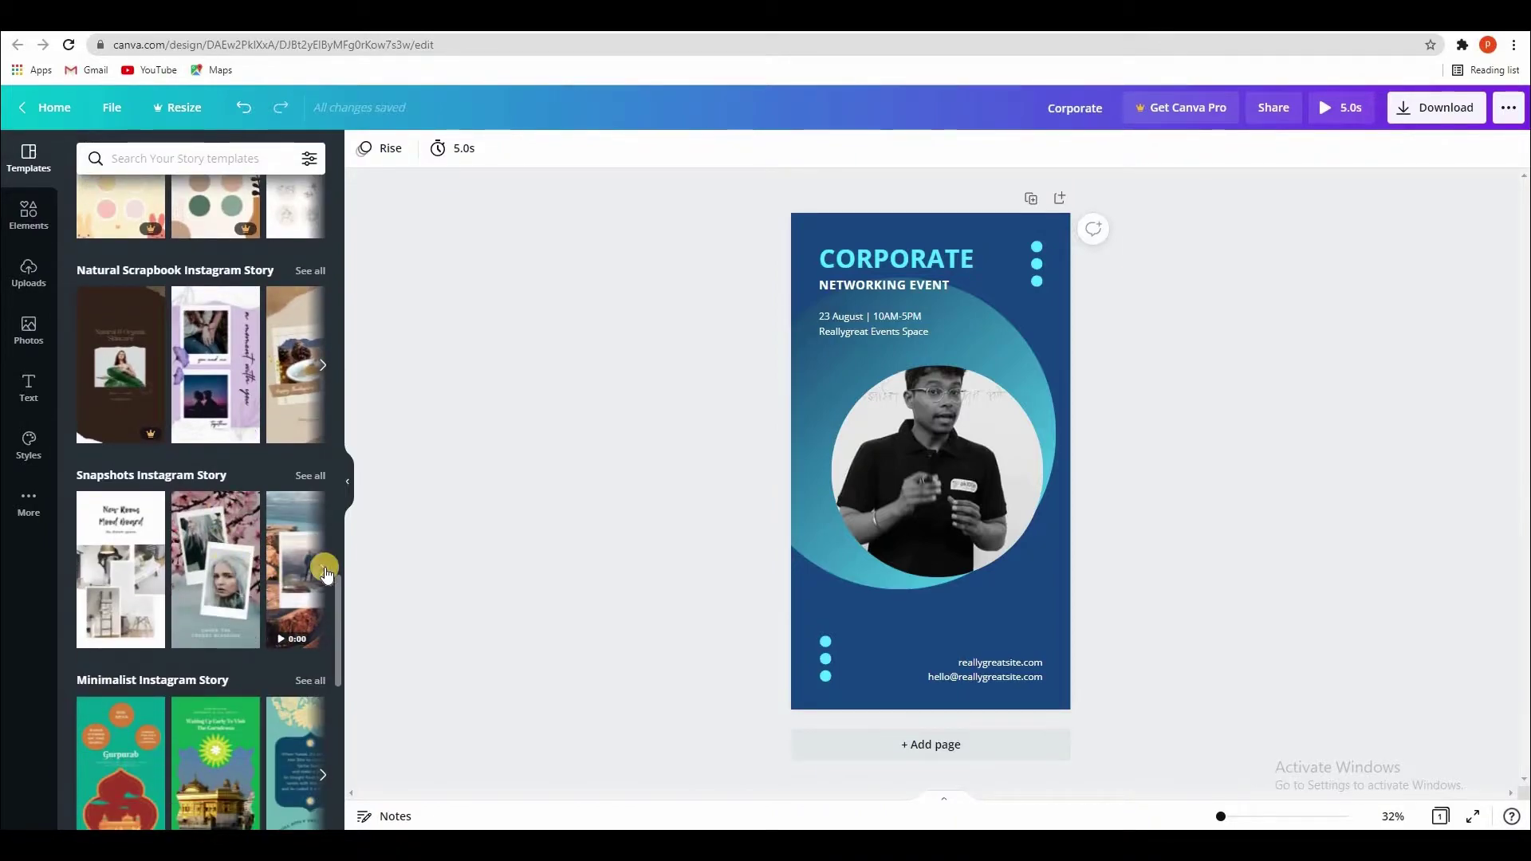
{"action": "left_click", "coordinate": [323, 570]}
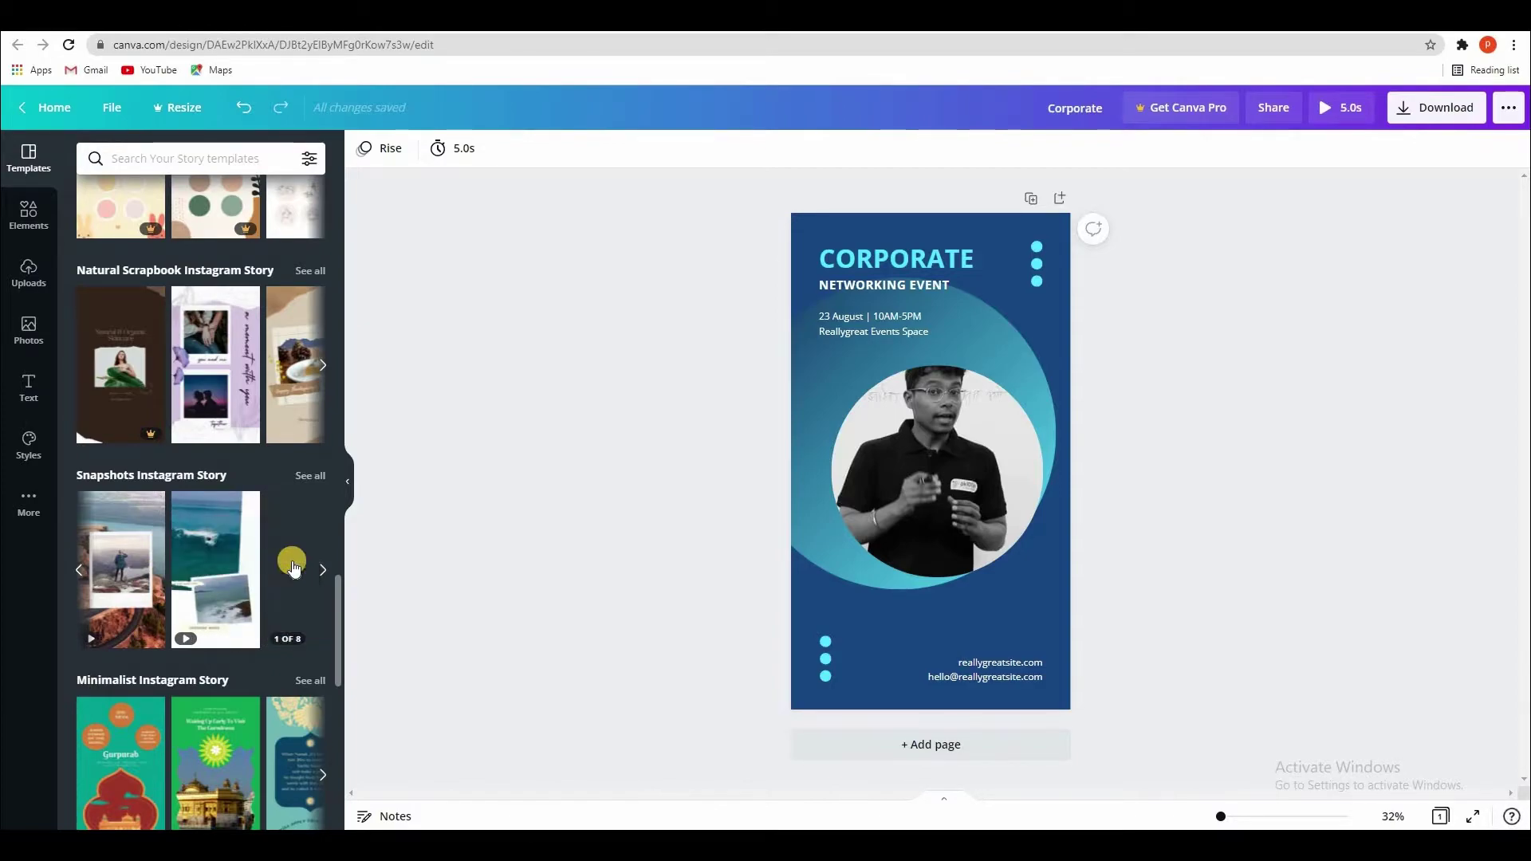
{"action": "scroll", "coordinate": [271, 562], "scroll_direction": "down", "scroll_amount": 4}
{"action": "scroll", "coordinate": [241, 577], "scroll_direction": "down", "scroll_amount": 6}
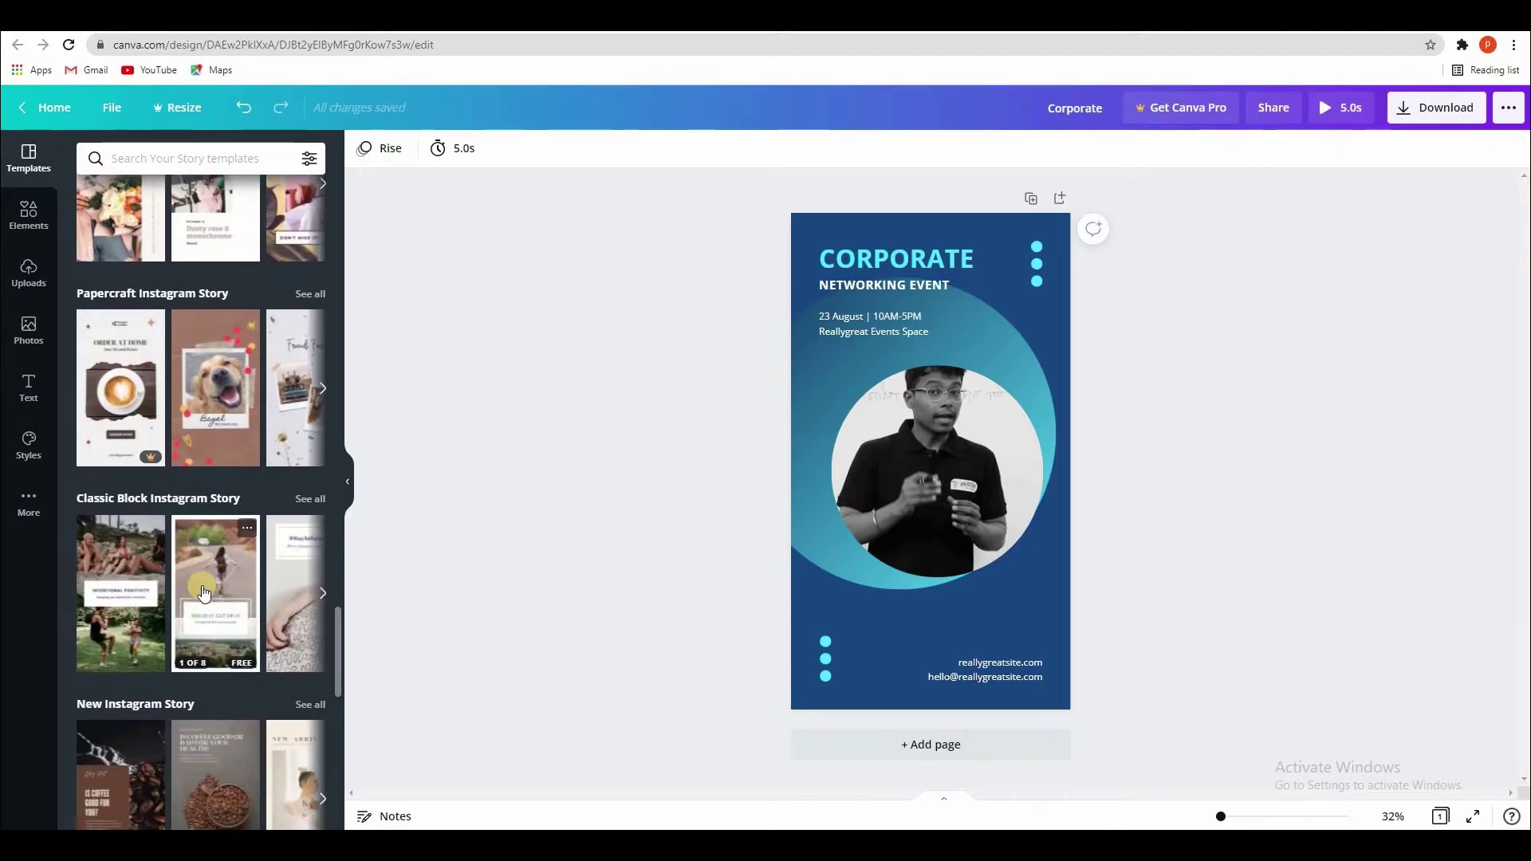
{"action": "scroll", "coordinate": [205, 558], "scroll_direction": "down", "scroll_amount": 1}
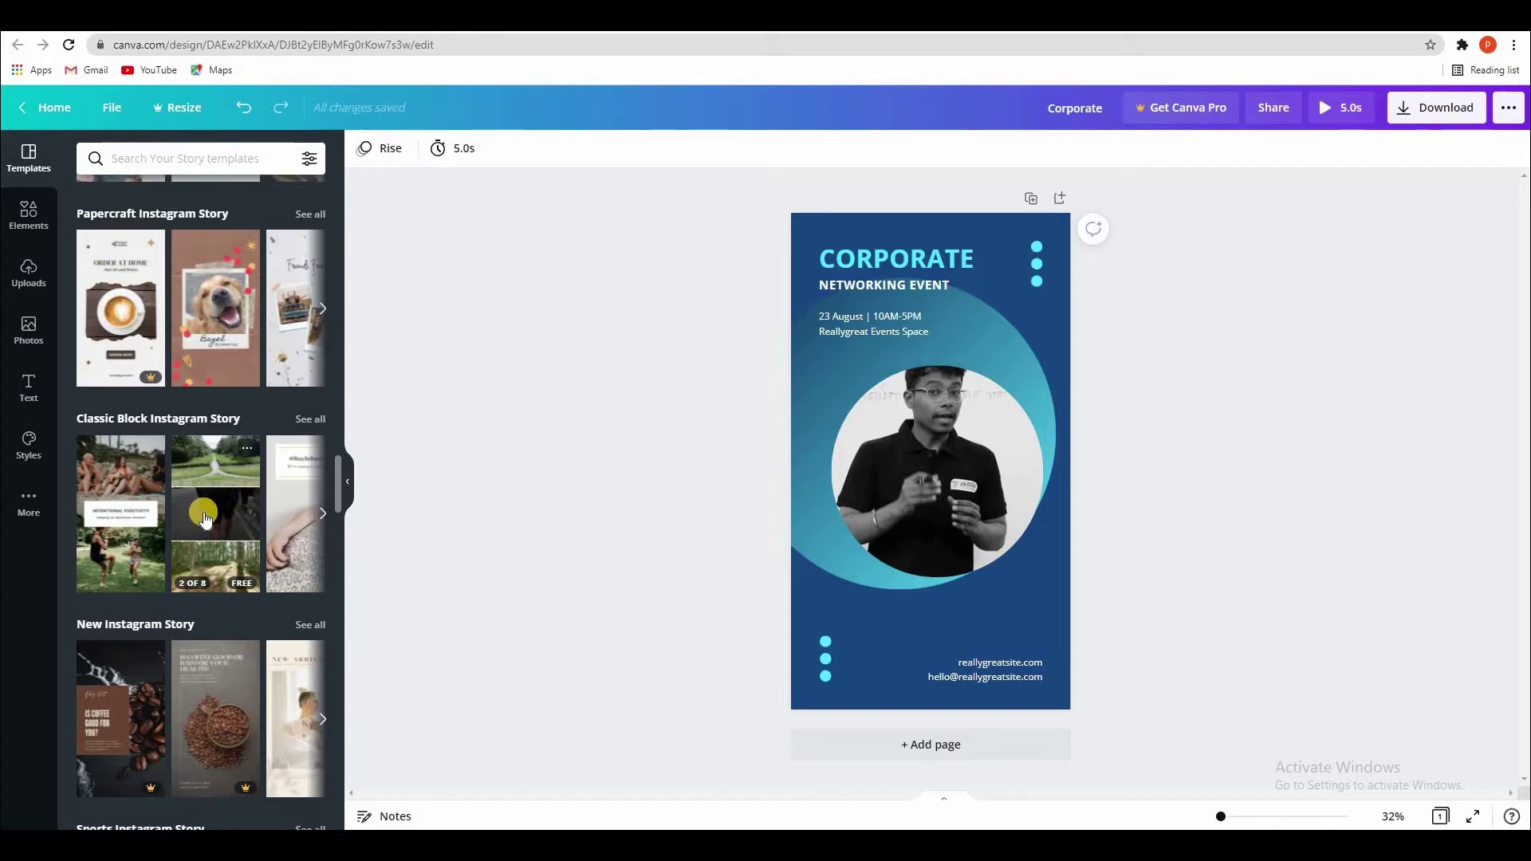
{"action": "scroll", "coordinate": [205, 518], "scroll_direction": "down", "scroll_amount": 5}
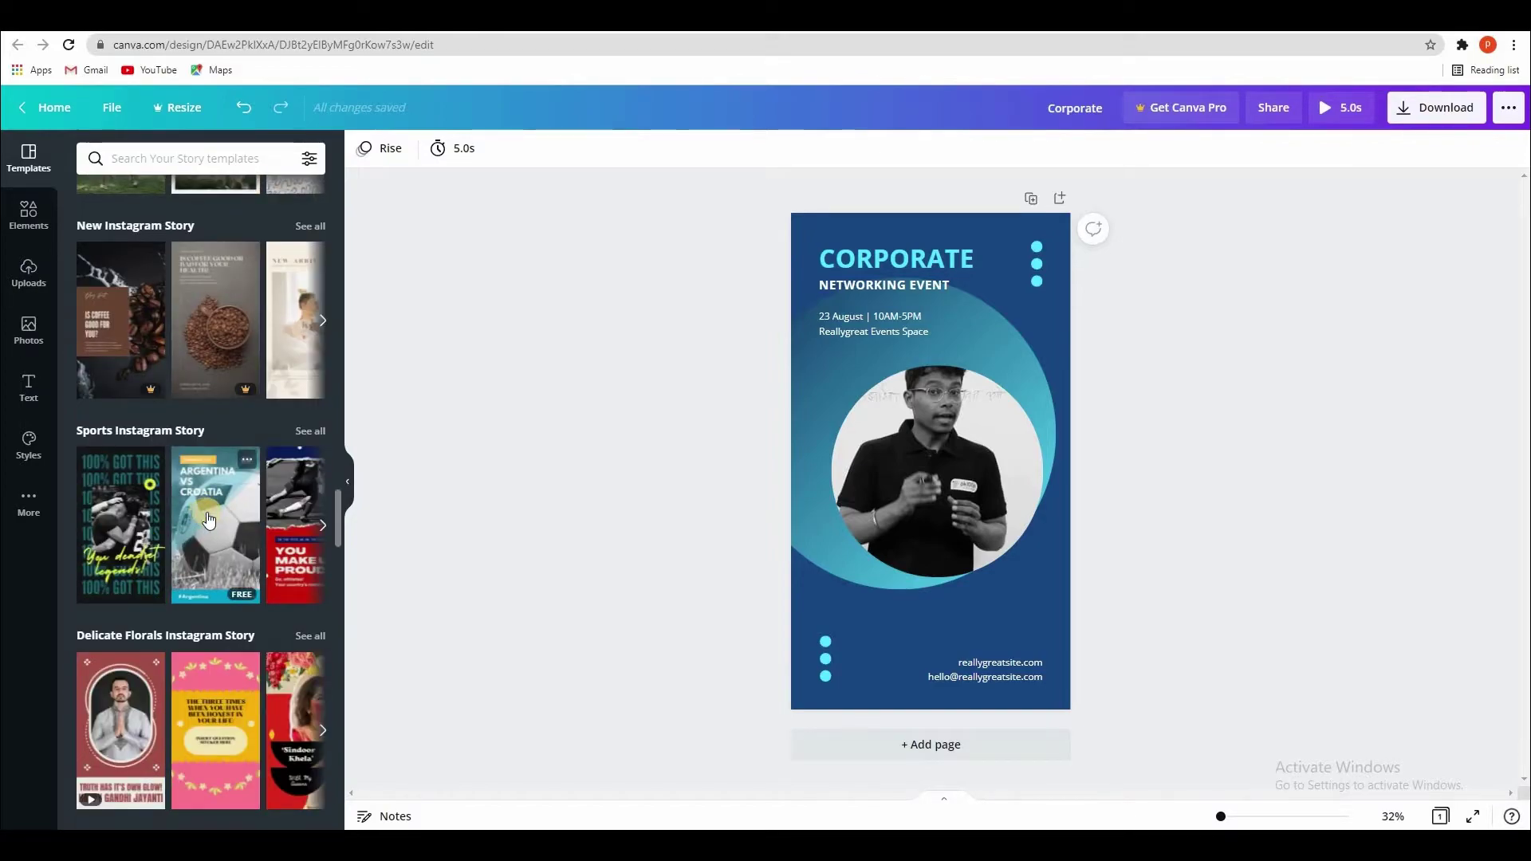
{"action": "scroll", "coordinate": [212, 542], "scroll_direction": "down", "scroll_amount": 2}
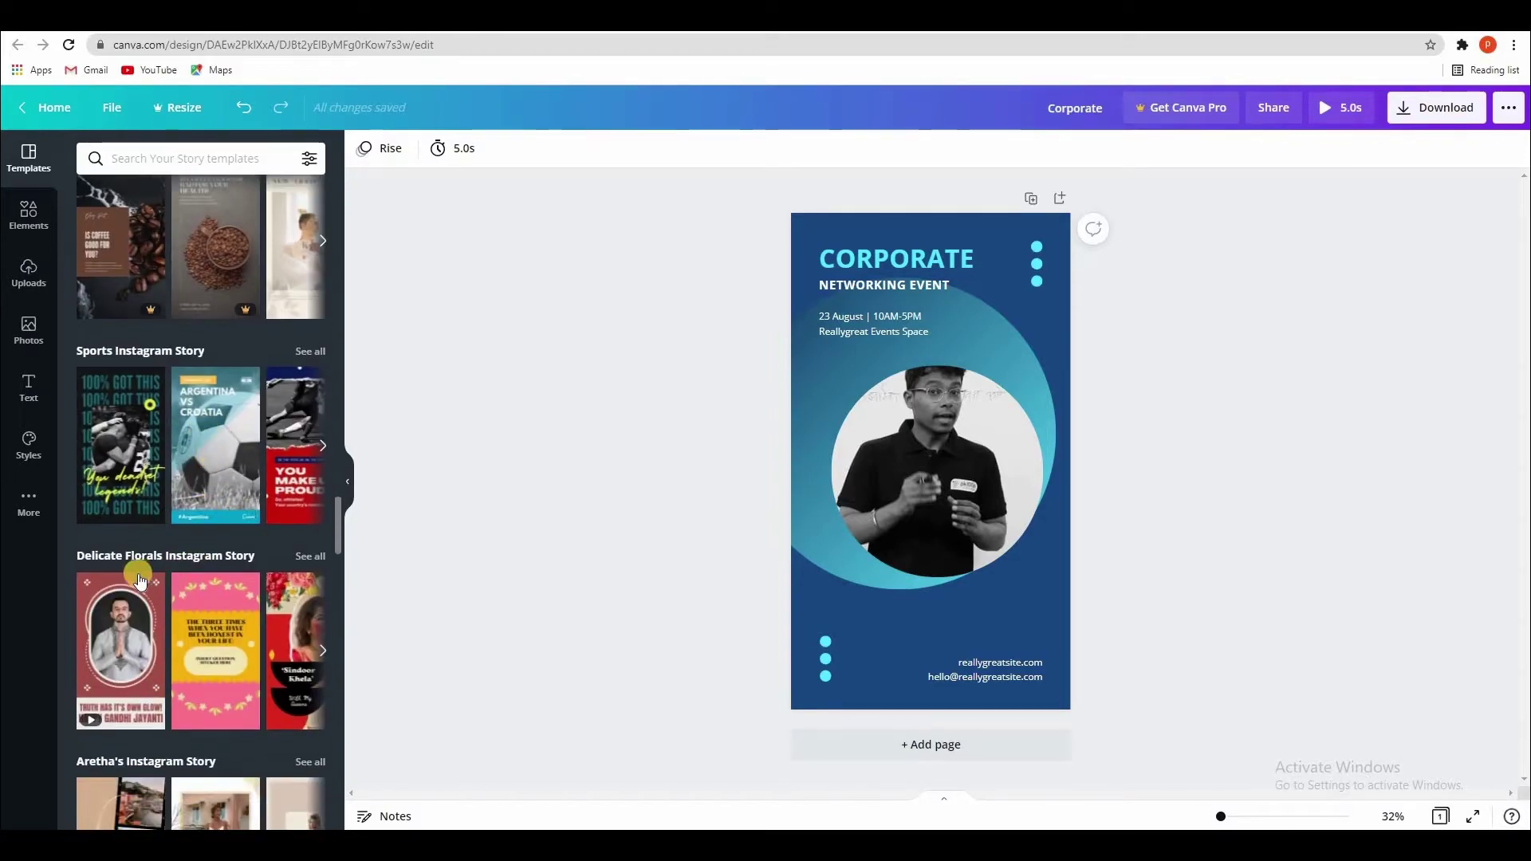
Apply the red Delicate Florals template and change the top text line to the creator's handle.
{"action": "left_click", "coordinate": [124, 562]}
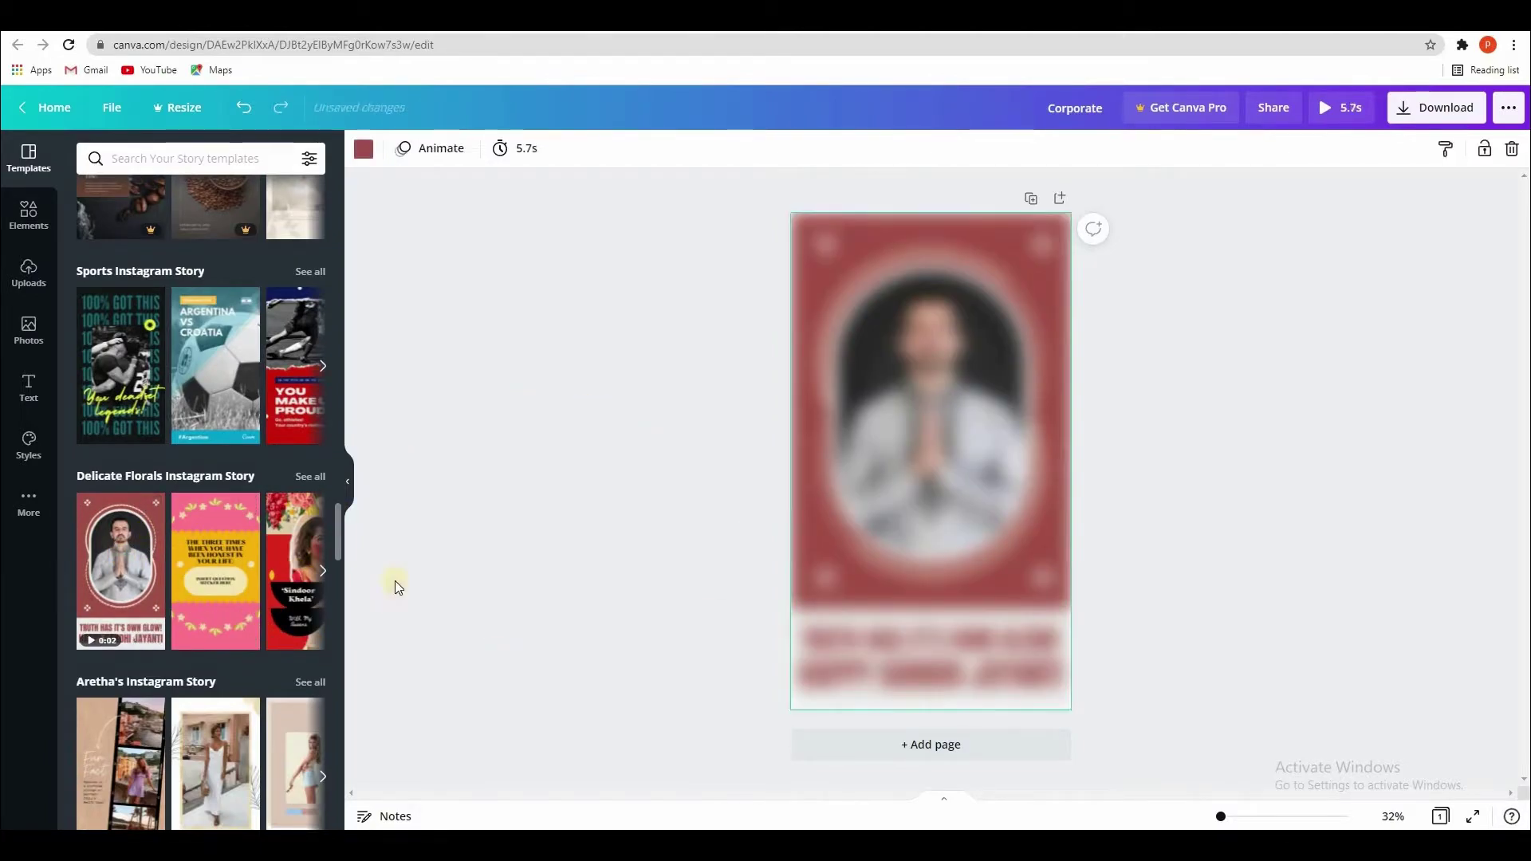
{"action": "left_click", "coordinate": [588, 355]}
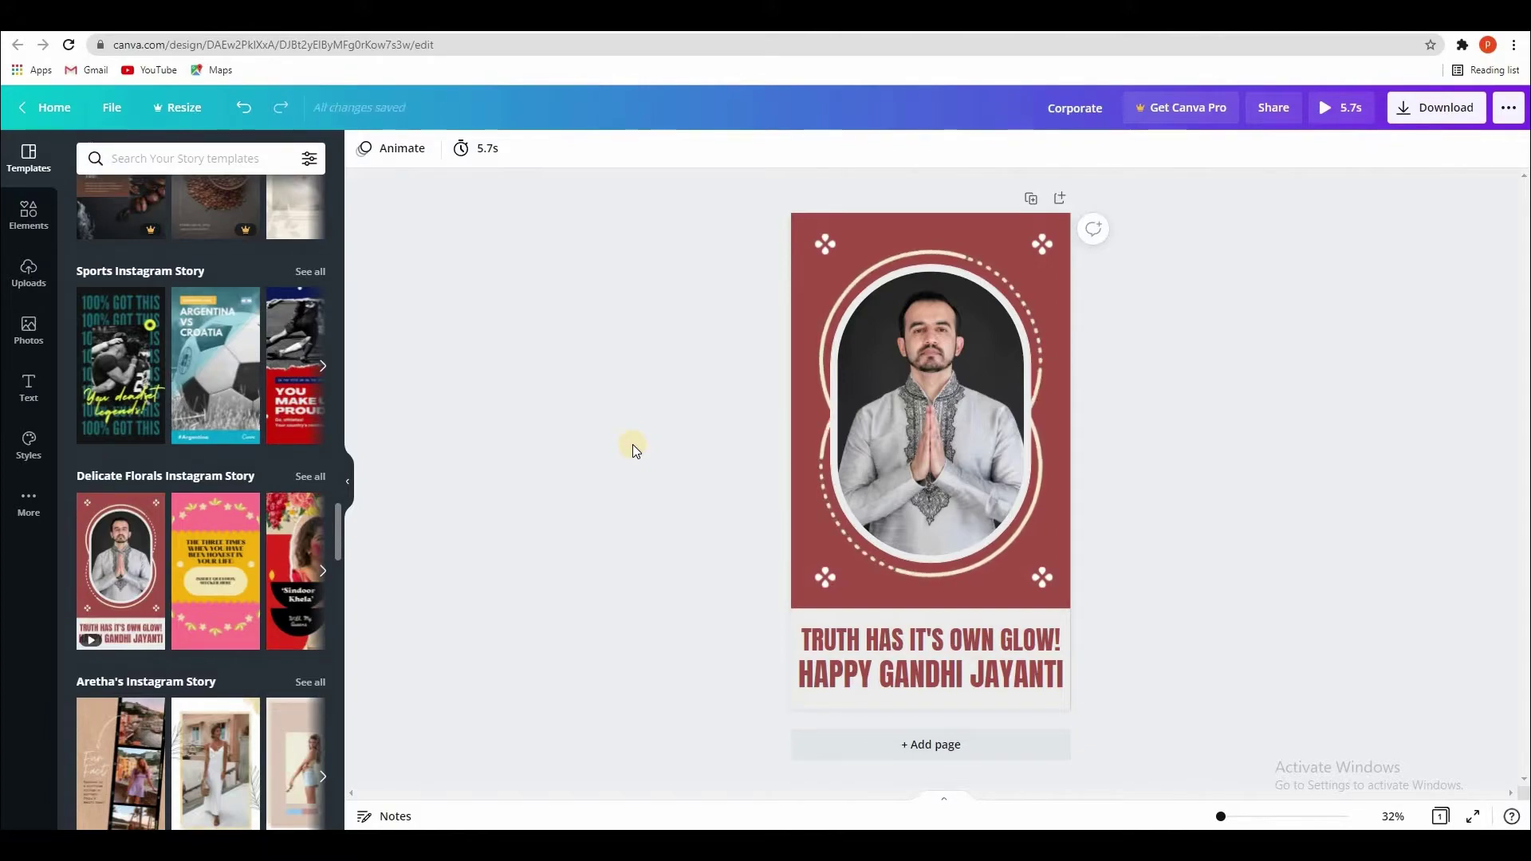
{"action": "left_click", "coordinate": [853, 639]}
{"action": "left_click", "coordinate": [853, 639]}
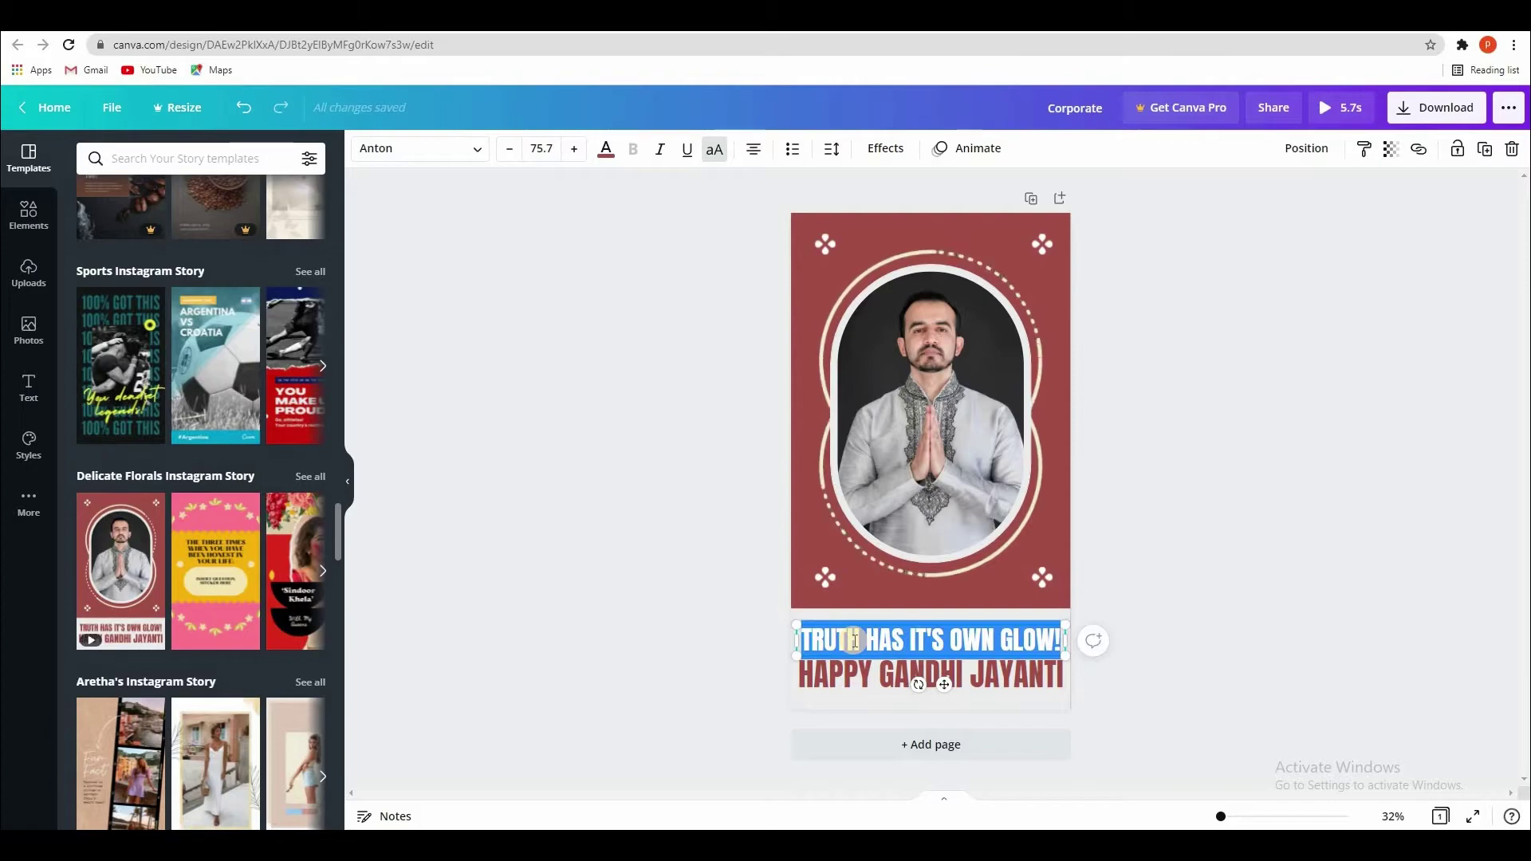
{"action": "type", "text": "@PK10"}
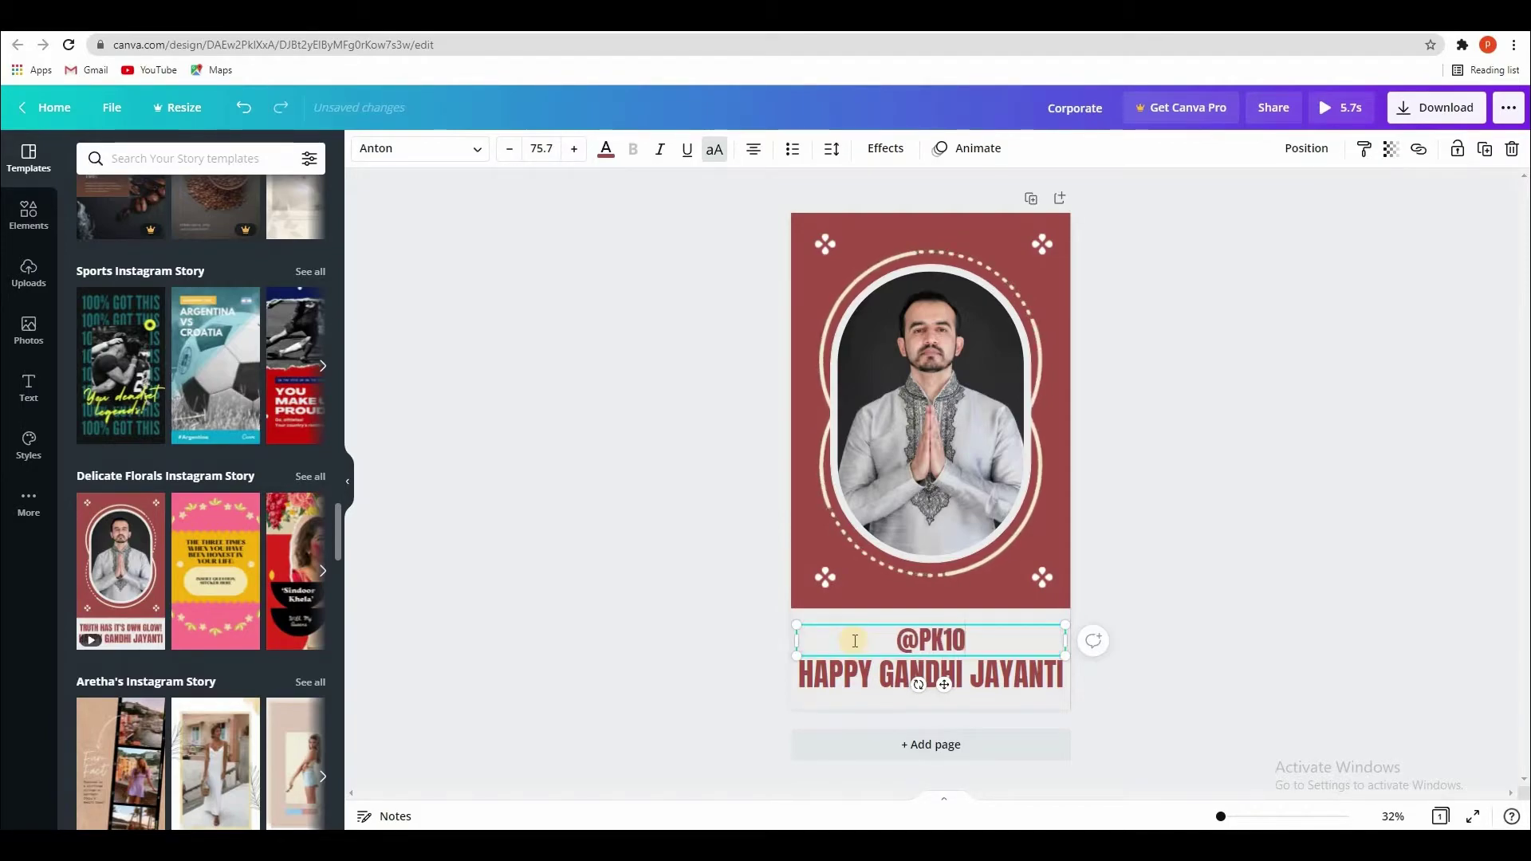
{"action": "type", "text": "0"}
{"action": "left_click", "coordinate": [858, 681]}
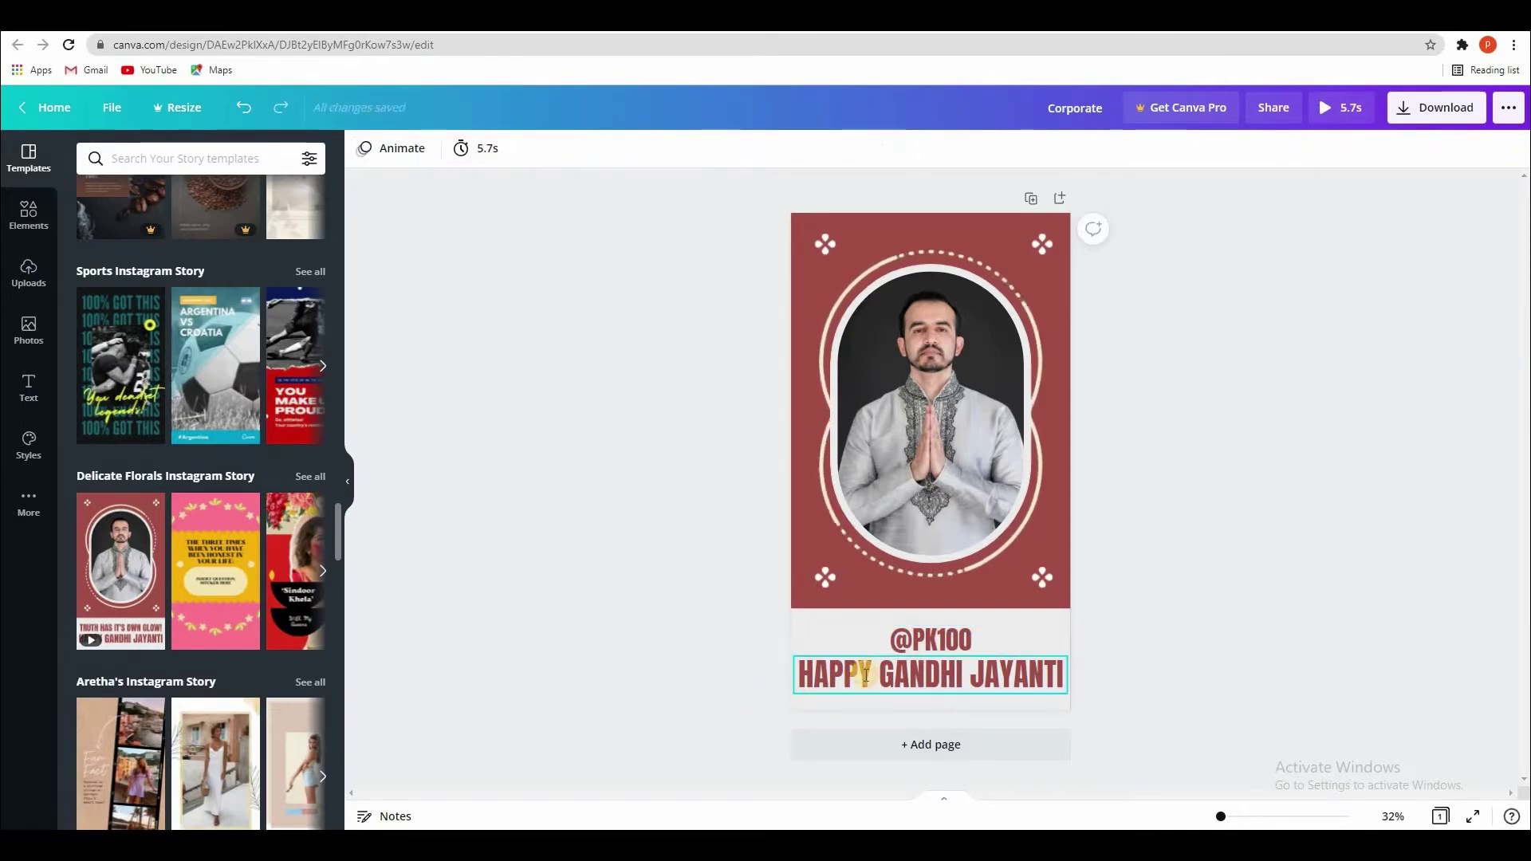
Change the second text line to 'LEARN DESIGNING'.
{"action": "double_click", "coordinate": [865, 675]}
{"action": "type", "text": "LEA"}
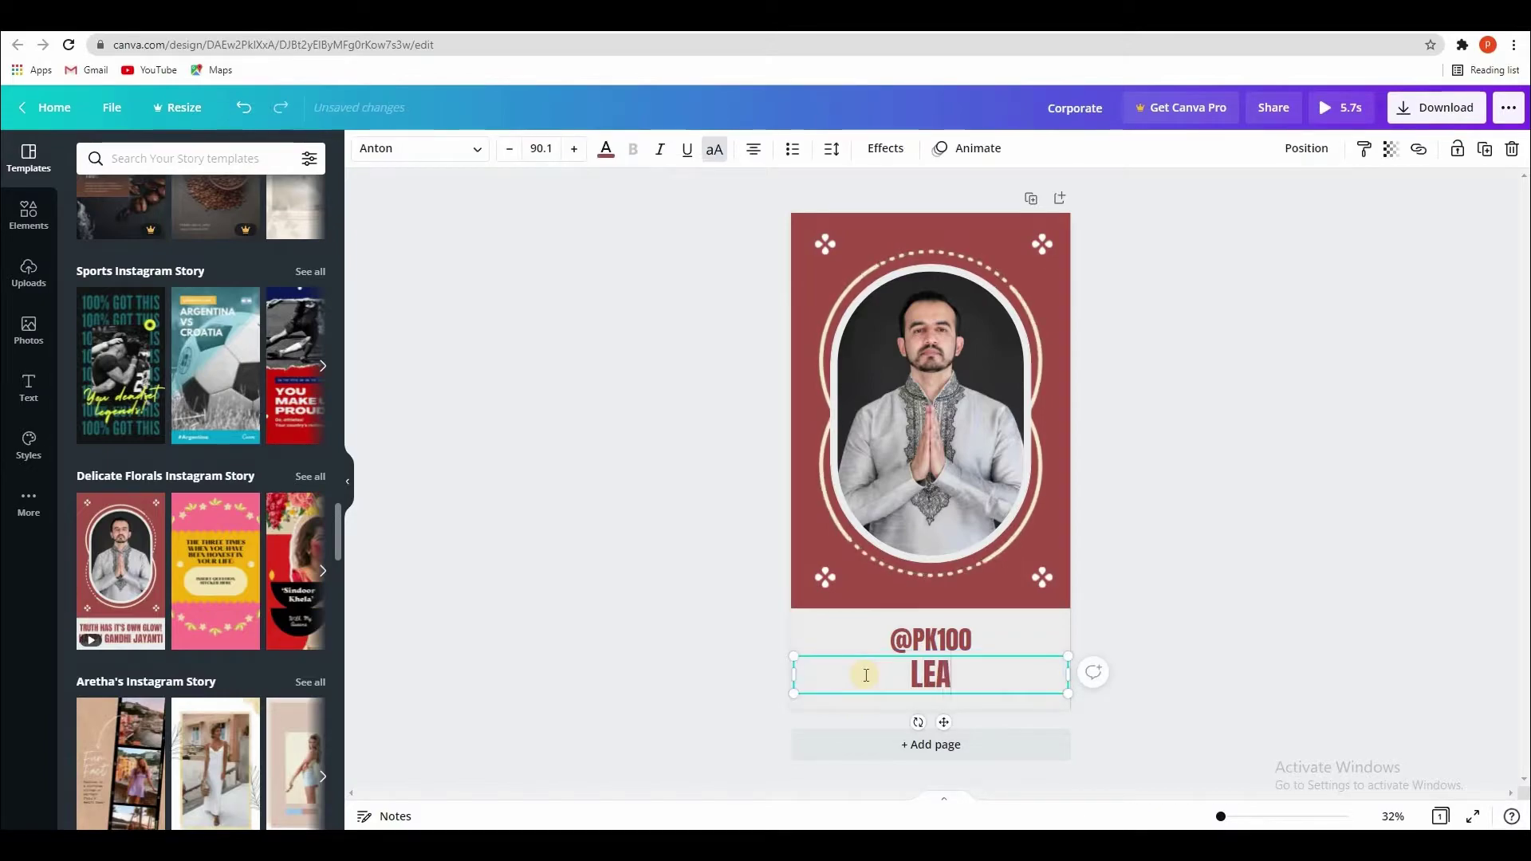
{"action": "type", "text": "RN DES"}
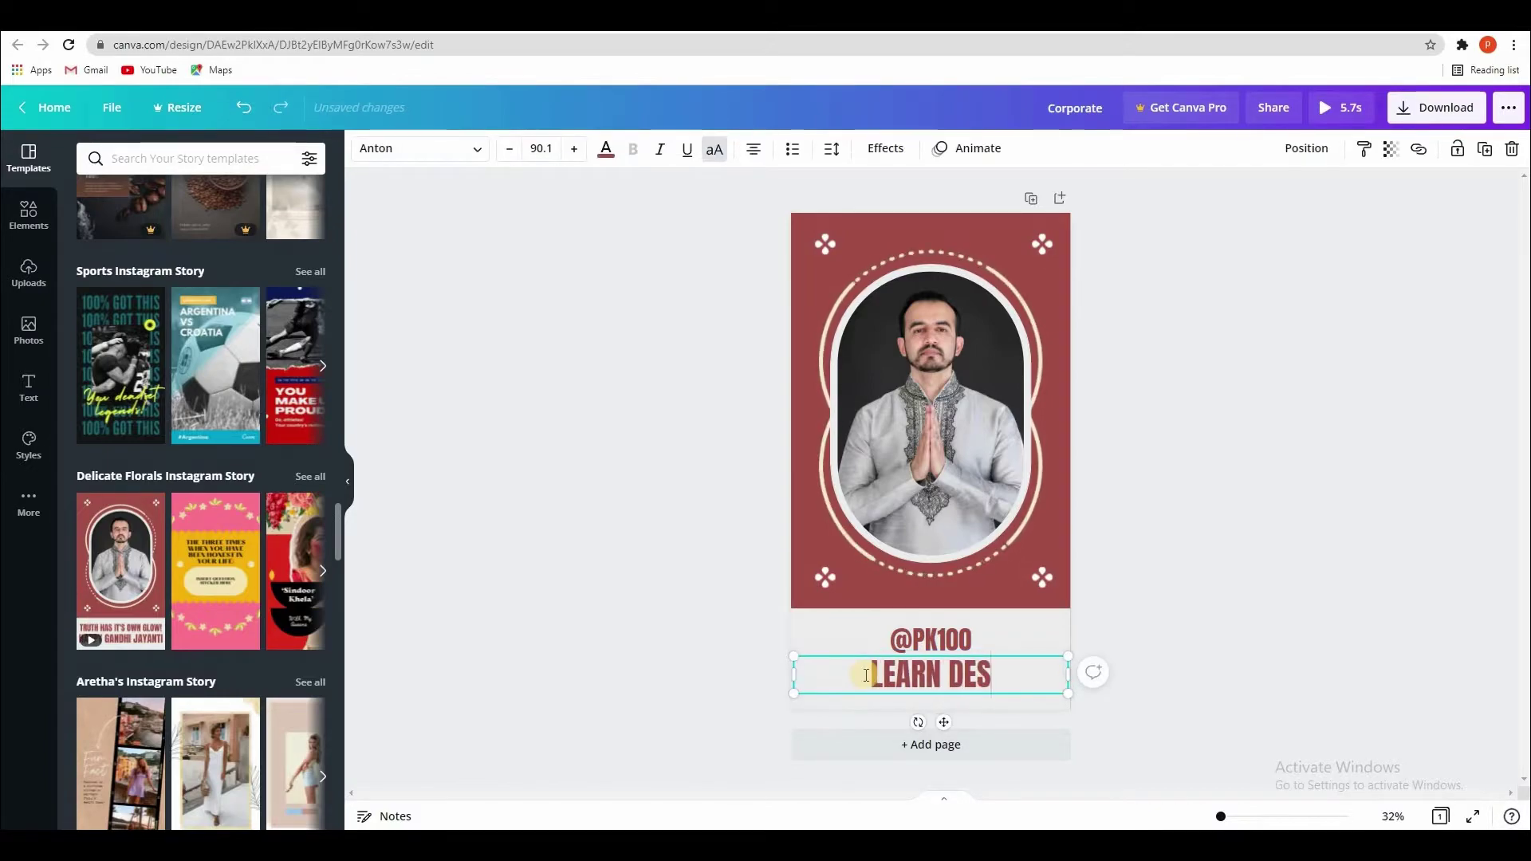
{"action": "type", "text": "IGNING"}
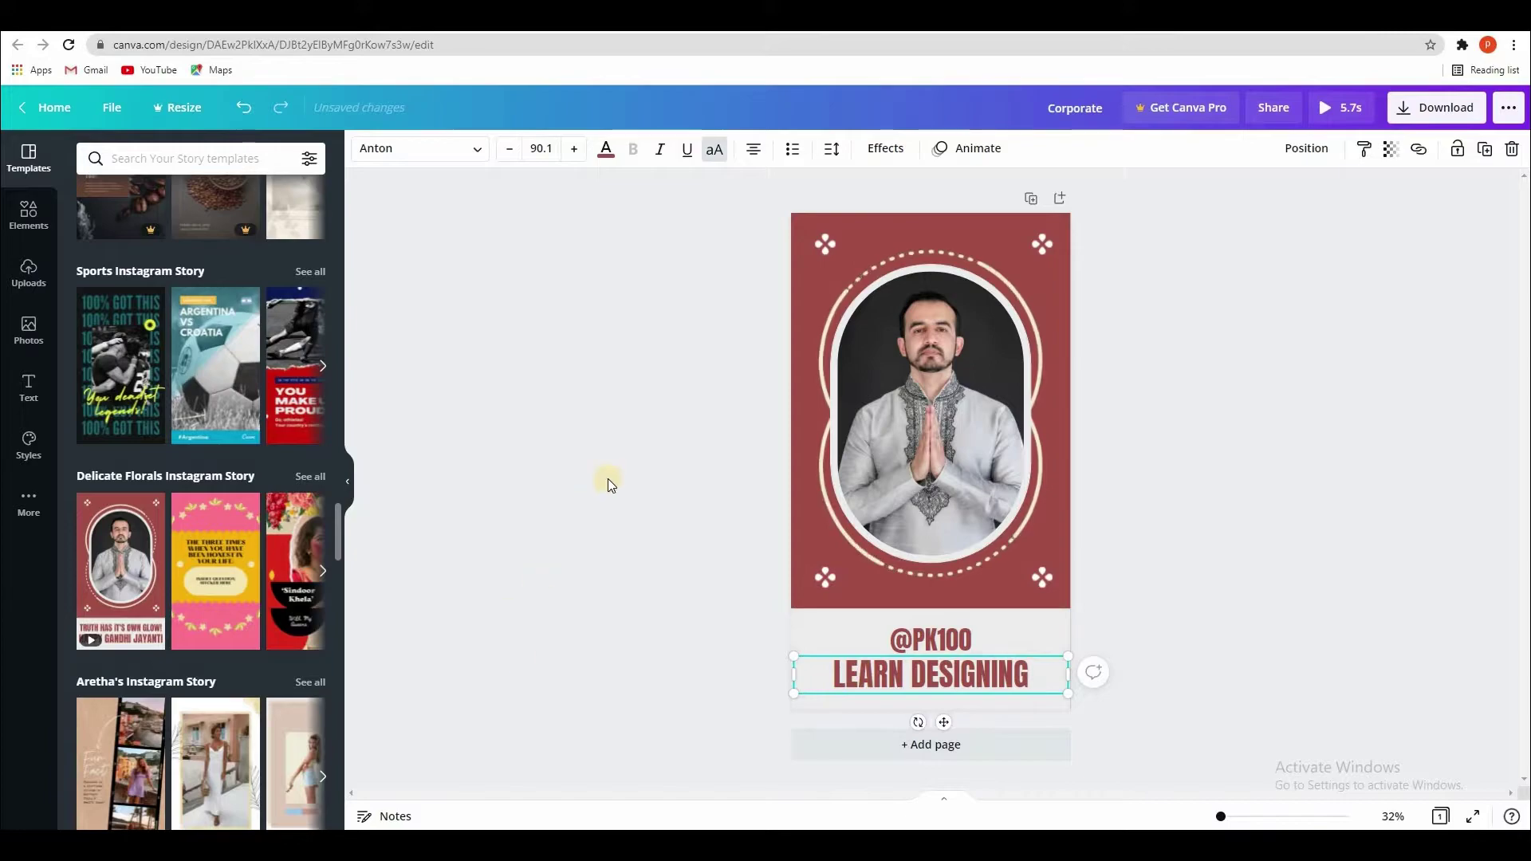
{"action": "key", "text": "Escape"}
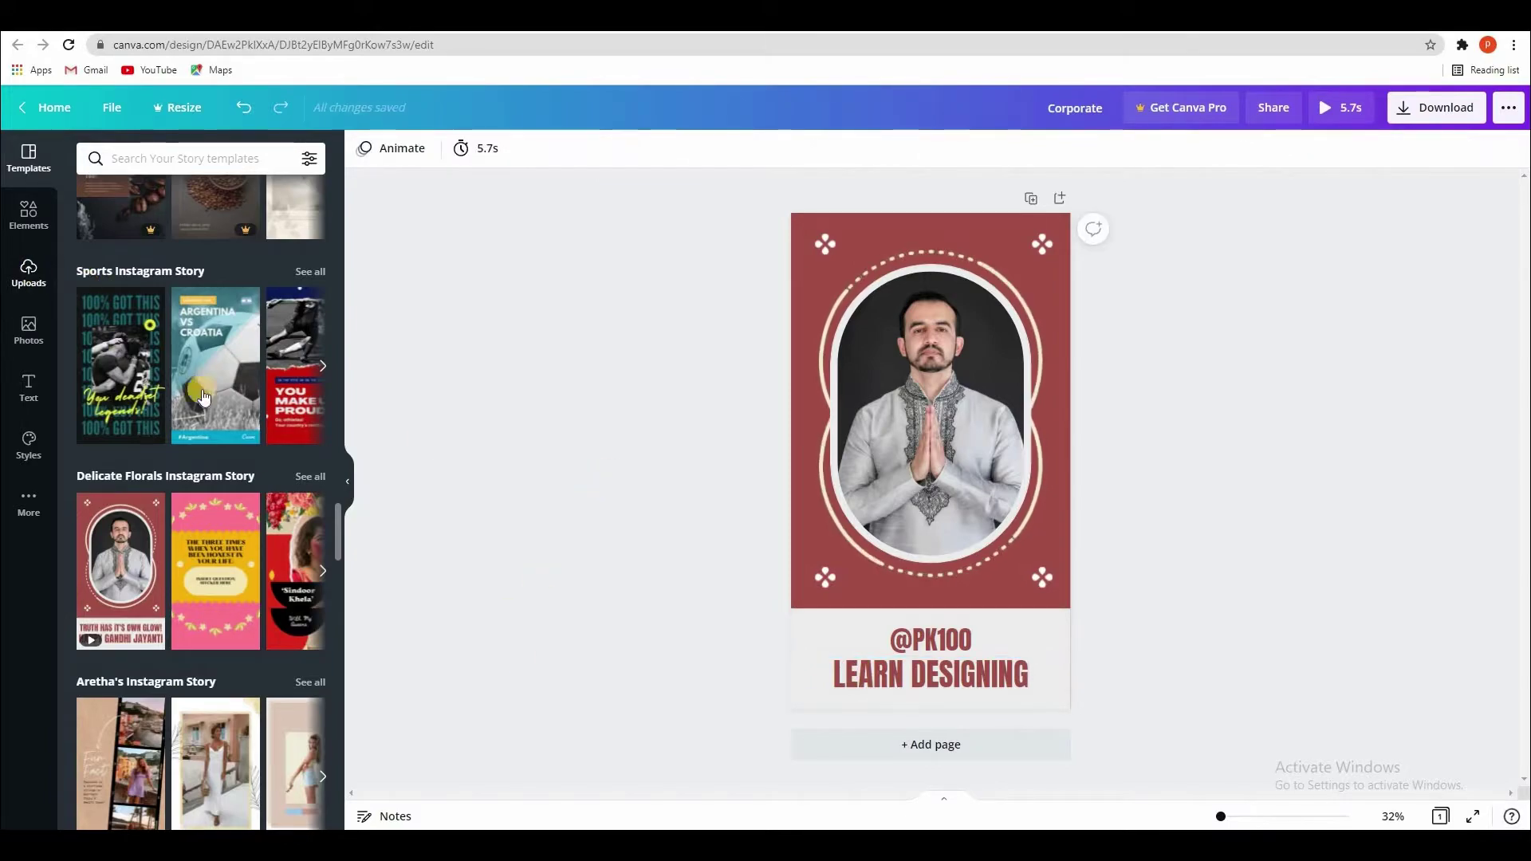
Fill the oval frame with the uploaded black-and-white video, enlarged and repositioned.
{"action": "left_click", "coordinate": [29, 272]}
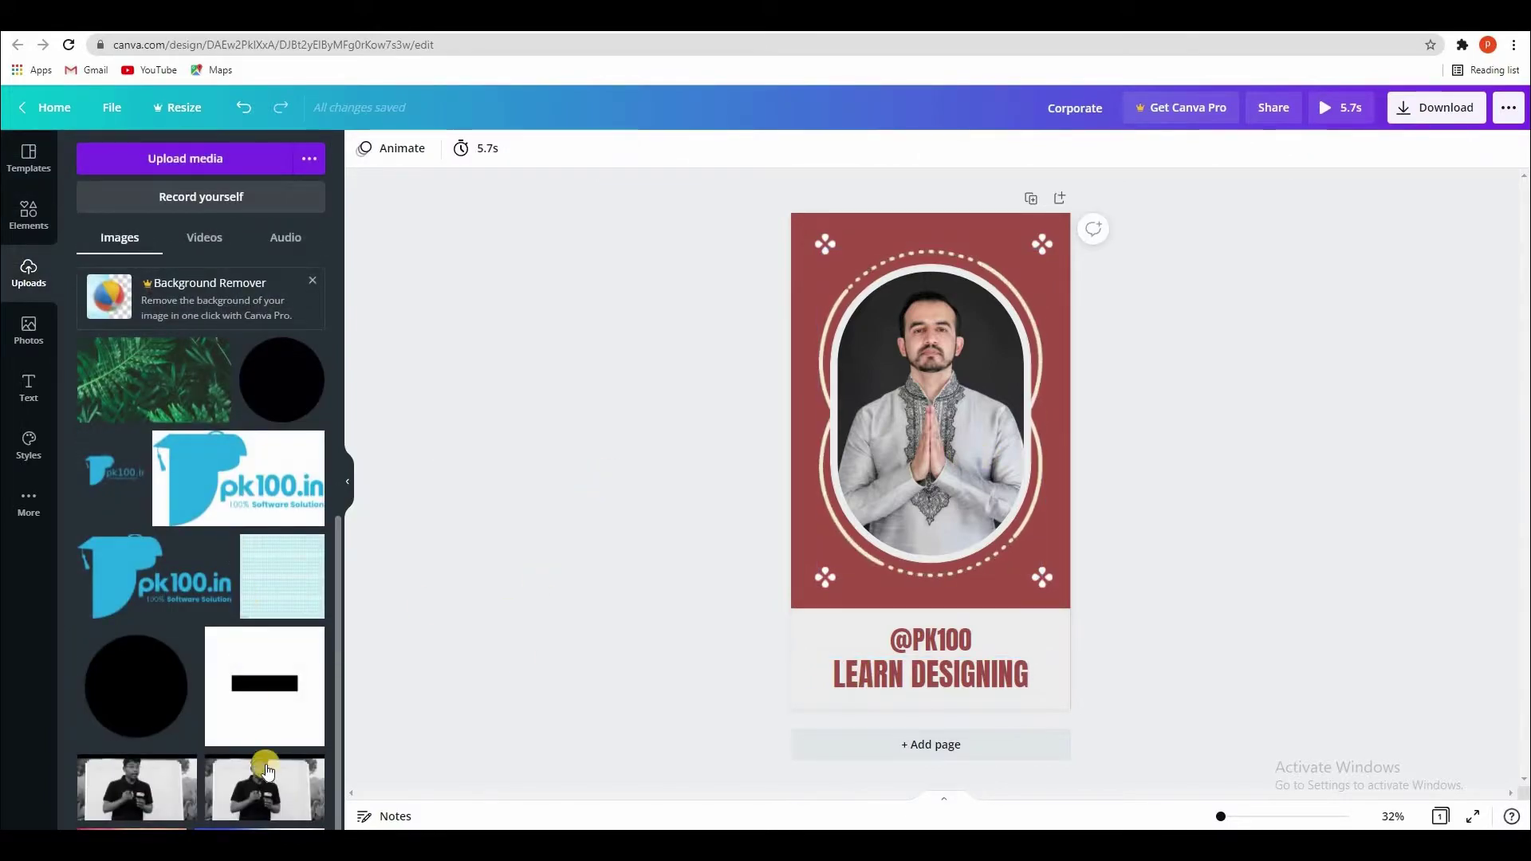
{"action": "left_click_drag", "start_coordinate": [267, 770], "coordinate": [933, 370]}
{"action": "double_click", "coordinate": [894, 399]}
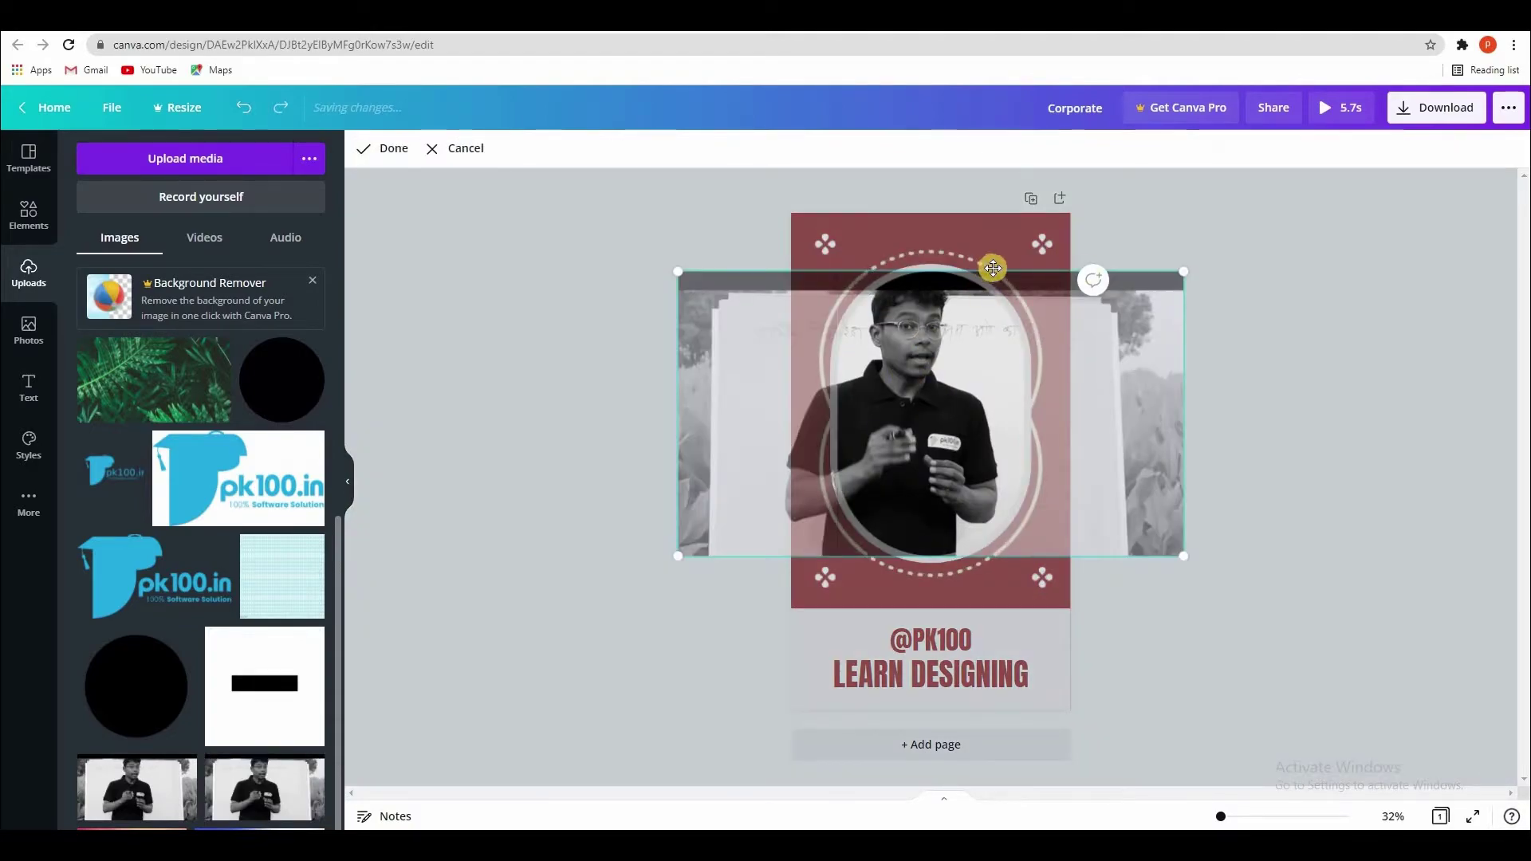
{"action": "left_click_drag", "start_coordinate": [1215, 259], "coordinate": [1239, 239]}
{"action": "left_click_drag", "start_coordinate": [956, 373], "coordinate": [949, 373]}
{"action": "left_click", "coordinate": [580, 376]}
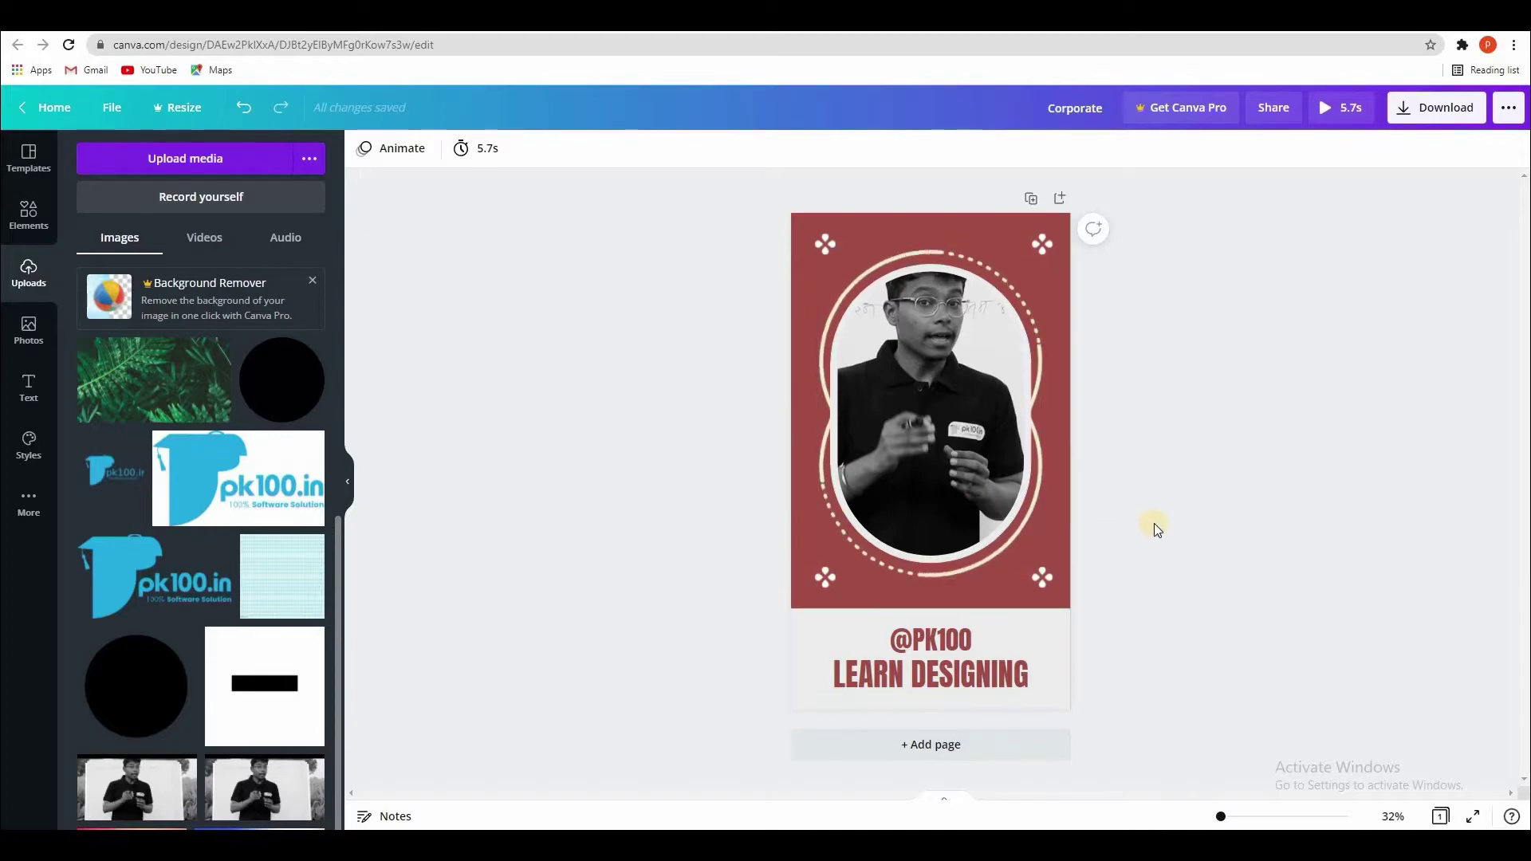
Turn the page background light teal and select every element on the page.
{"action": "left_click", "coordinate": [817, 221]}
{"action": "left_click", "coordinate": [364, 148]}
{"action": "left_click", "coordinate": [185, 545]}
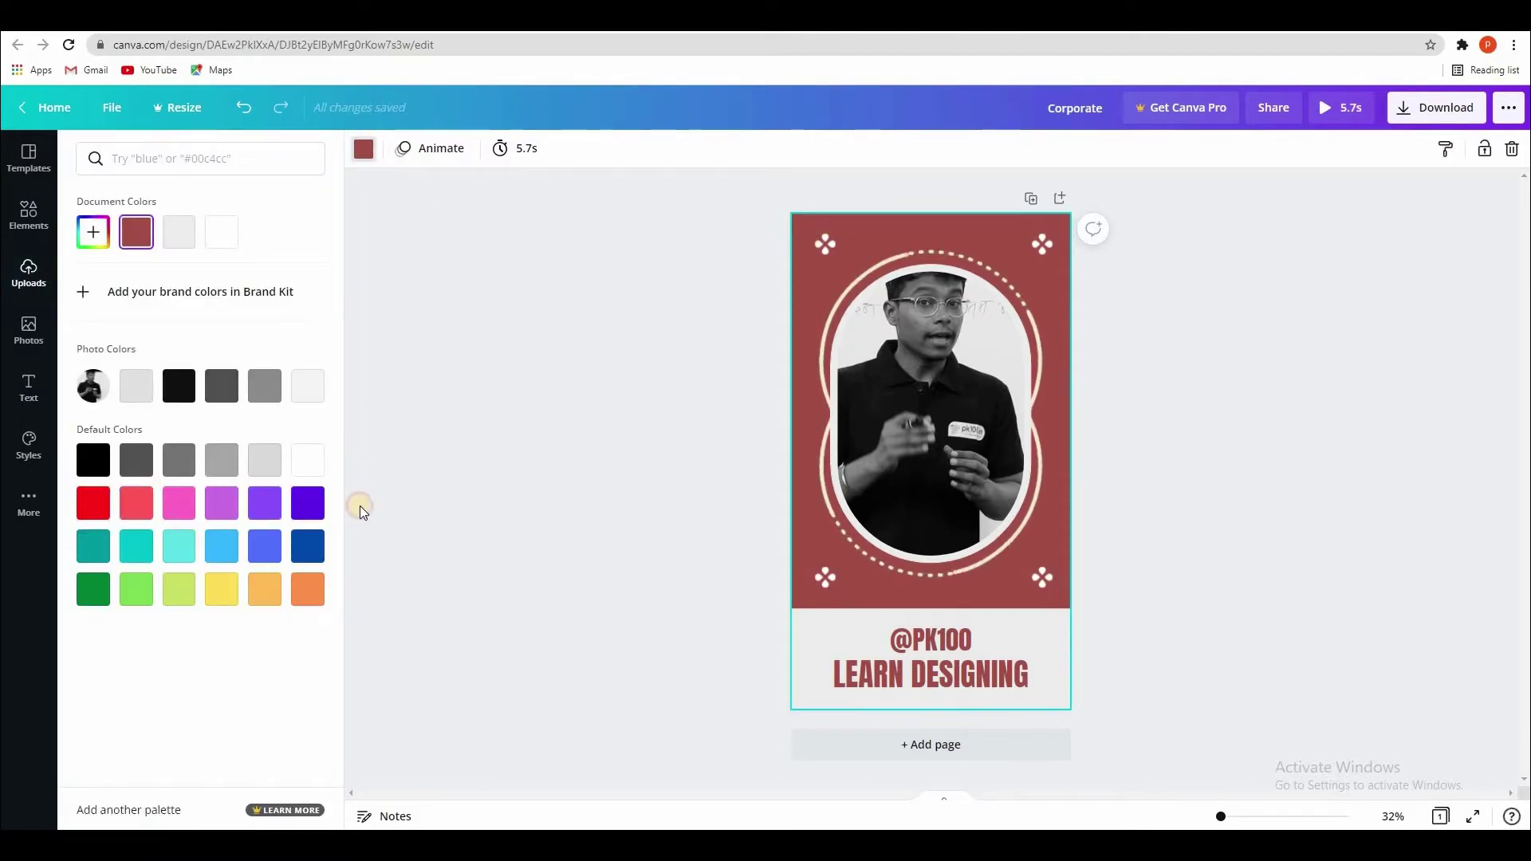
{"action": "left_click", "coordinate": [515, 337]}
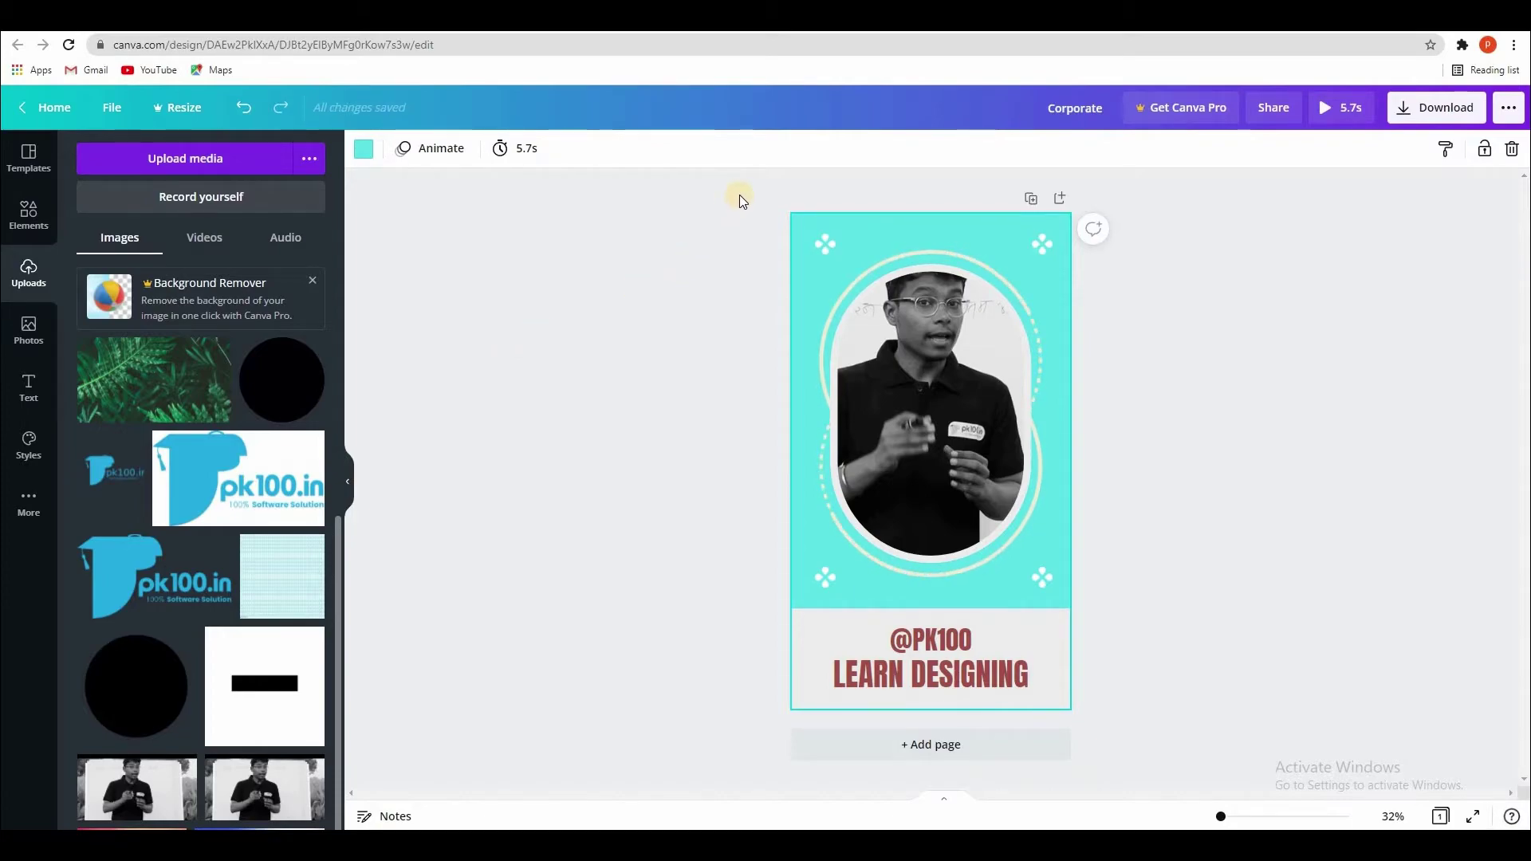
{"action": "left_click_drag", "start_coordinate": [743, 190], "coordinate": [1165, 751]}
Delete the old elements and add a wavy-edged frame from Elements, enlarged and centred.
{"action": "key", "text": "Delete"}
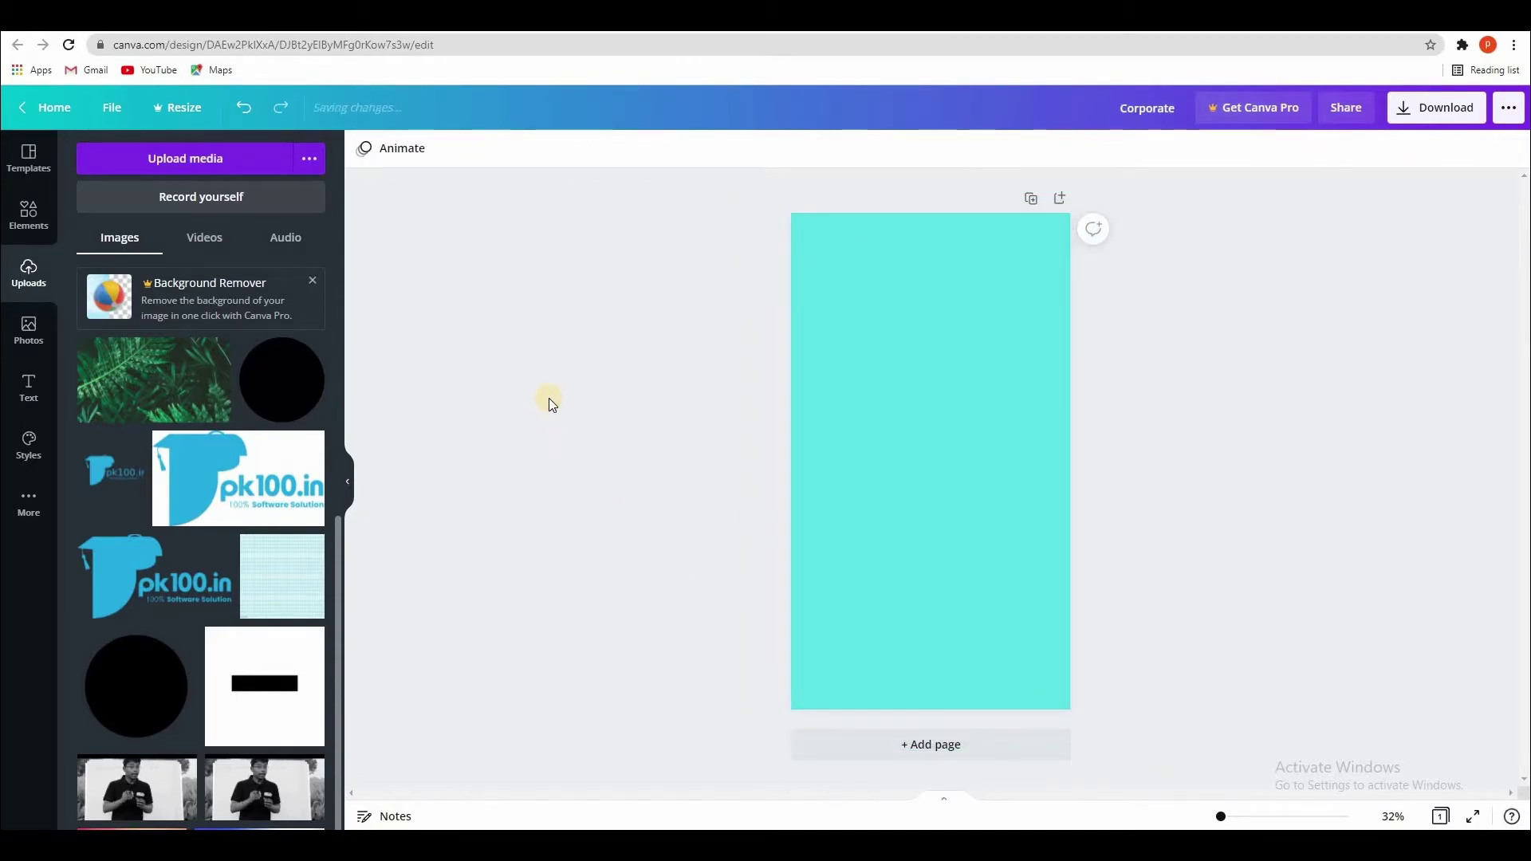
{"action": "left_click", "coordinate": [30, 219]}
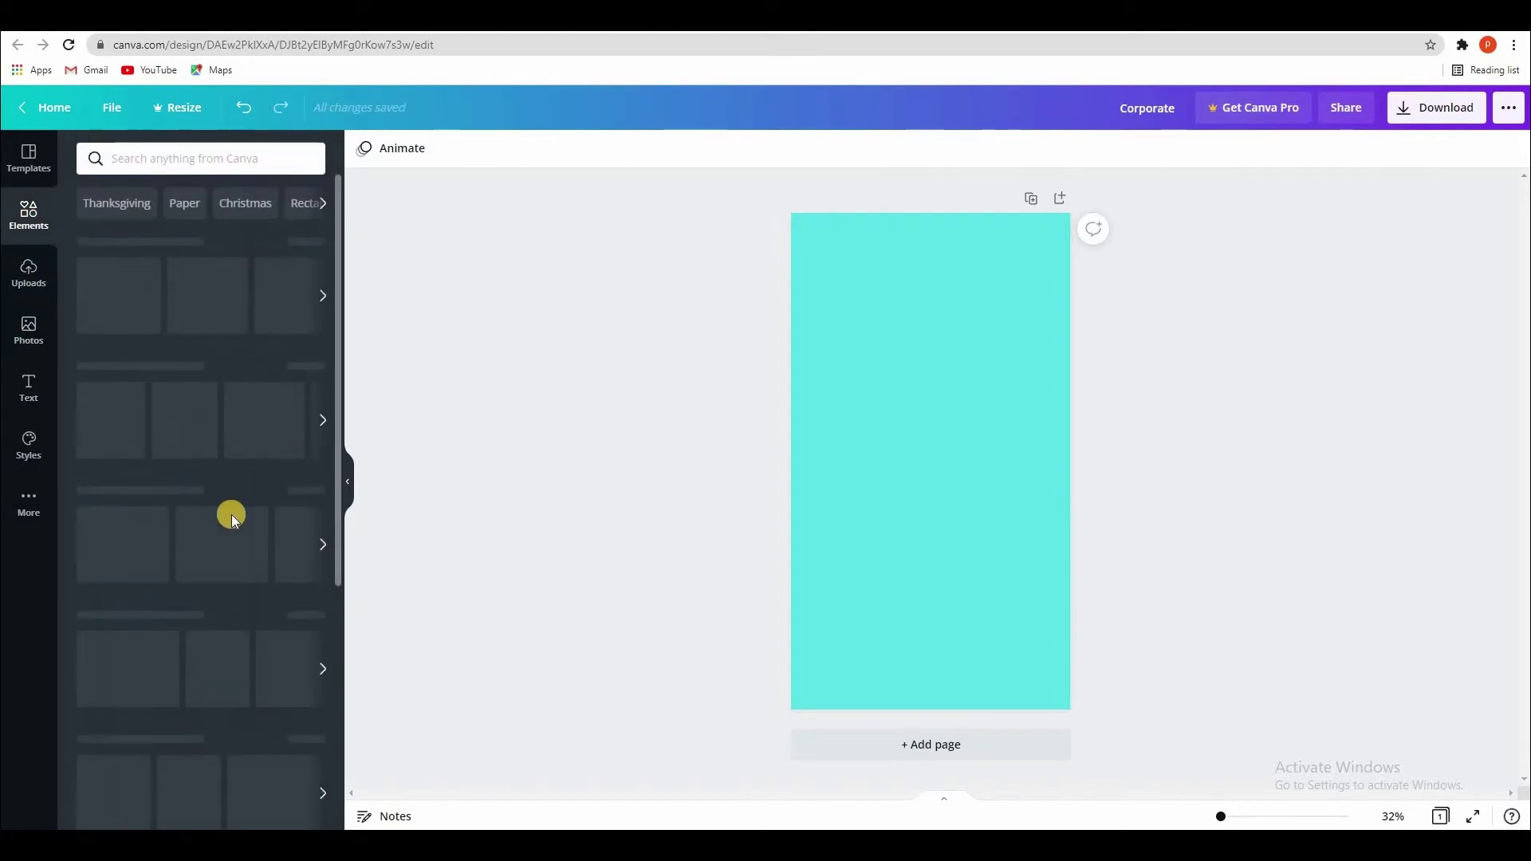
{"action": "scroll", "coordinate": [217, 550], "scroll_direction": "down", "scroll_amount": 3}
{"action": "scroll", "coordinate": [213, 573], "scroll_direction": "down", "scroll_amount": 2}
{"action": "left_click_drag", "start_coordinate": [719, 536], "coordinate": [888, 423]}
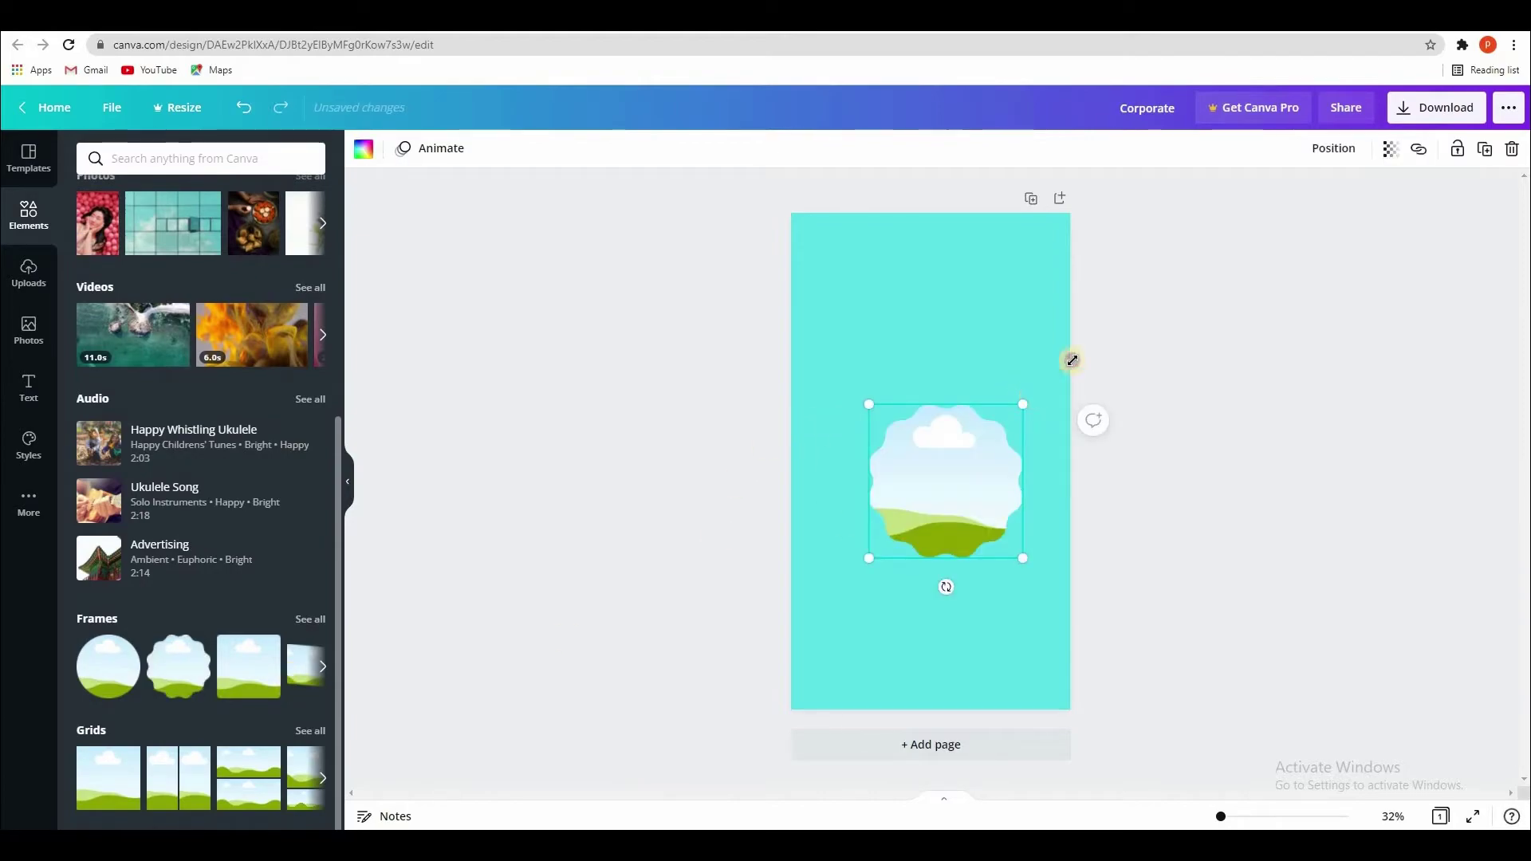
{"action": "left_click_drag", "start_coordinate": [1077, 356], "coordinate": [1076, 359]}
{"action": "left_click_drag", "start_coordinate": [990, 437], "coordinate": [905, 427]}
{"action": "key", "text": "Escape"}
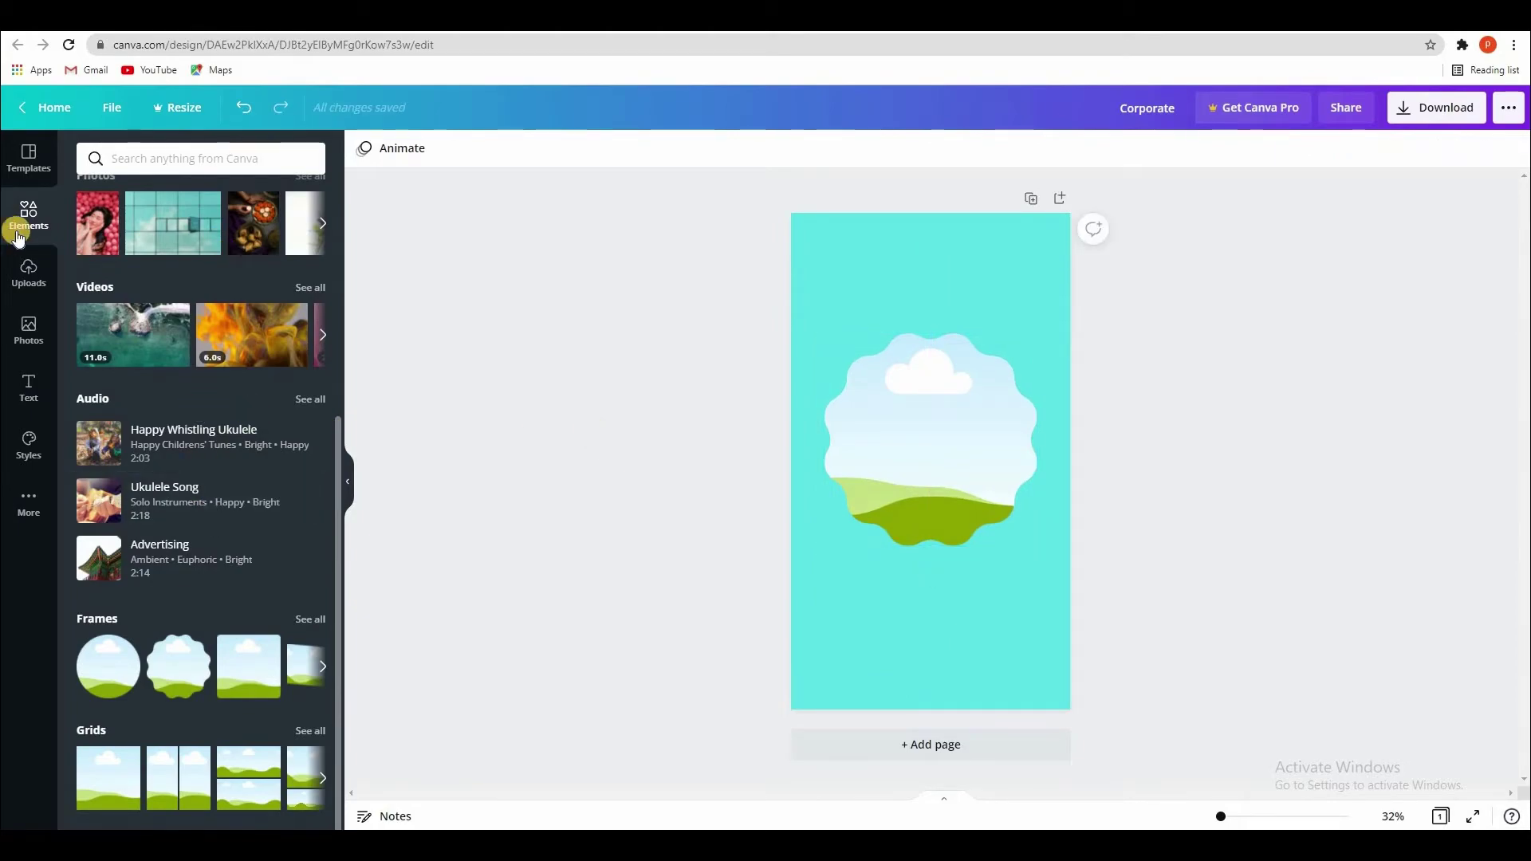
Fill the wavy frame with the uploaded computer-desk photo.
{"action": "left_click", "coordinate": [28, 271]}
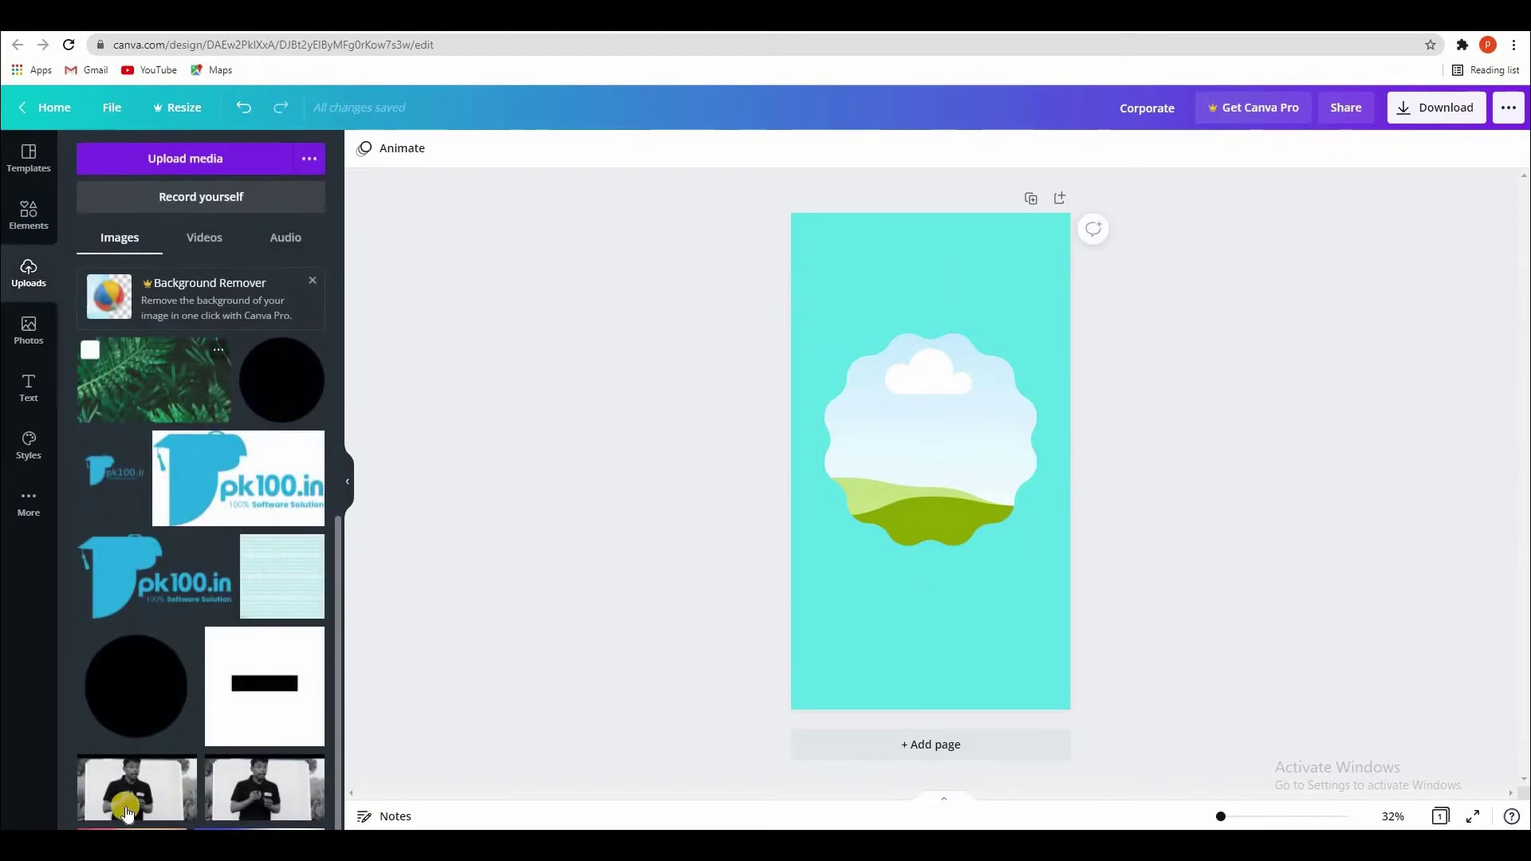
{"action": "scroll", "coordinate": [200, 466], "scroll_direction": "up", "scroll_amount": 3}
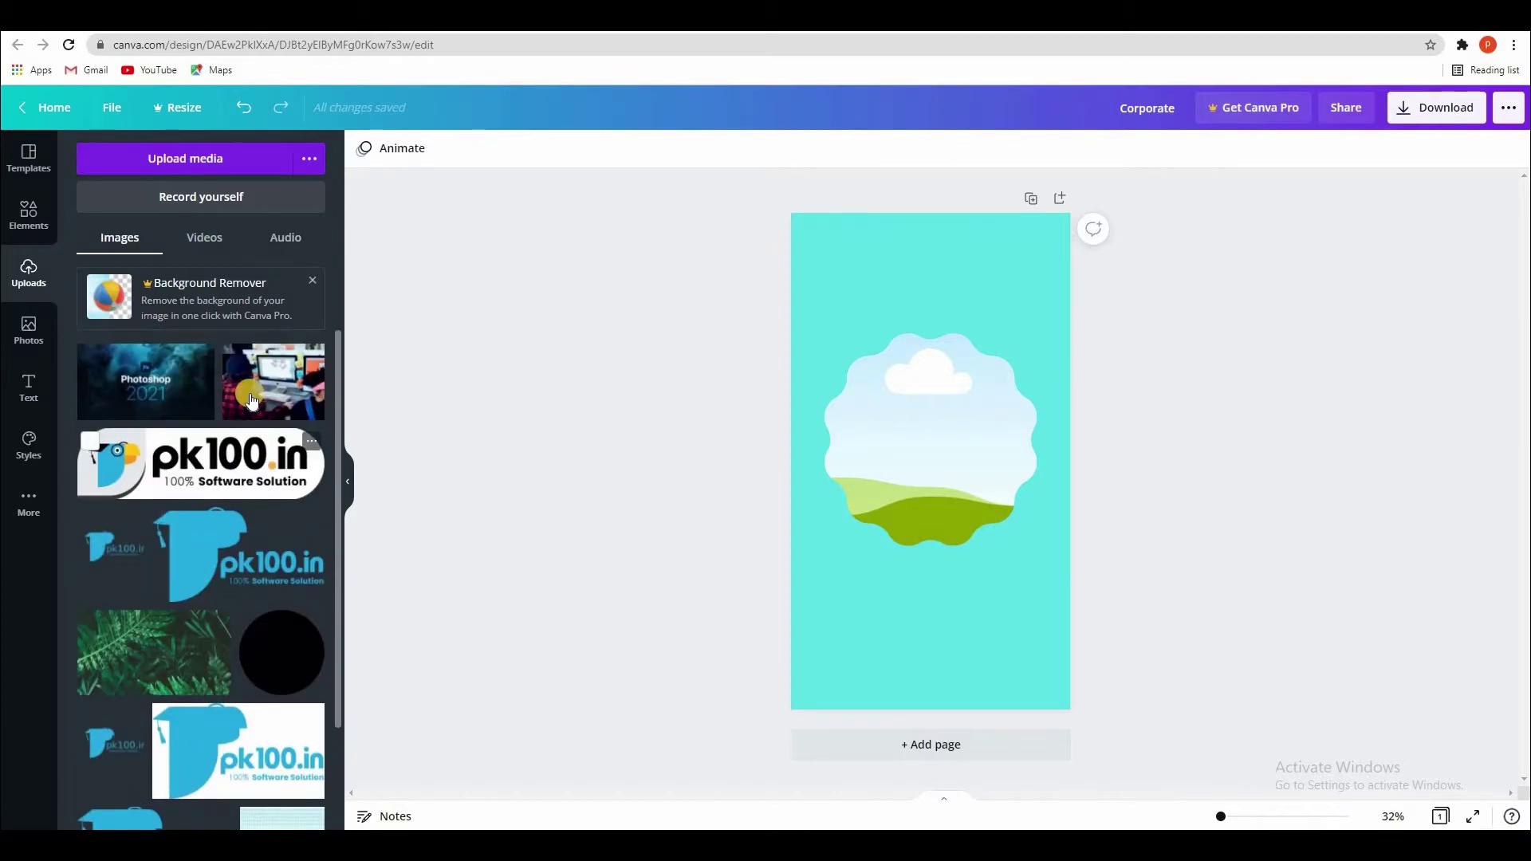
{"action": "left_click_drag", "start_coordinate": [929, 443], "coordinate": [929, 444]}
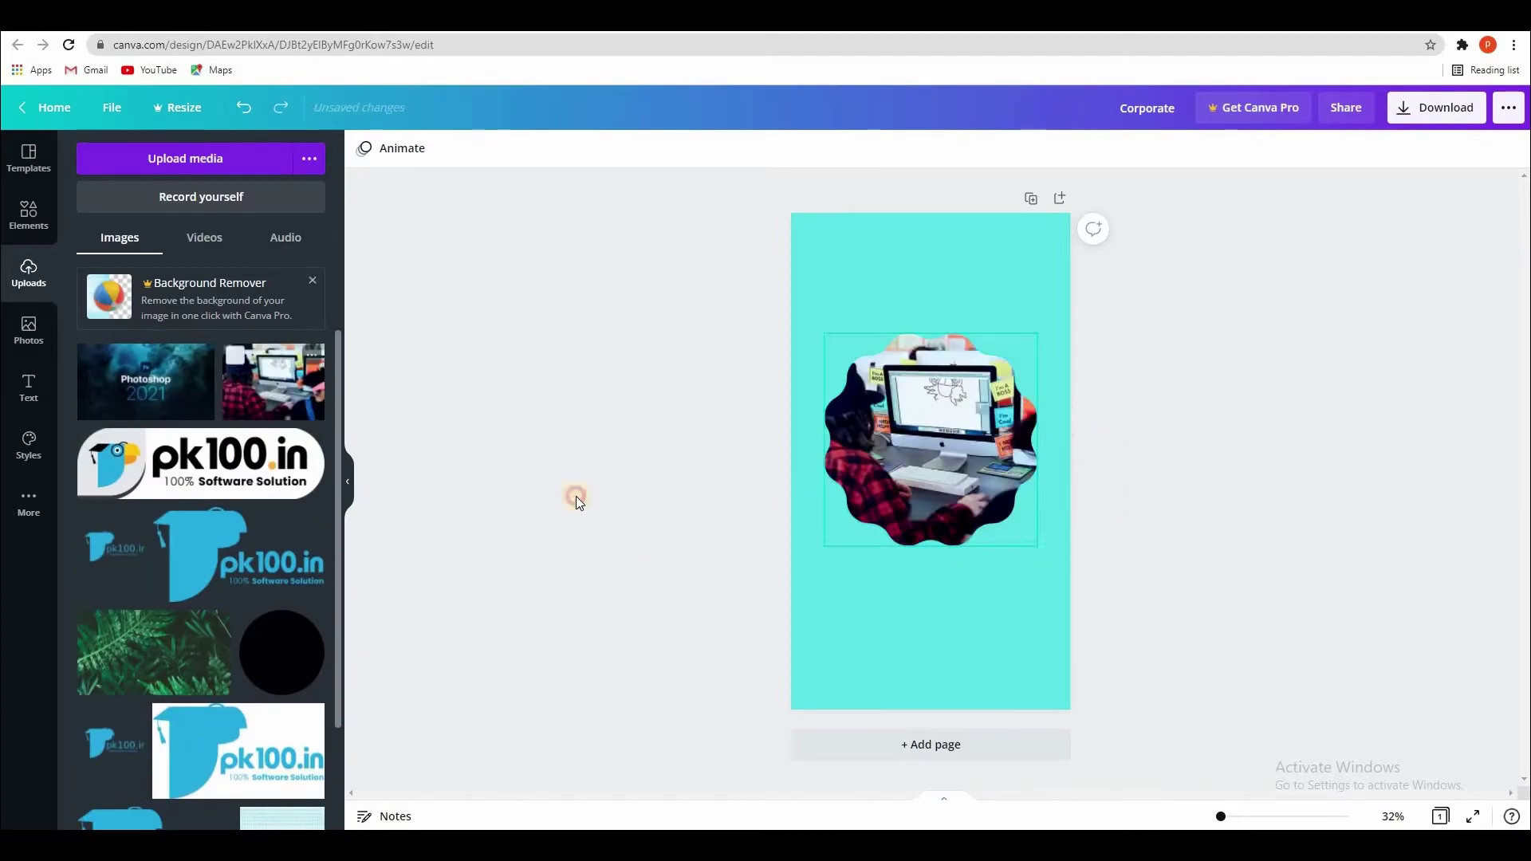
Change the page background to sky blue and bring up the text options.
{"action": "left_click", "coordinate": [817, 272]}
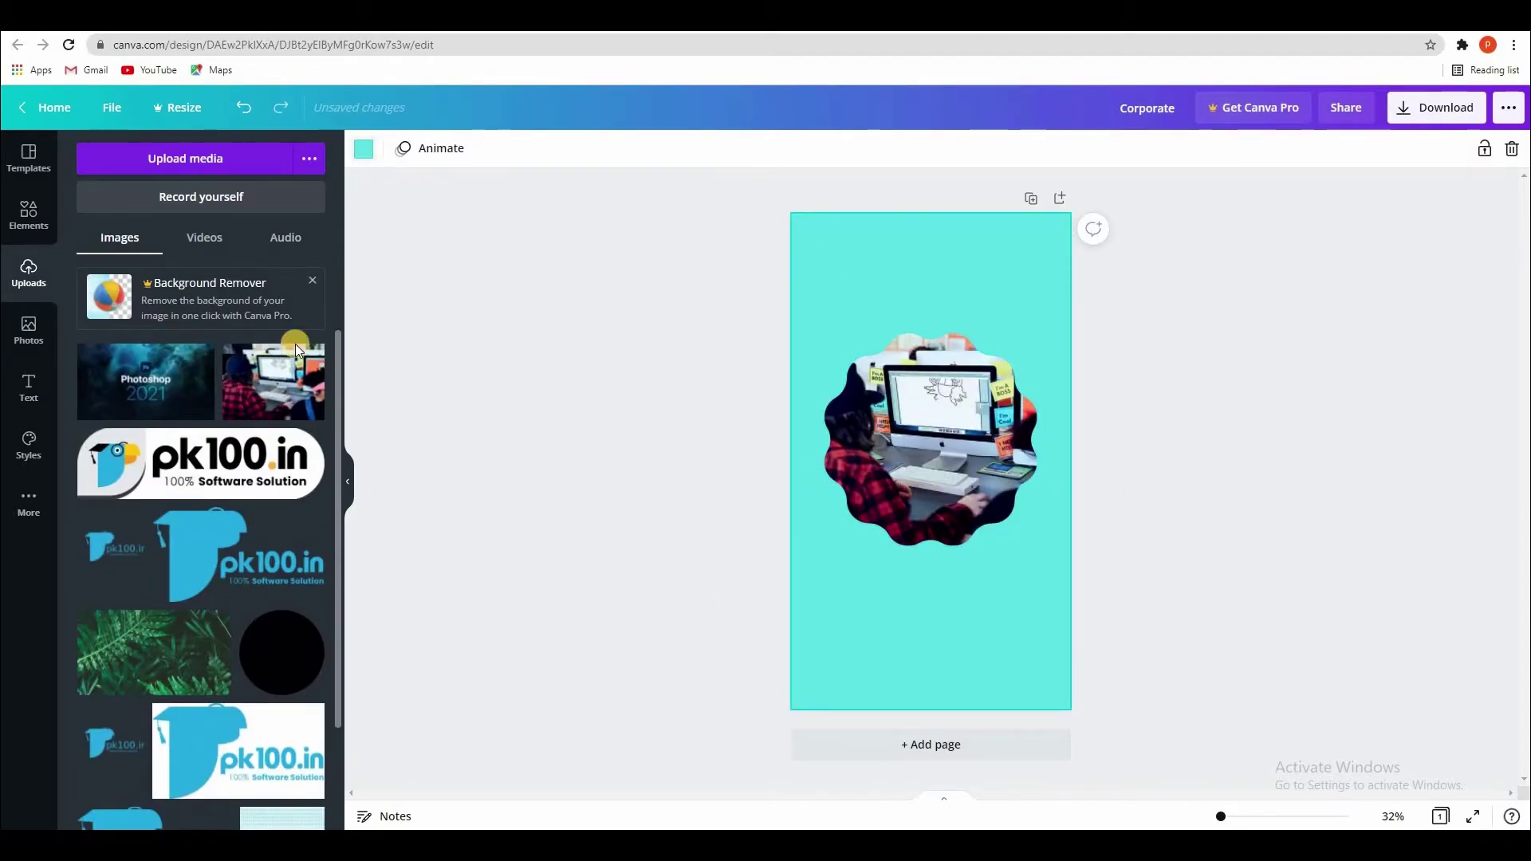
{"action": "left_click", "coordinate": [364, 148]}
{"action": "left_click", "coordinate": [220, 545]}
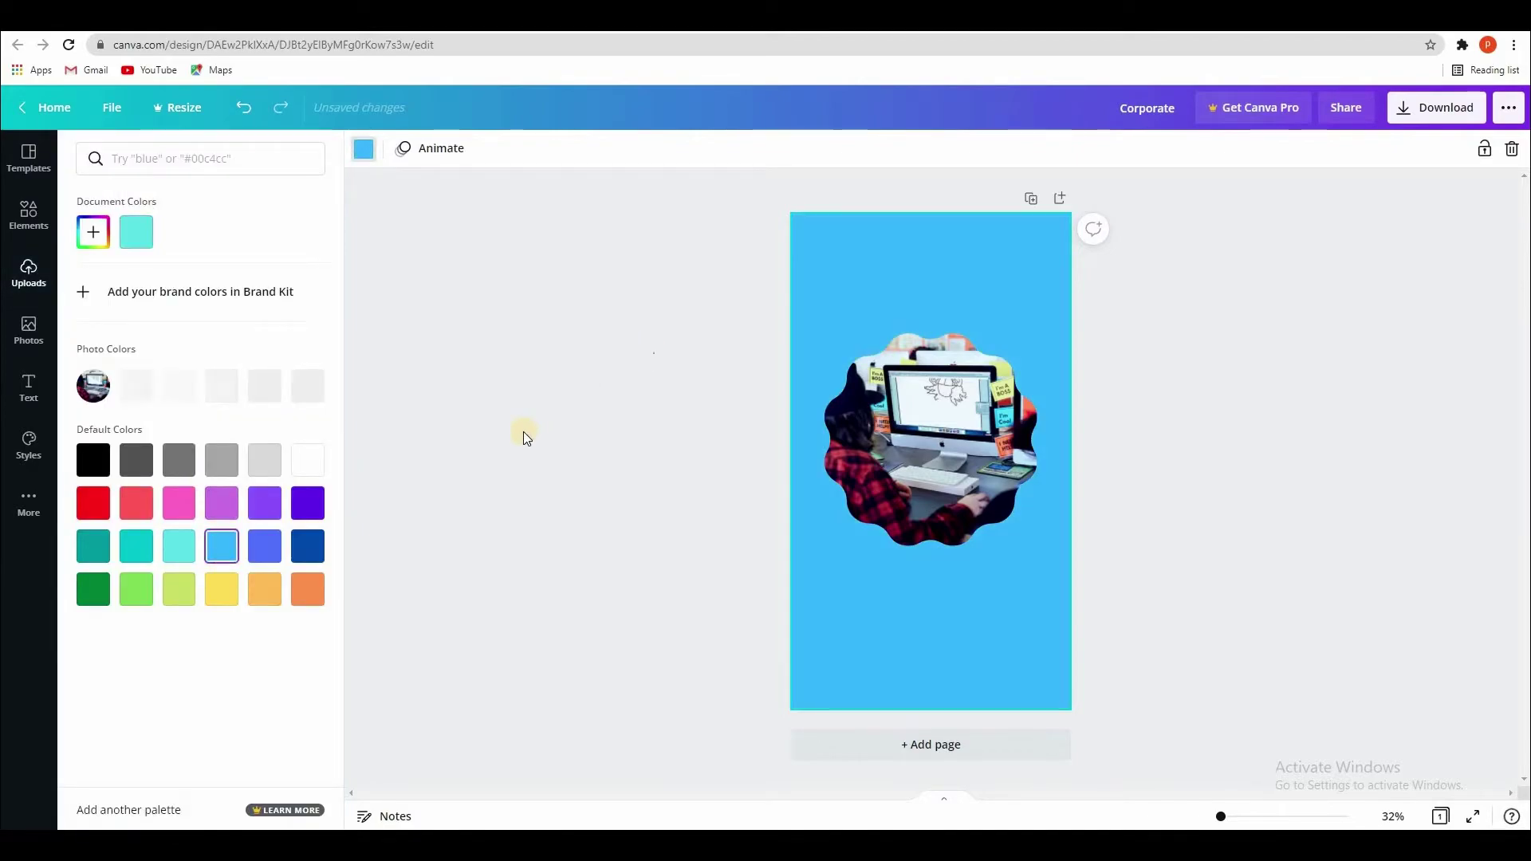
{"action": "left_click", "coordinate": [653, 352]}
{"action": "left_click", "coordinate": [28, 390]}
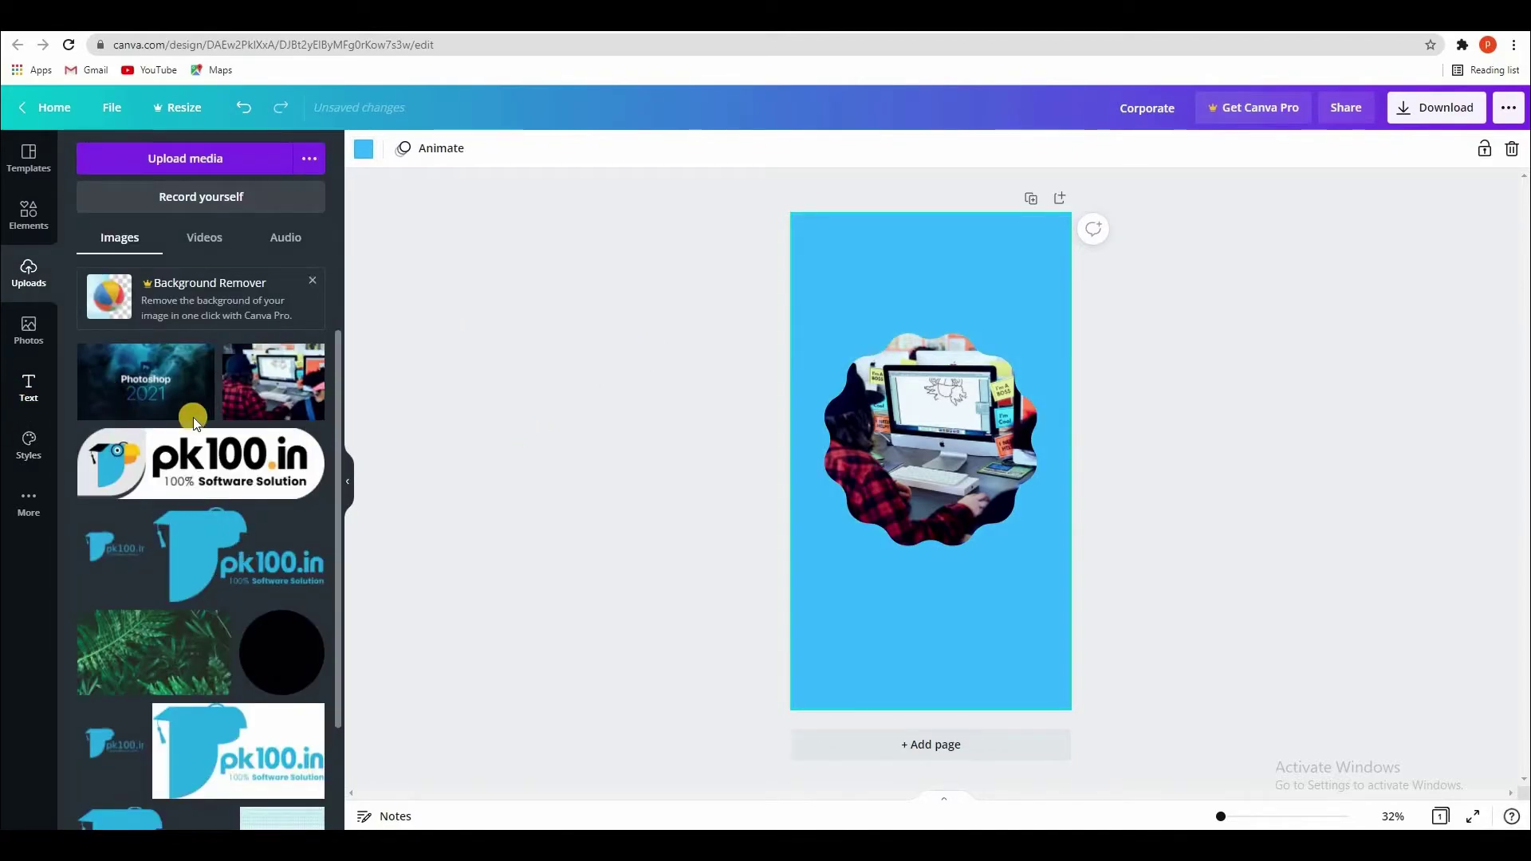
{"action": "left_click", "coordinate": [28, 387]}
Add the 'welcome little one!' text combination and delete the extra 'cold, smooth & tasty' and heading texts.
{"action": "left_click", "coordinate": [178, 243]}
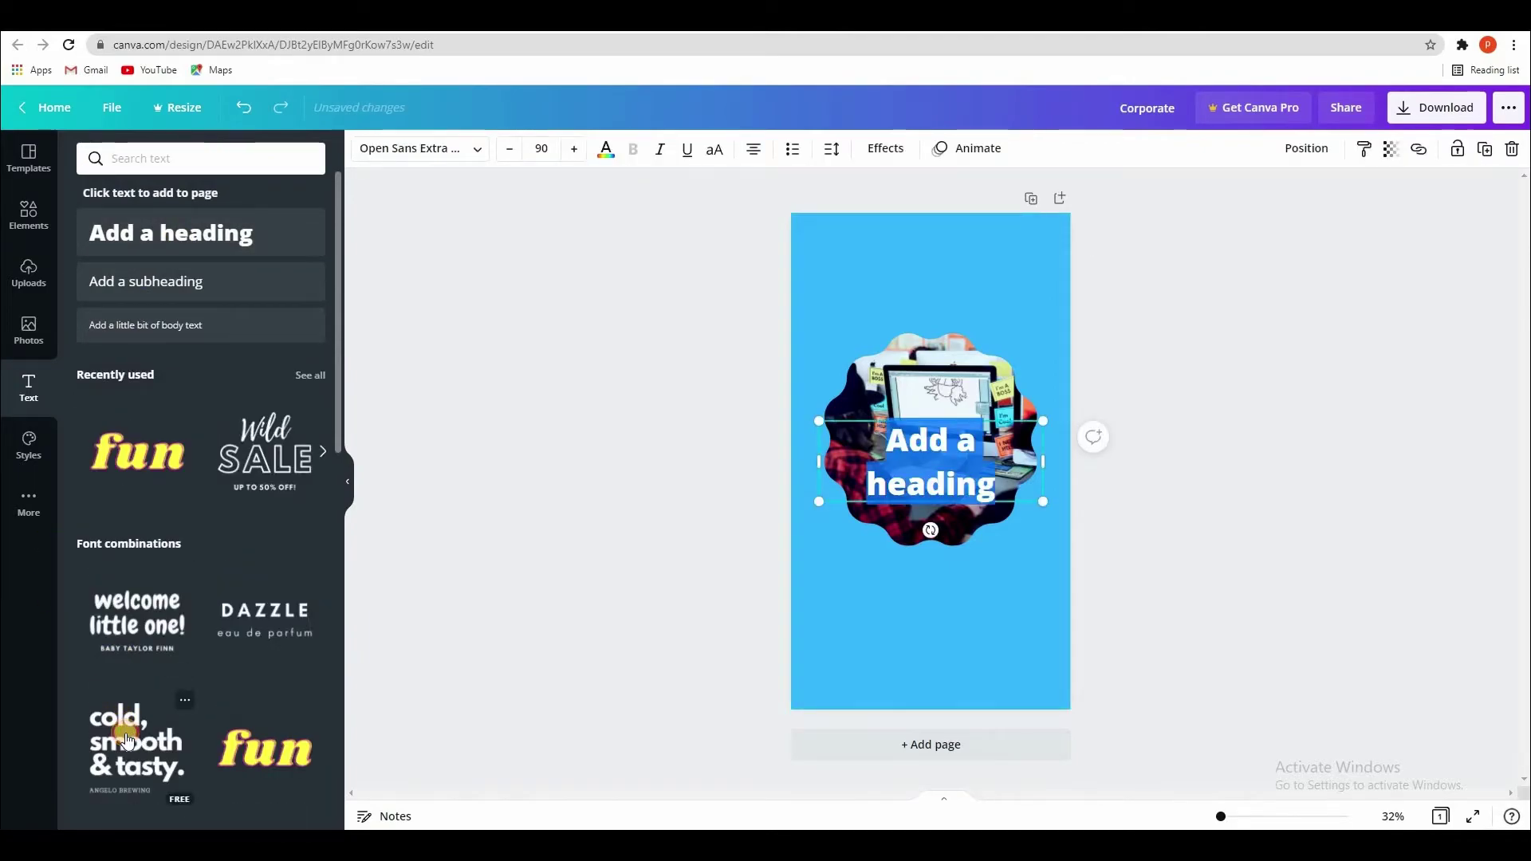
{"action": "left_click", "coordinate": [130, 740]}
{"action": "left_click", "coordinate": [137, 618]}
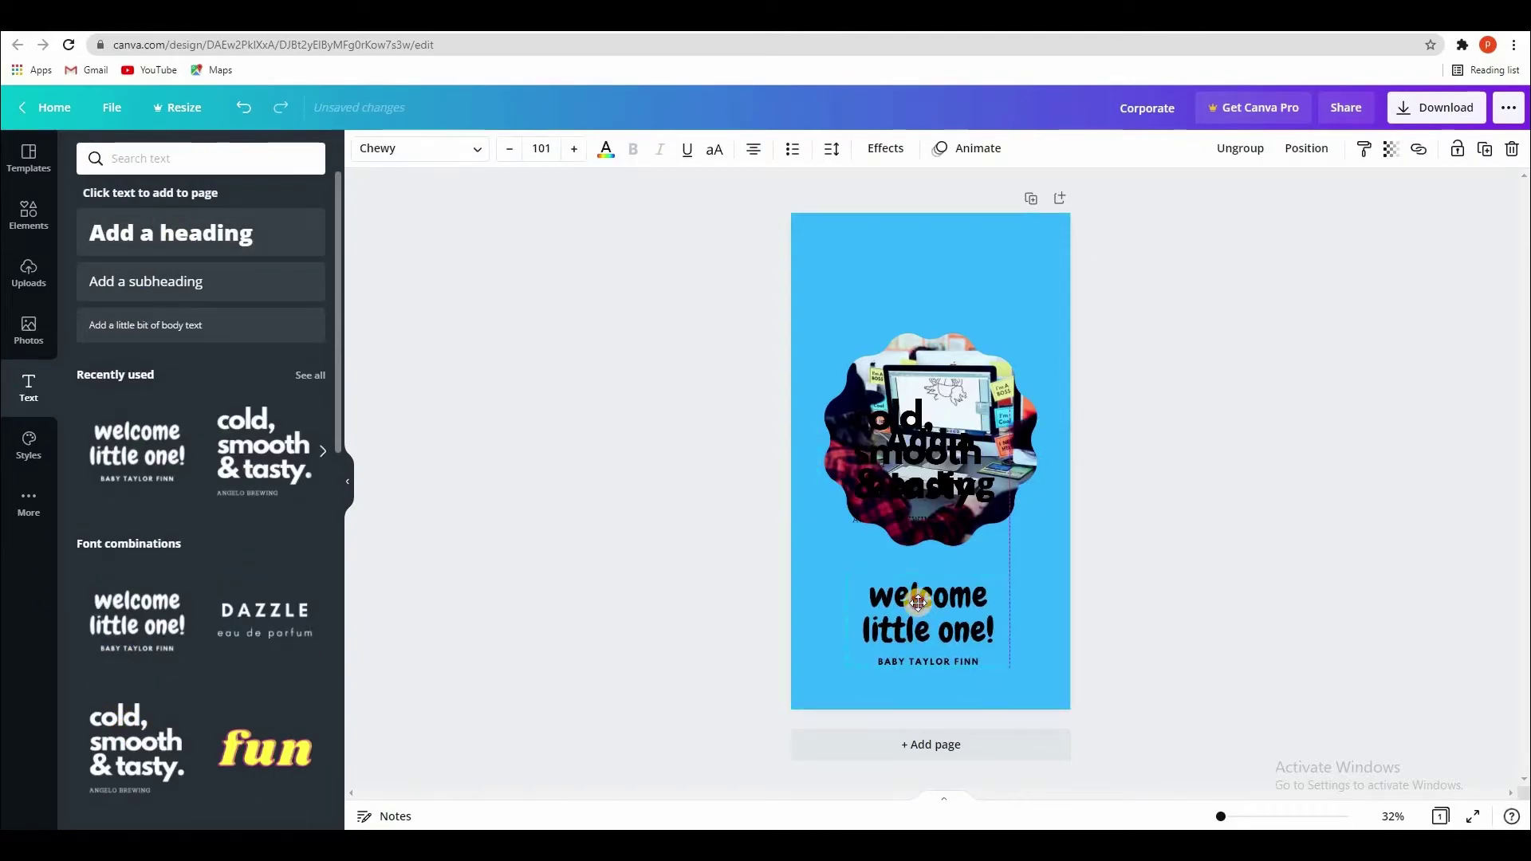
{"action": "left_click", "coordinate": [930, 447]}
{"action": "key", "text": "Delete"}
{"action": "left_click", "coordinate": [921, 443]}
{"action": "key", "text": "Delete"}
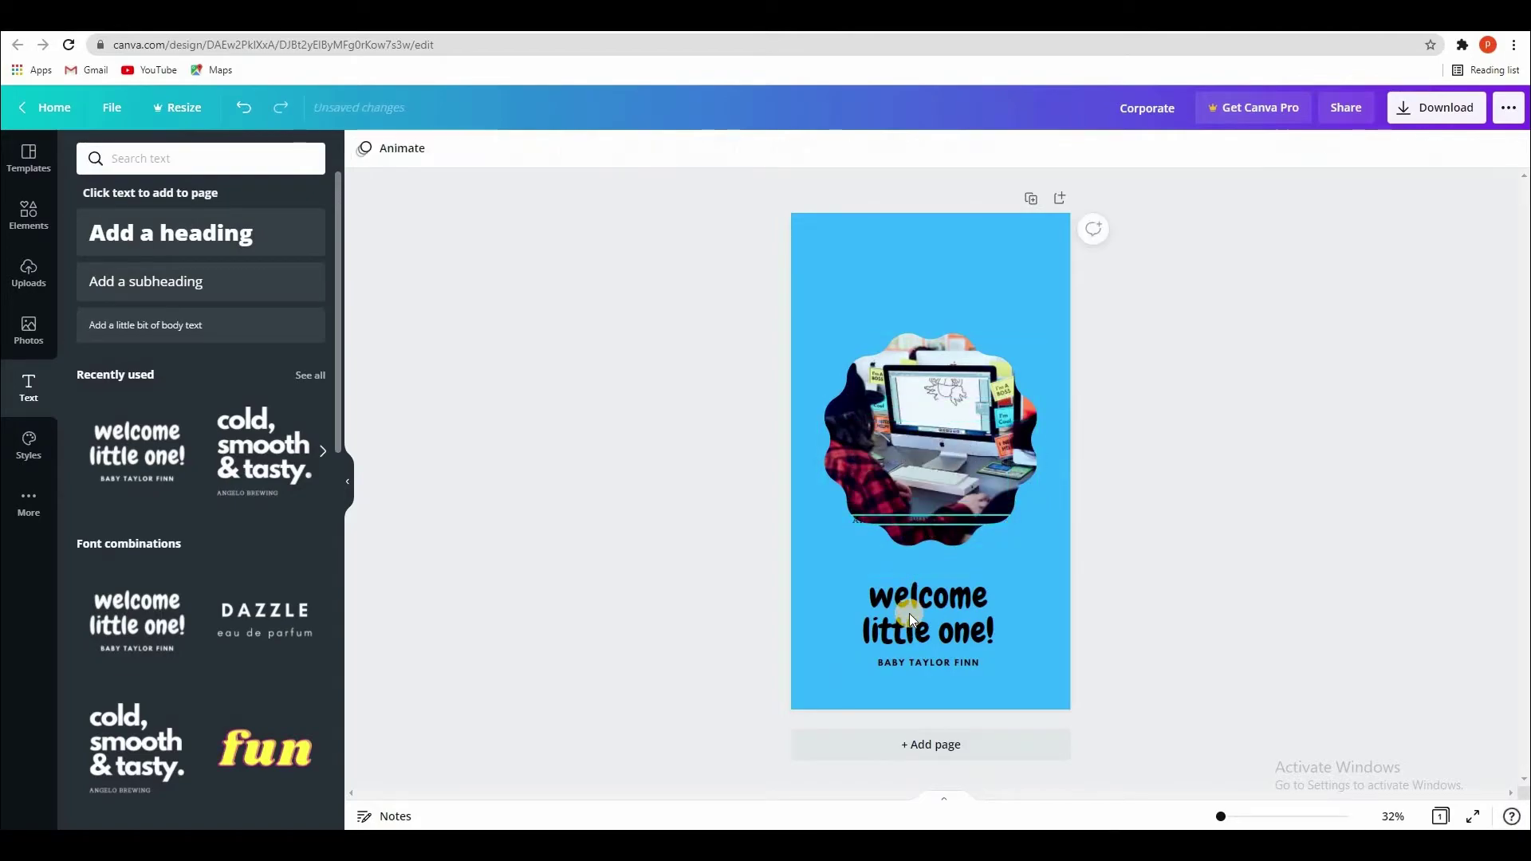
Replace 'little one!' with 'pk100 in hindi' and select the BABY TAYLOR FINN subtitle for retyping.
{"action": "double_click", "coordinate": [932, 630]}
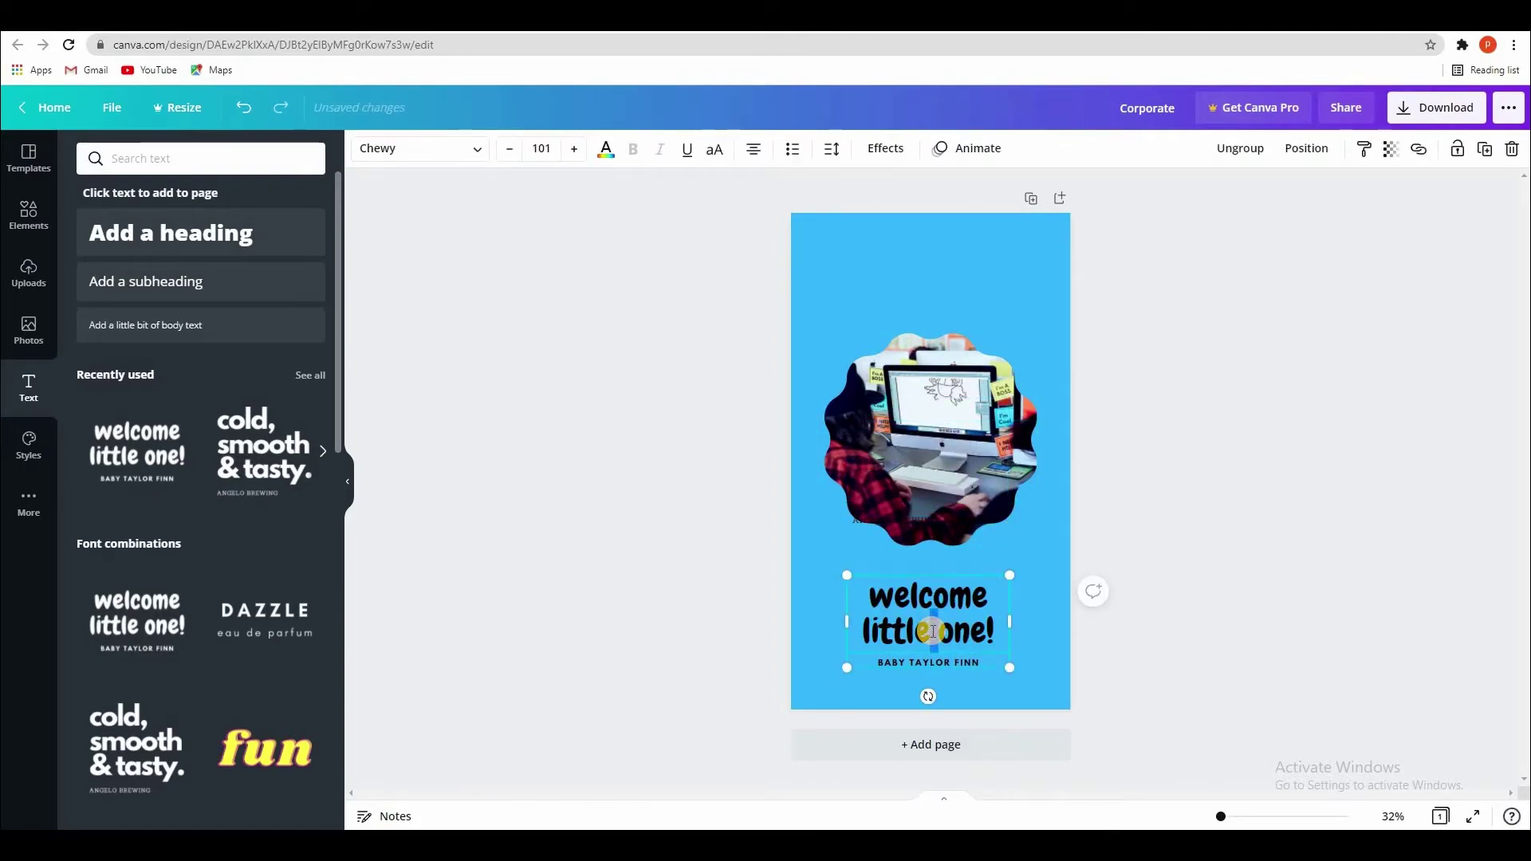
{"action": "triple_click", "coordinate": [932, 630]}
{"action": "type", "text": "p"}
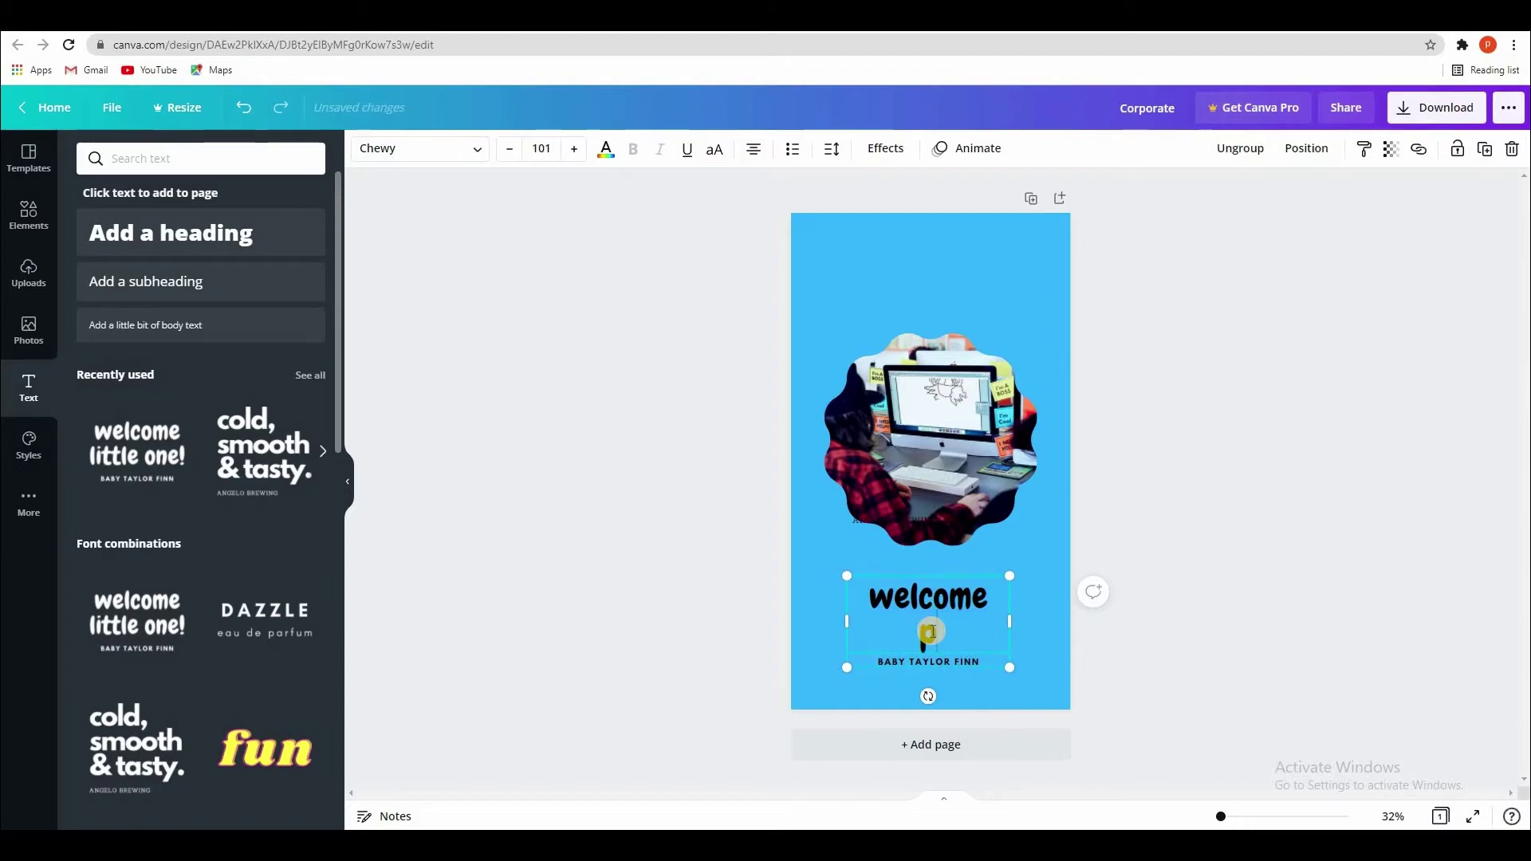
{"action": "type", "text": "klOO"}
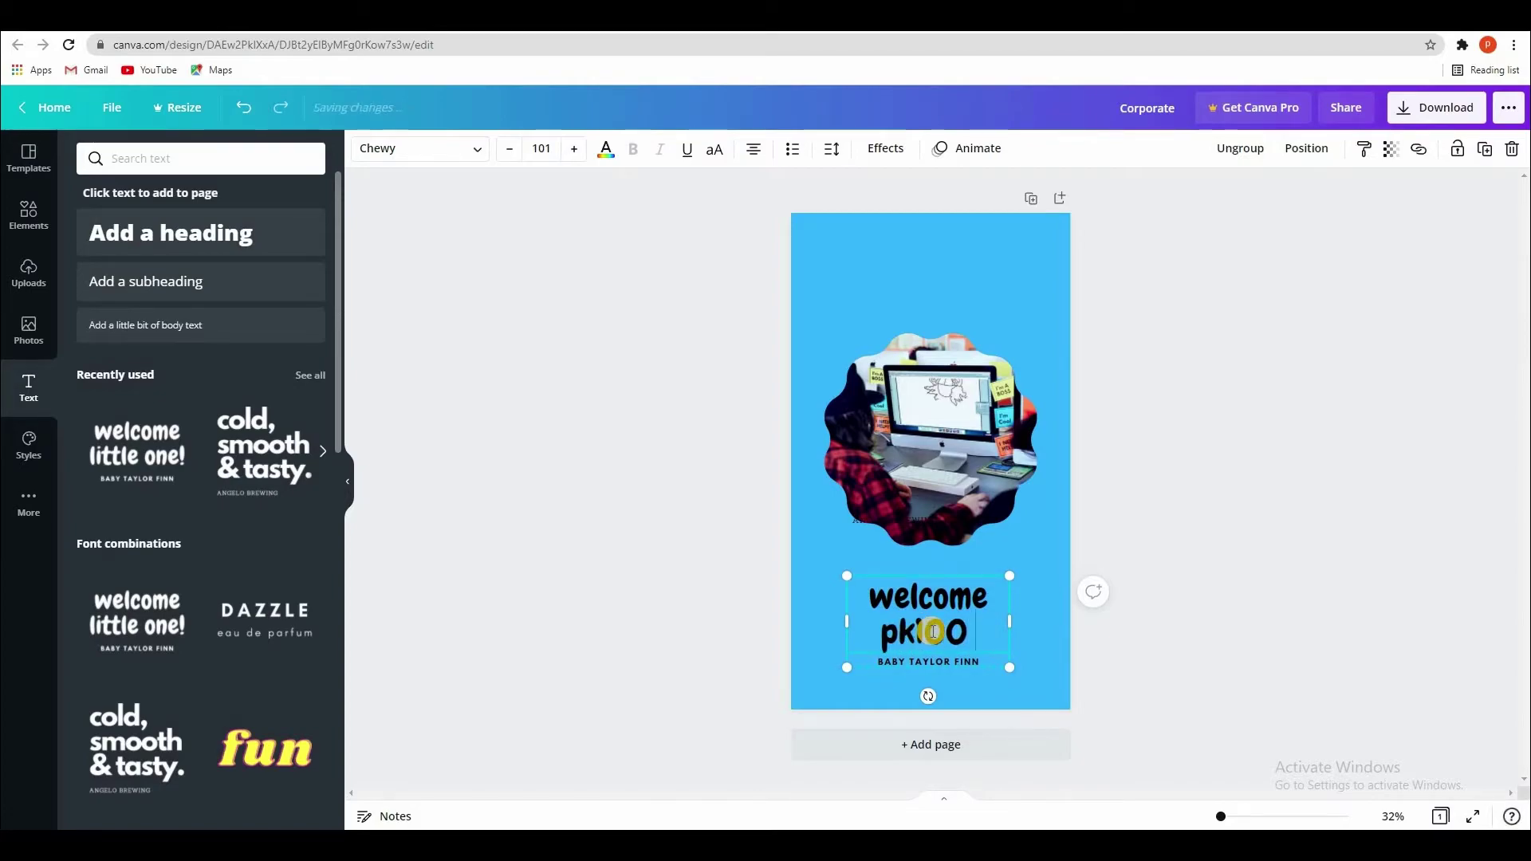
{"action": "type", "text": " in hindi"}
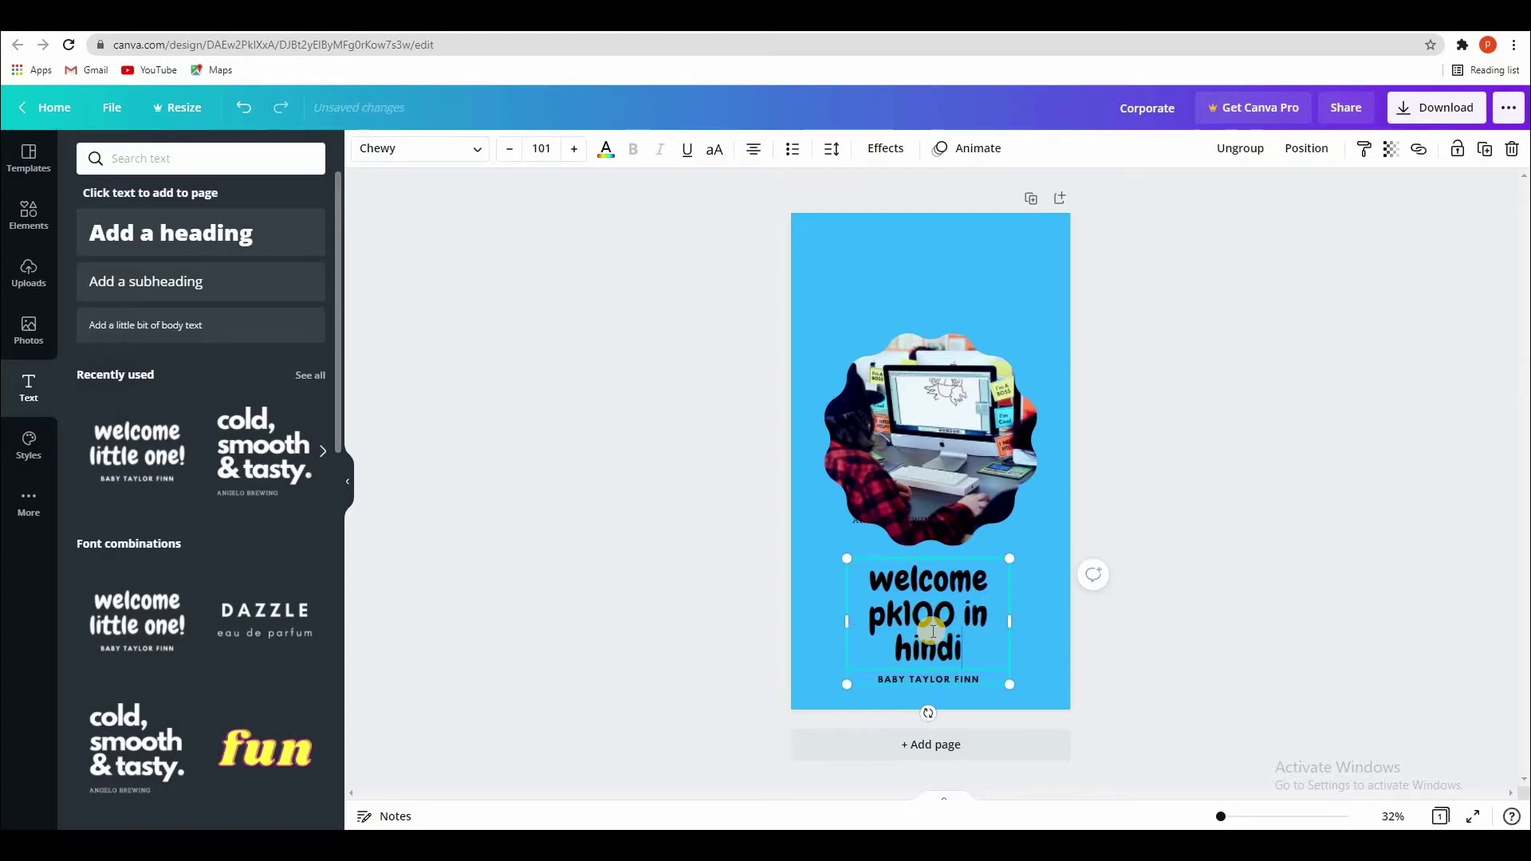
{"action": "triple_click", "coordinate": [941, 680]}
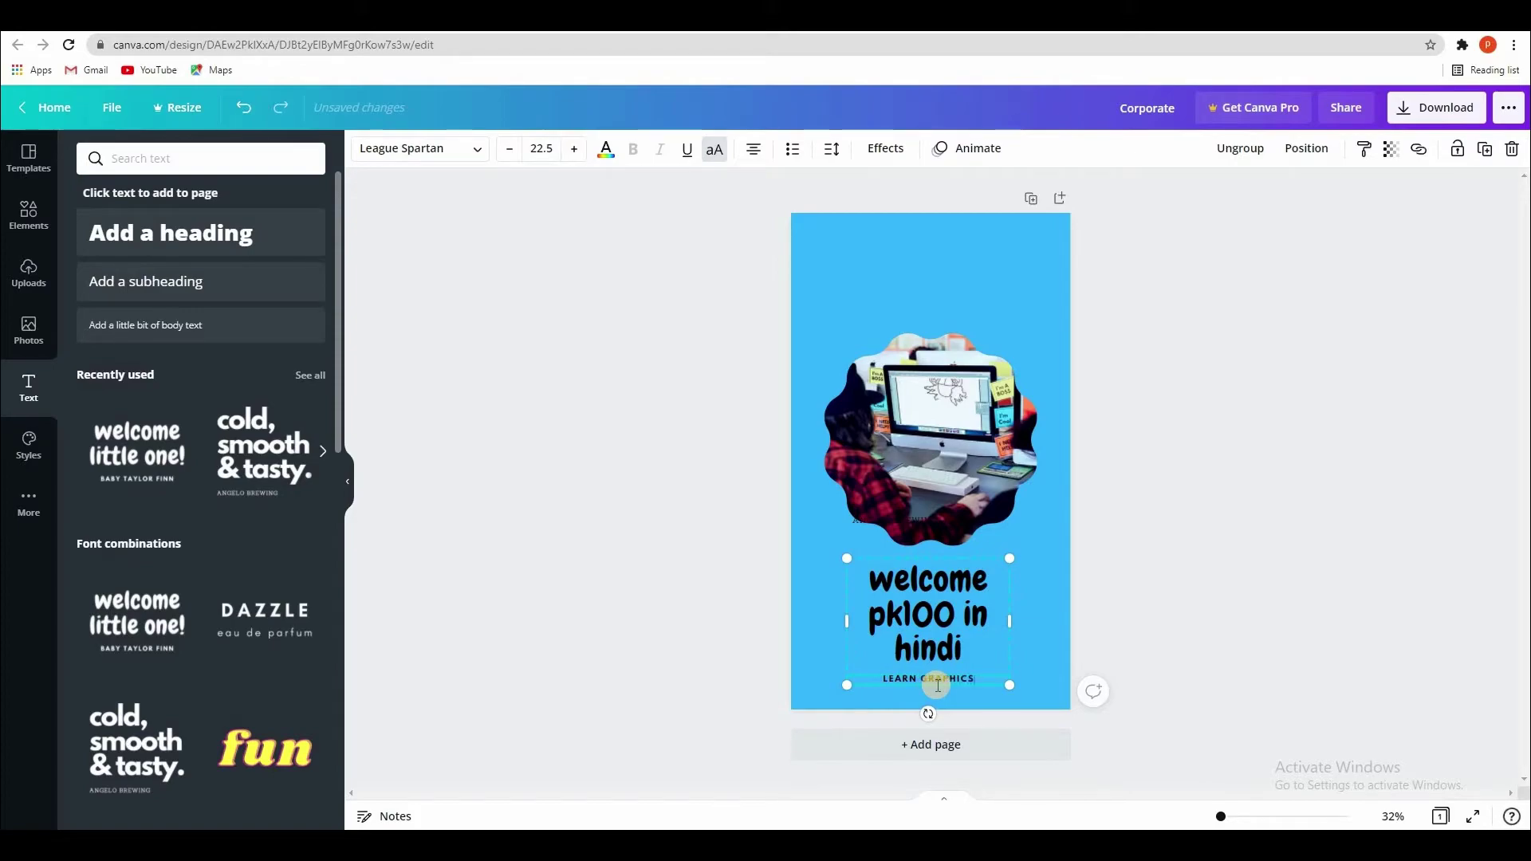
Add a square shape, move it to the page top, and widen and centre it across the page.
{"action": "left_click", "coordinate": [660, 450]}
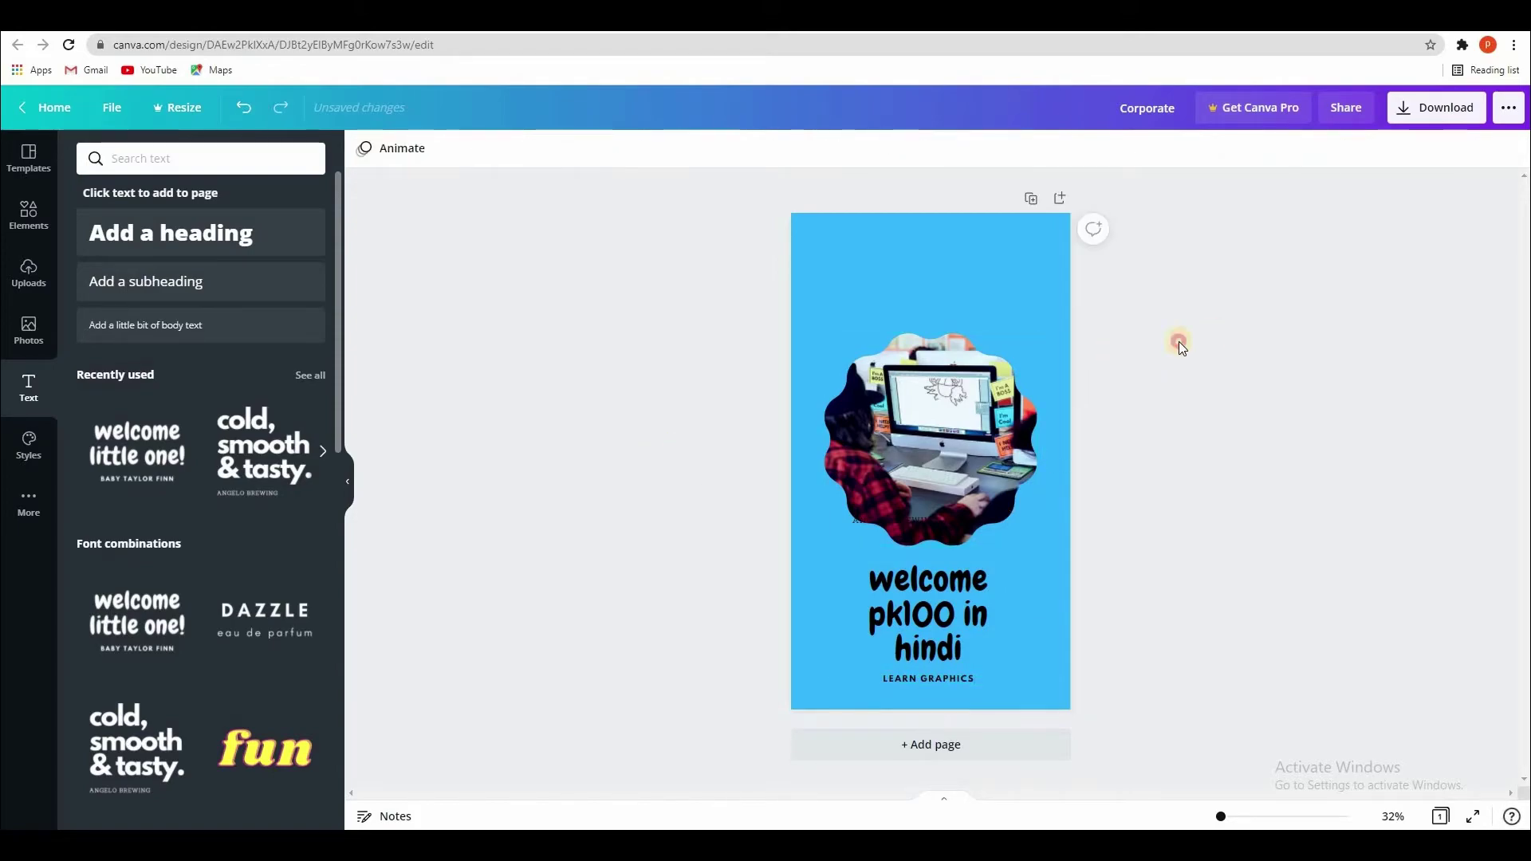
{"action": "left_click", "coordinate": [24, 213]}
{"action": "scroll", "coordinate": [169, 598], "scroll_direction": "down", "scroll_amount": 5}
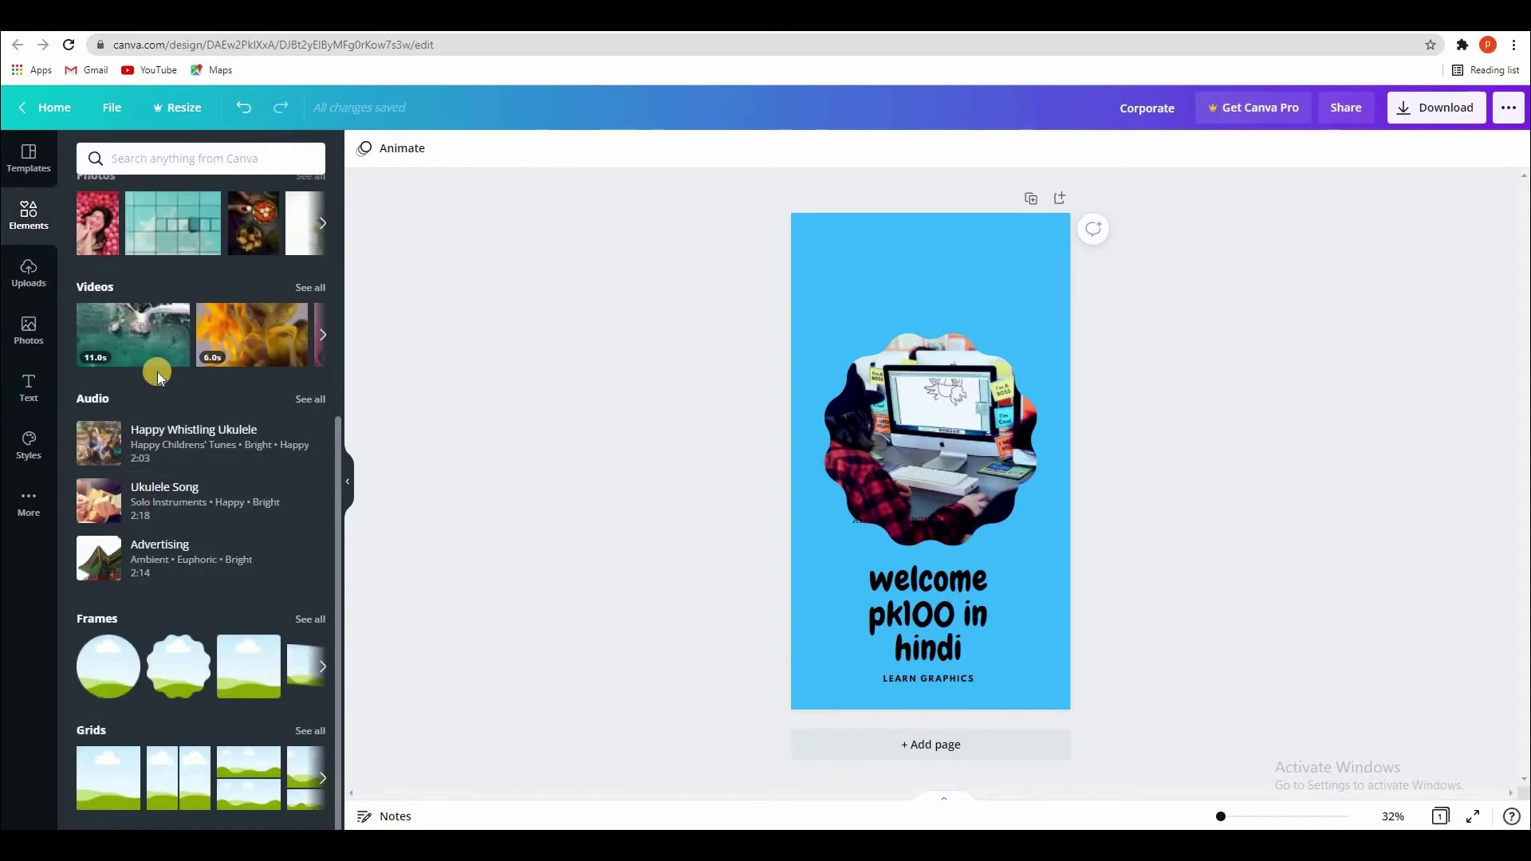
{"action": "scroll", "coordinate": [156, 371], "scroll_direction": "up", "scroll_amount": 3}
{"action": "scroll", "coordinate": [142, 366], "scroll_direction": "up", "scroll_amount": 2}
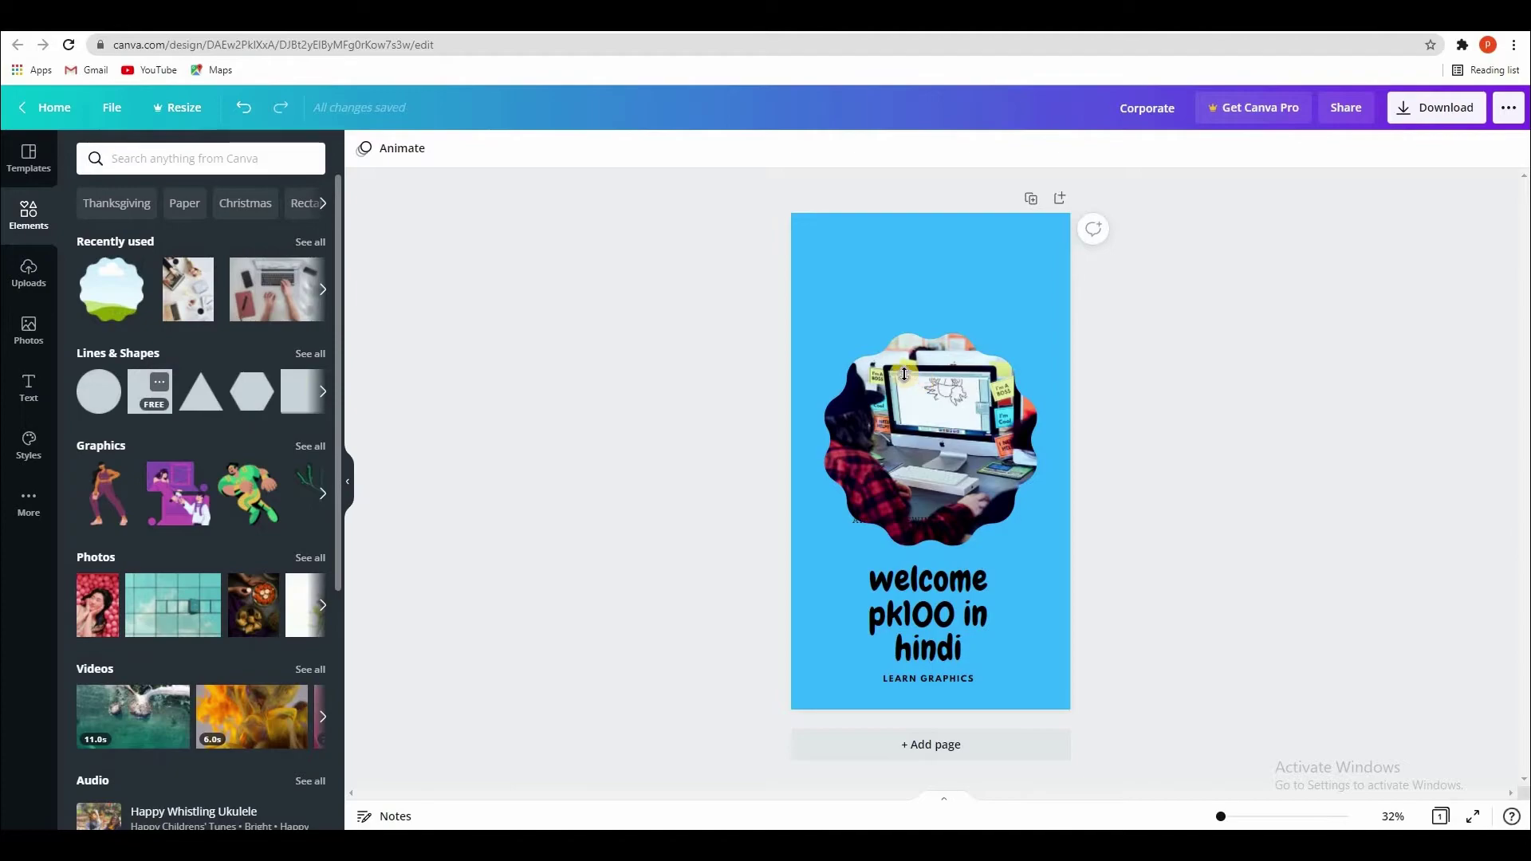
{"action": "left_click", "coordinate": [156, 391]}
{"action": "left_click_drag", "start_coordinate": [935, 449], "coordinate": [845, 221]}
{"action": "left_click_drag", "start_coordinate": [937, 259], "coordinate": [1132, 256]}
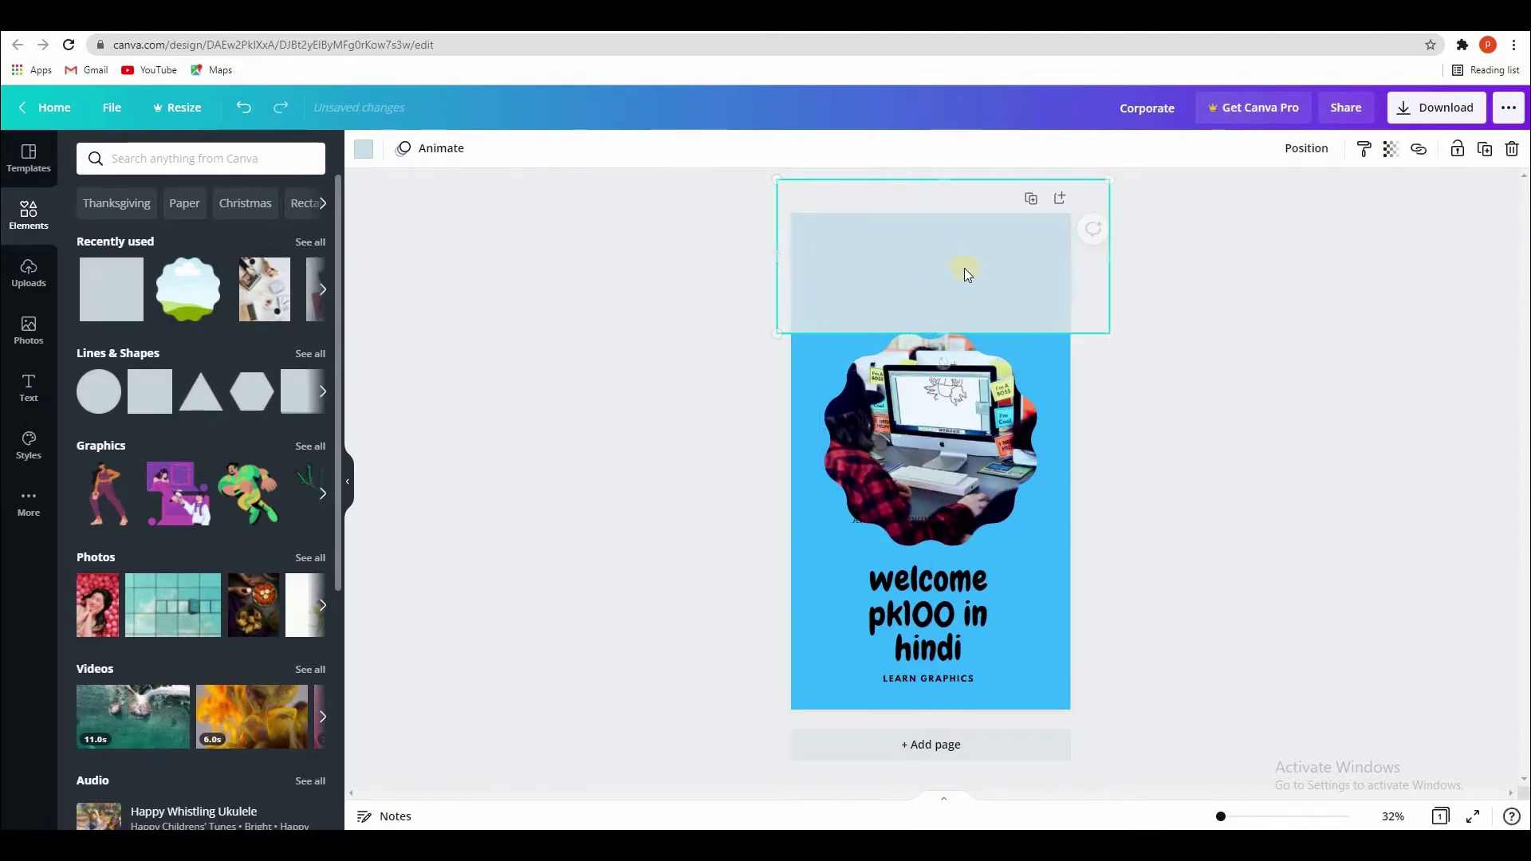
{"action": "left_click_drag", "start_coordinate": [911, 278], "coordinate": [889, 278]}
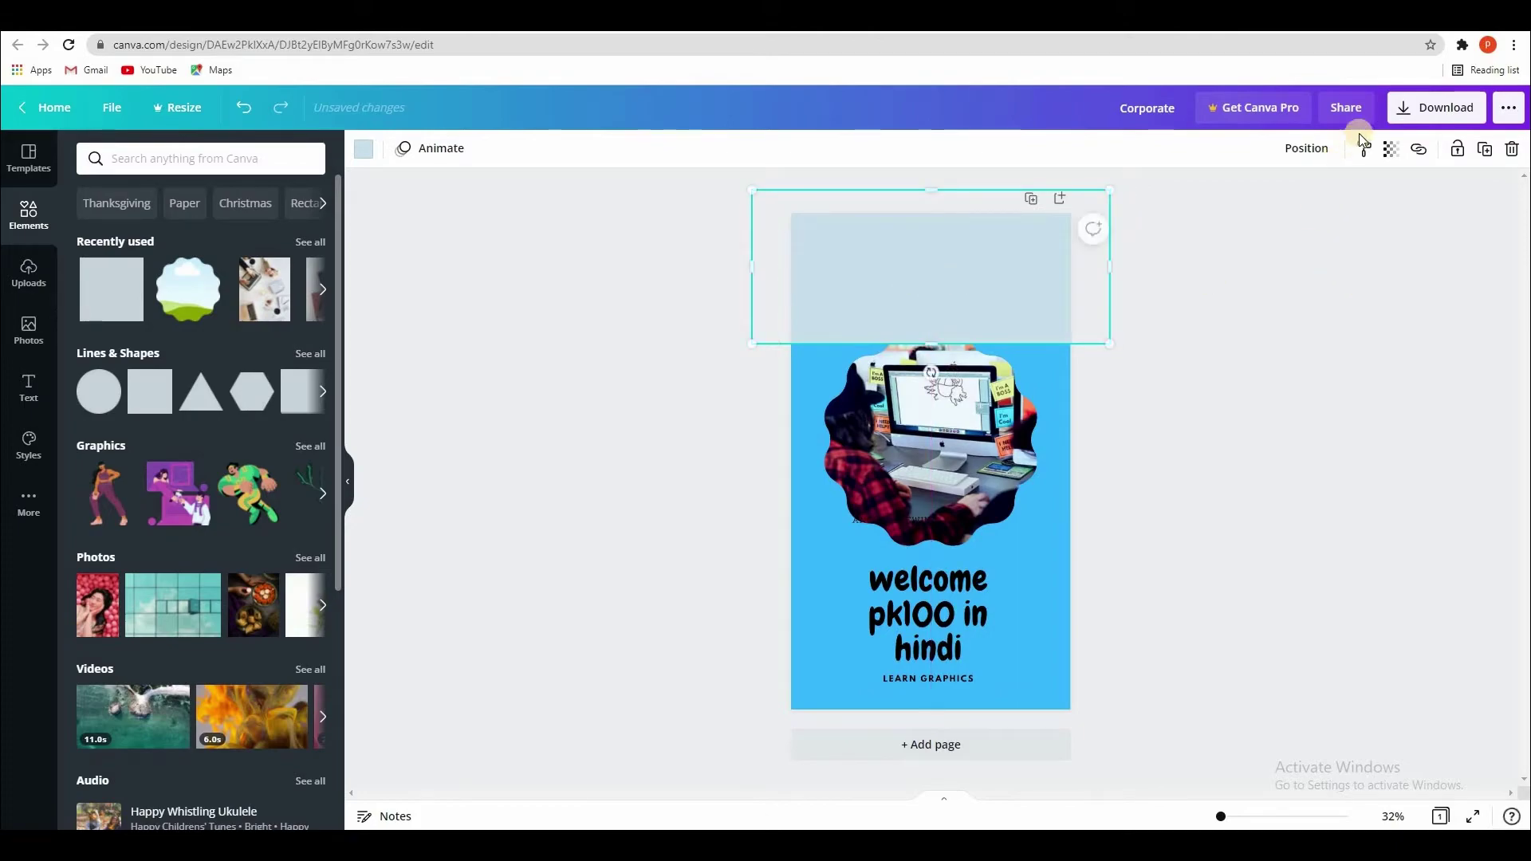
Send the rectangle one layer backward and stretch it down to the photo's middle.
{"action": "left_click", "coordinate": [1320, 150]}
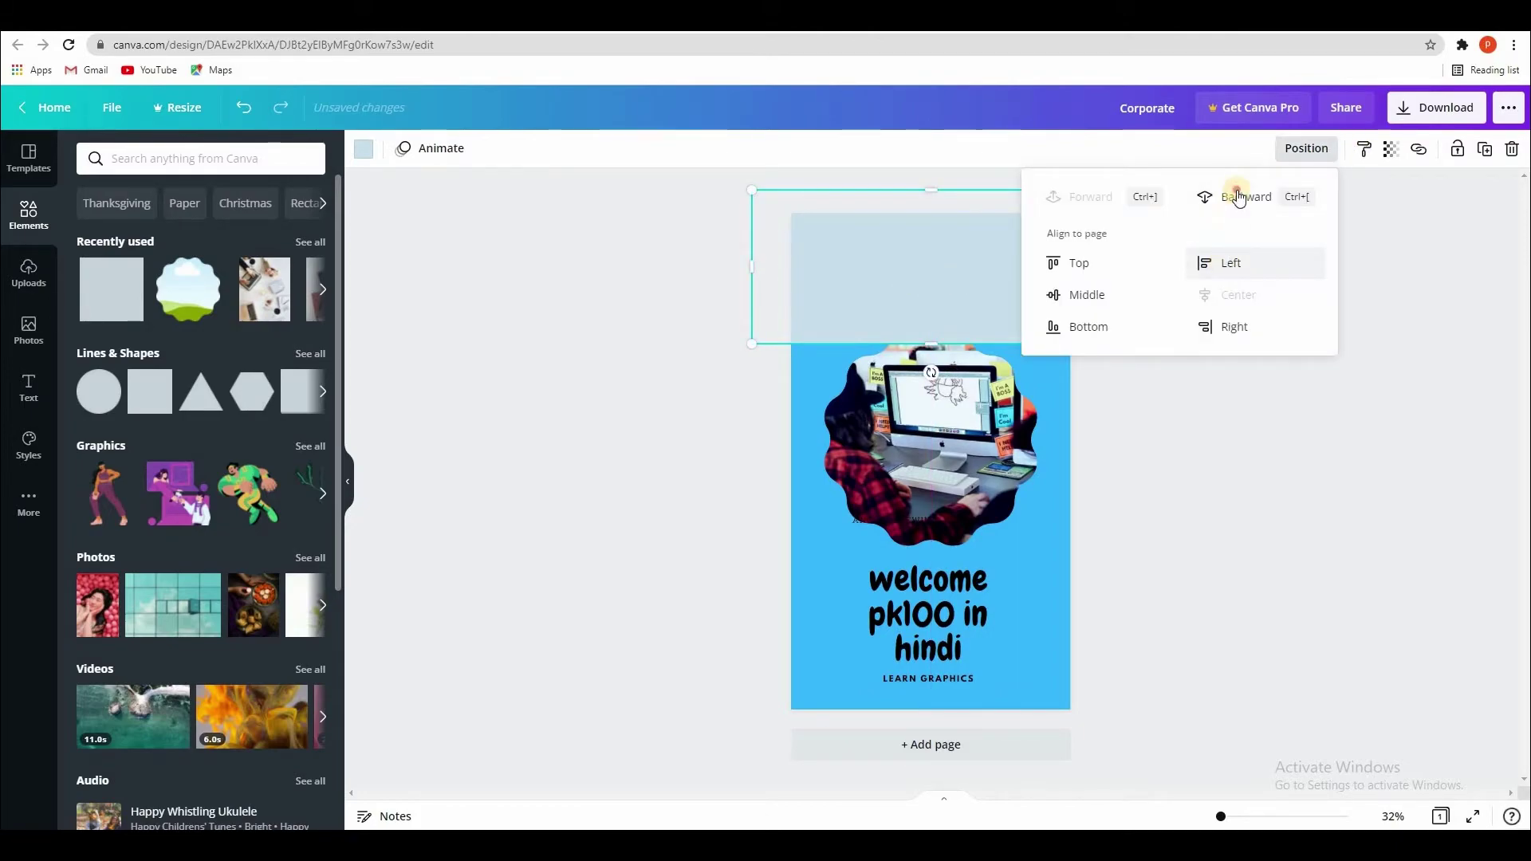
{"action": "left_click", "coordinate": [1237, 197]}
{"action": "left_click", "coordinate": [1010, 289]}
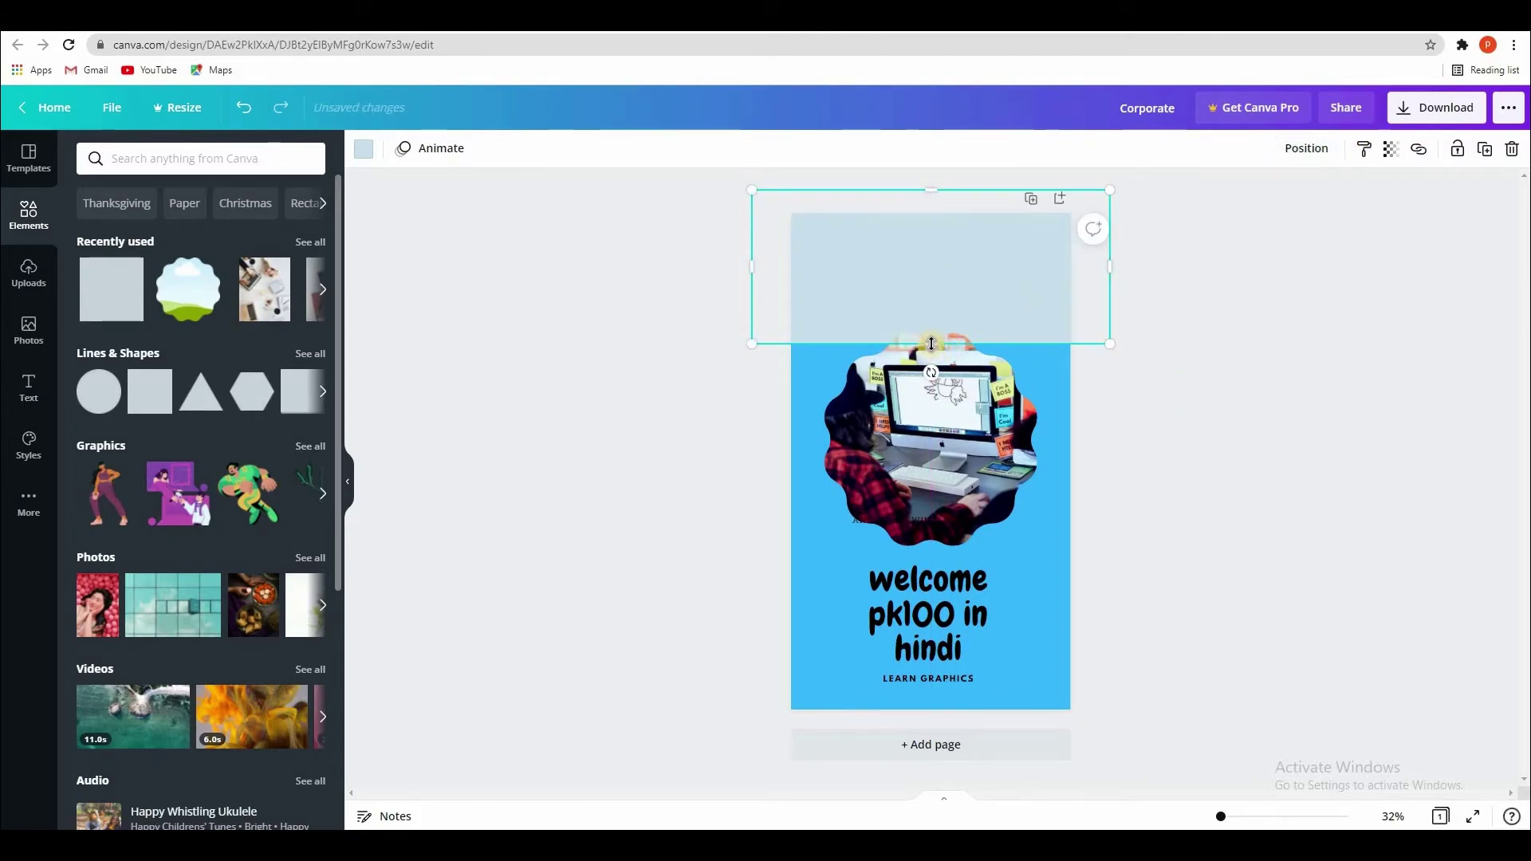
{"action": "left_click_drag", "start_coordinate": [924, 425], "coordinate": [979, 411]}
Make the top rectangle white.
{"action": "left_click", "coordinate": [366, 150]}
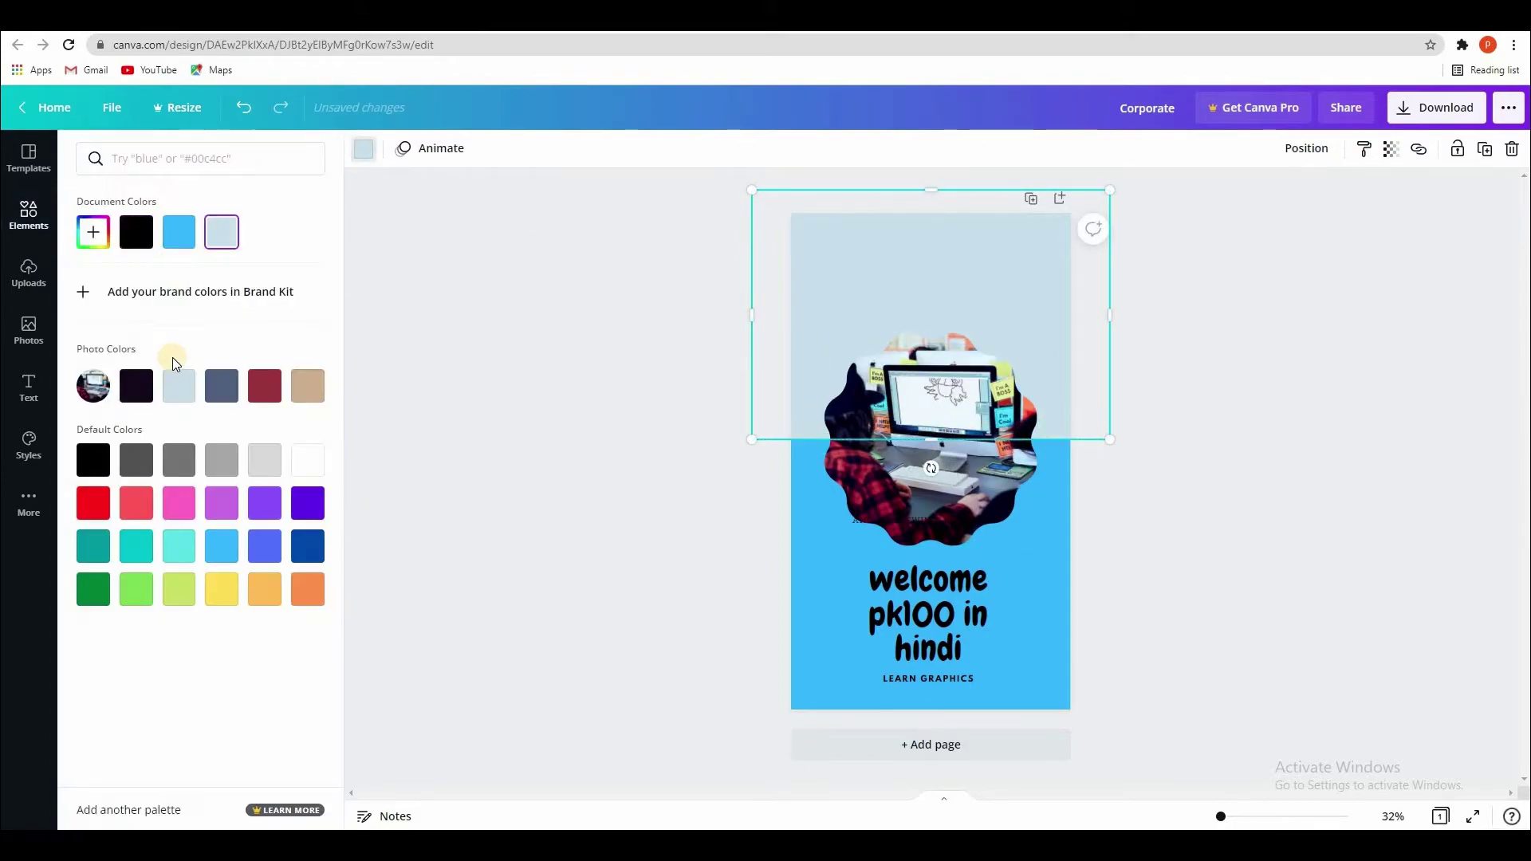
{"action": "key", "text": "ctrl+z"}
{"action": "left_click", "coordinate": [1224, 501]}
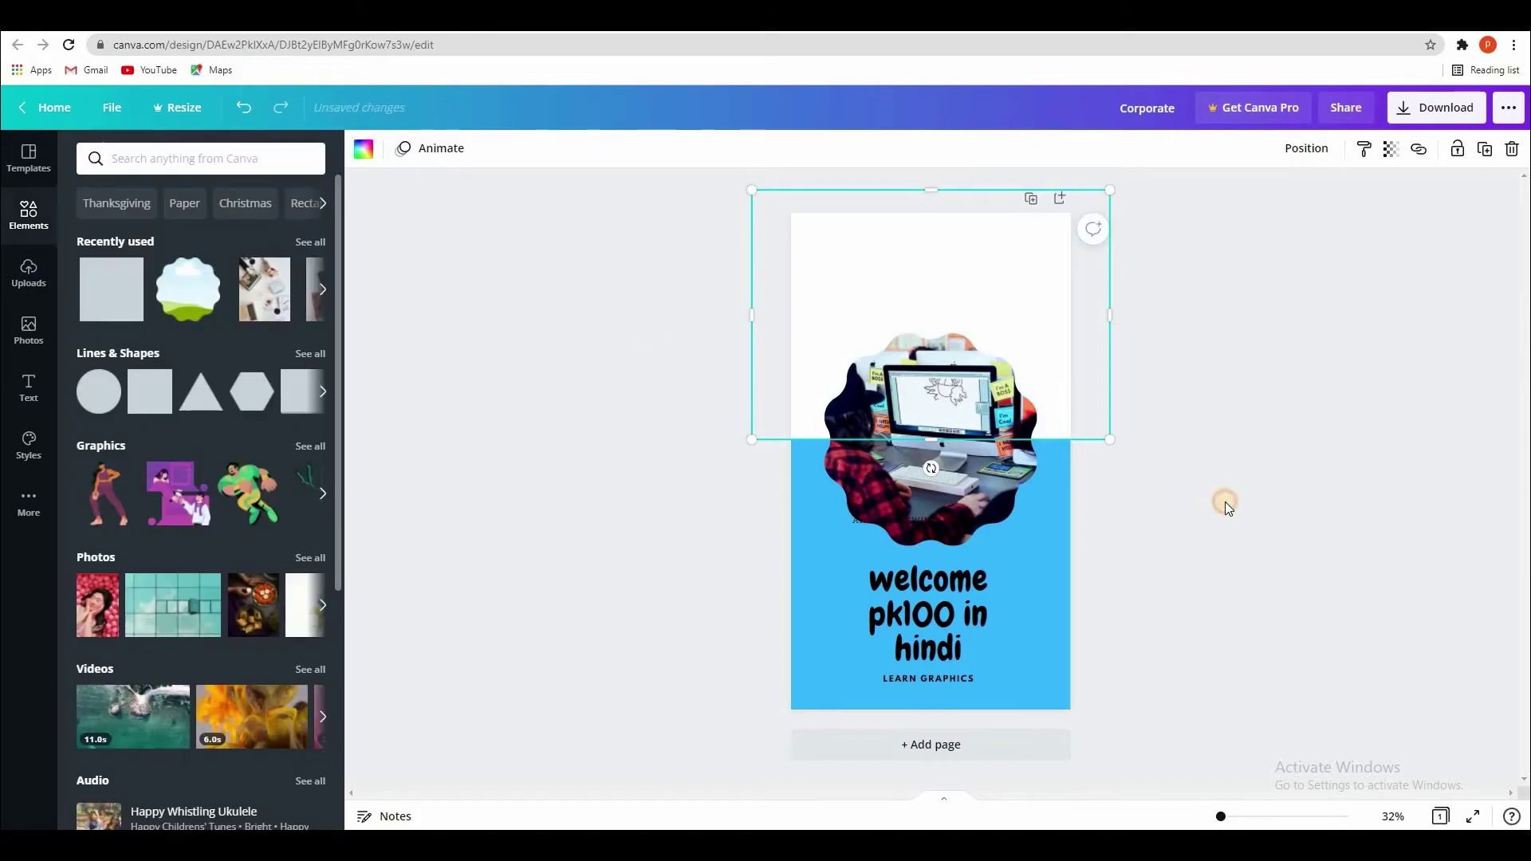
Animate the wavy-framed photo with Rise and the welcome text with Bounce.
{"action": "left_click", "coordinate": [888, 391]}
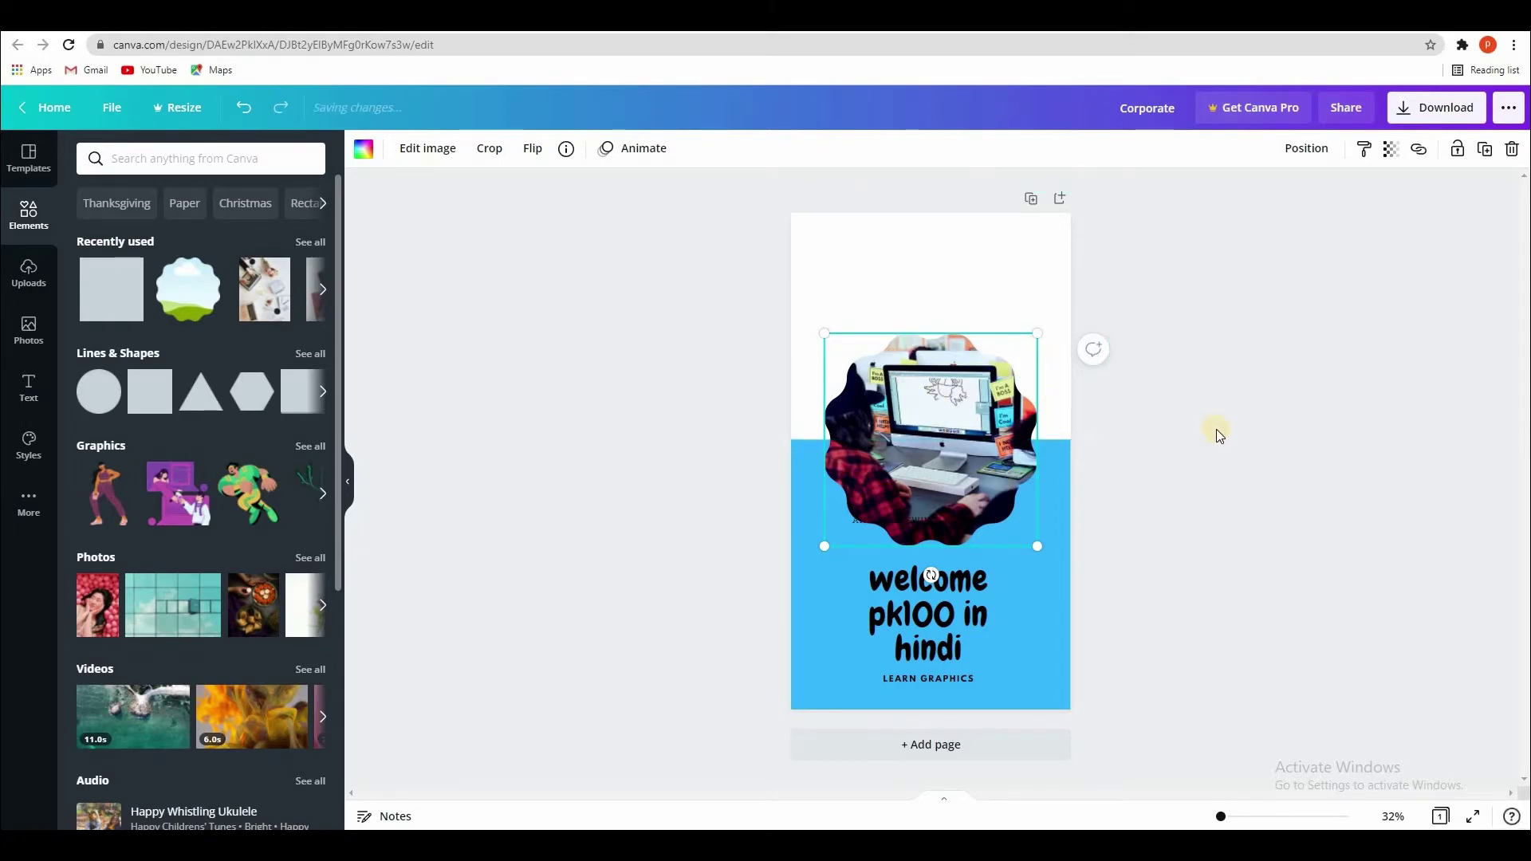
{"action": "left_click", "coordinate": [630, 148]}
{"action": "left_click", "coordinate": [194, 224]}
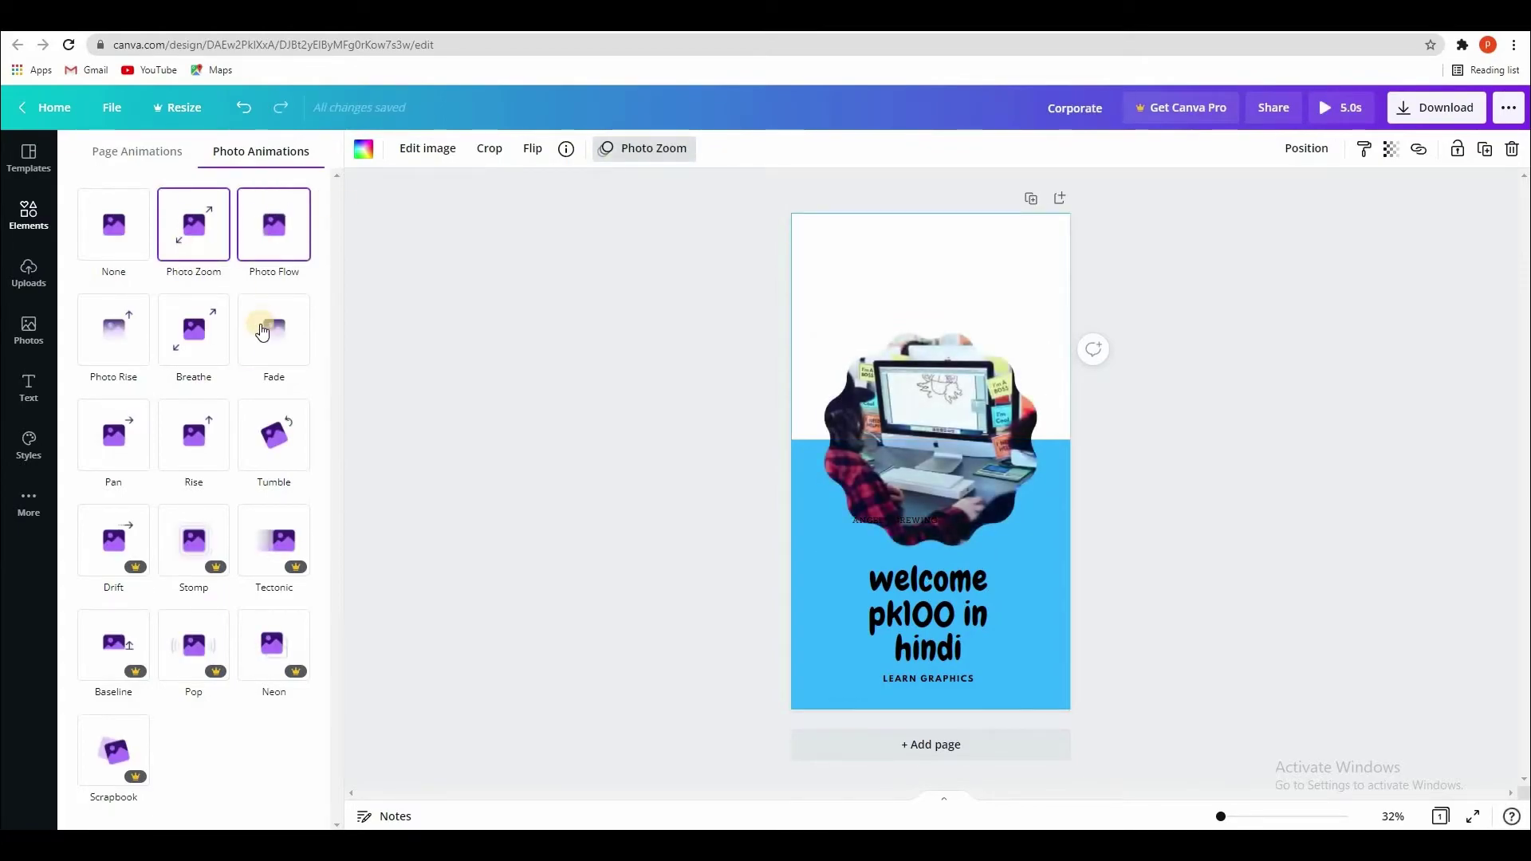
{"action": "left_click", "coordinate": [194, 434]}
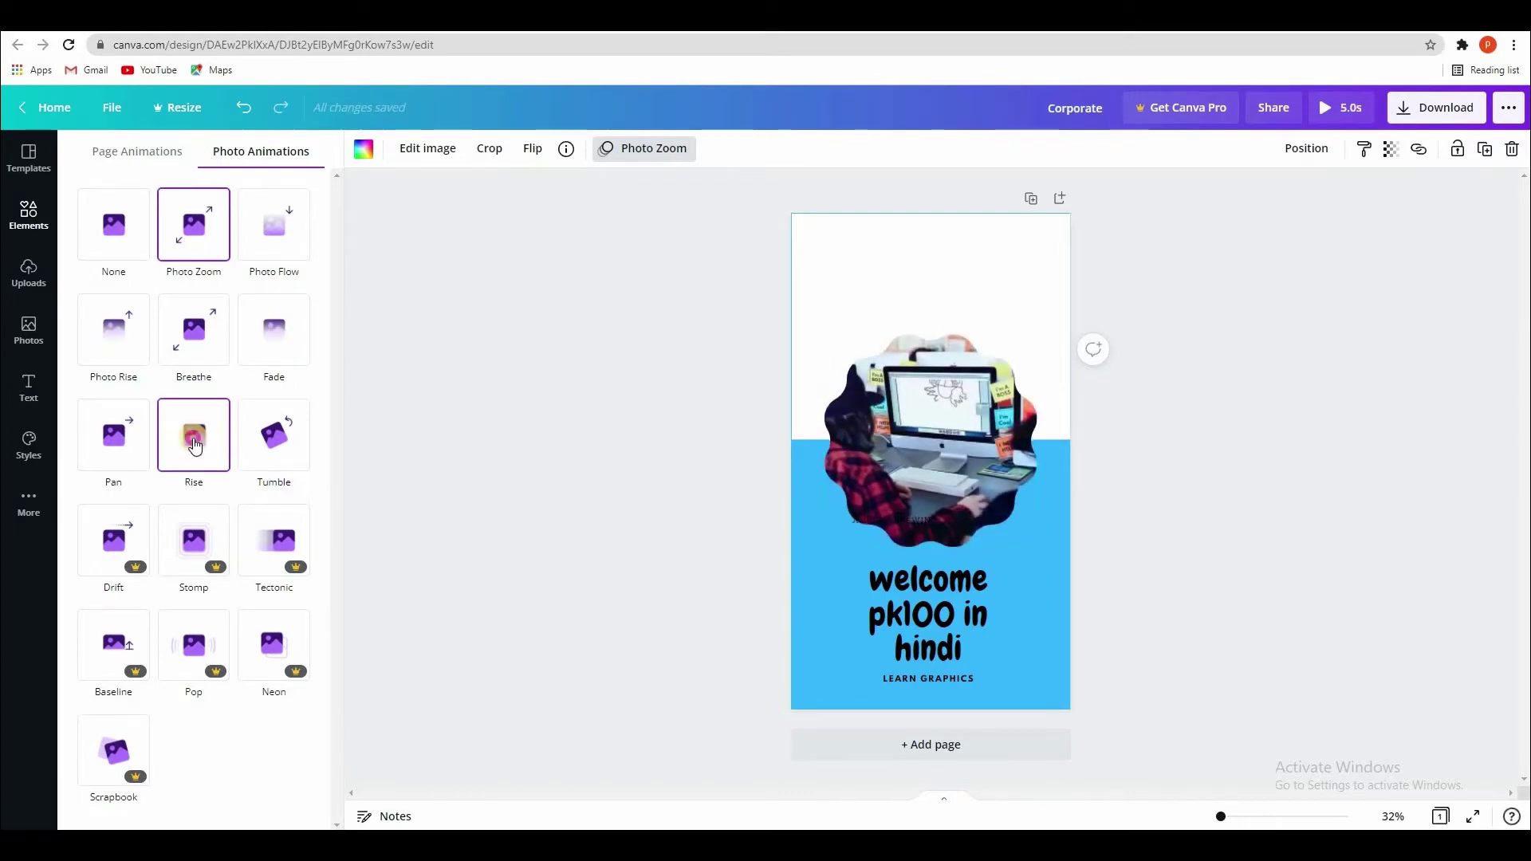
{"action": "left_click", "coordinate": [917, 633]}
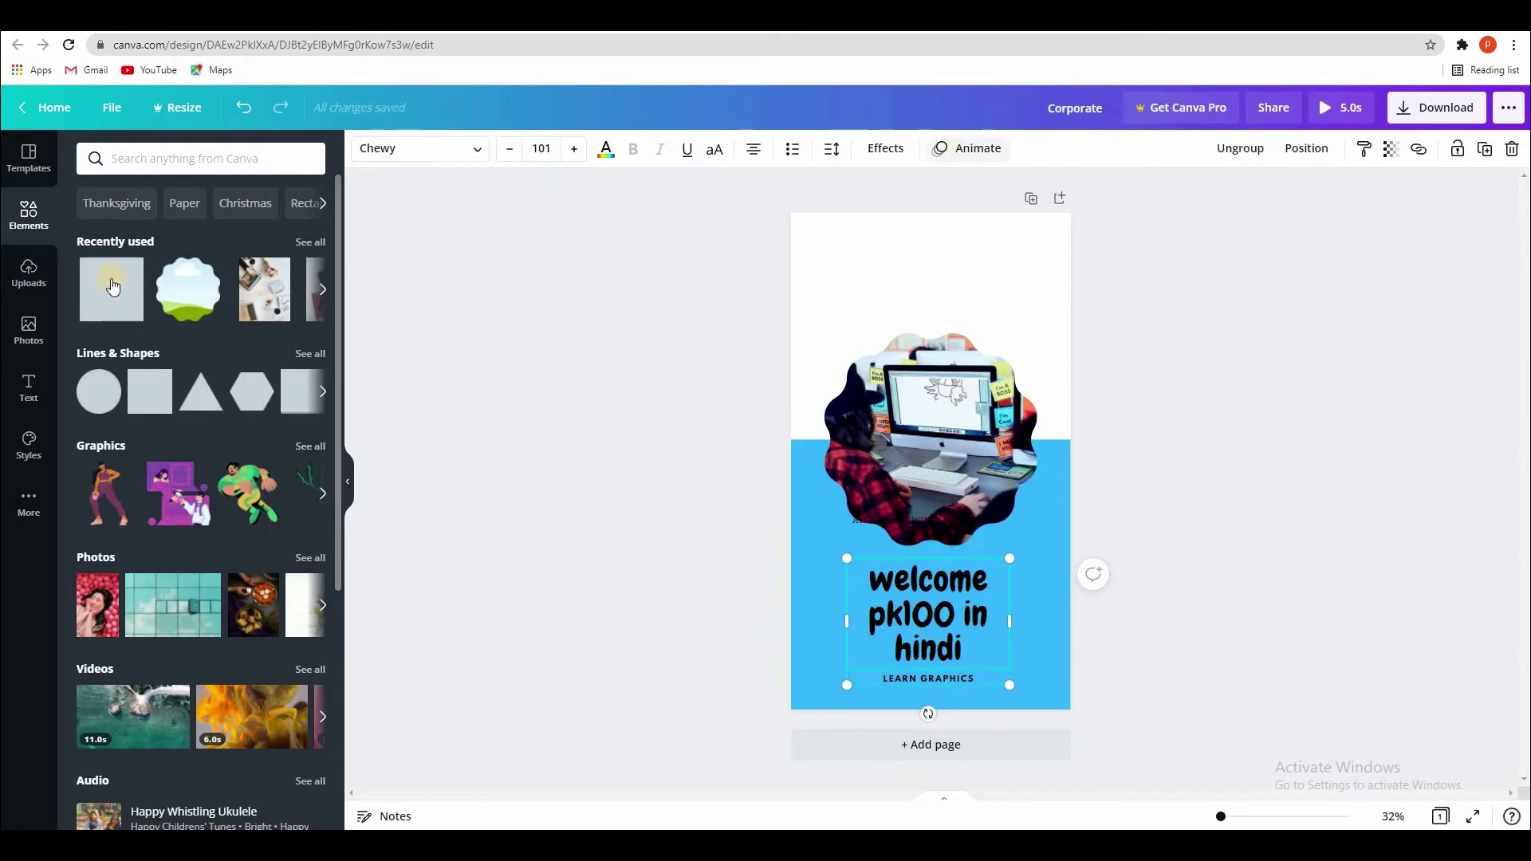
{"action": "left_click", "coordinate": [204, 336]}
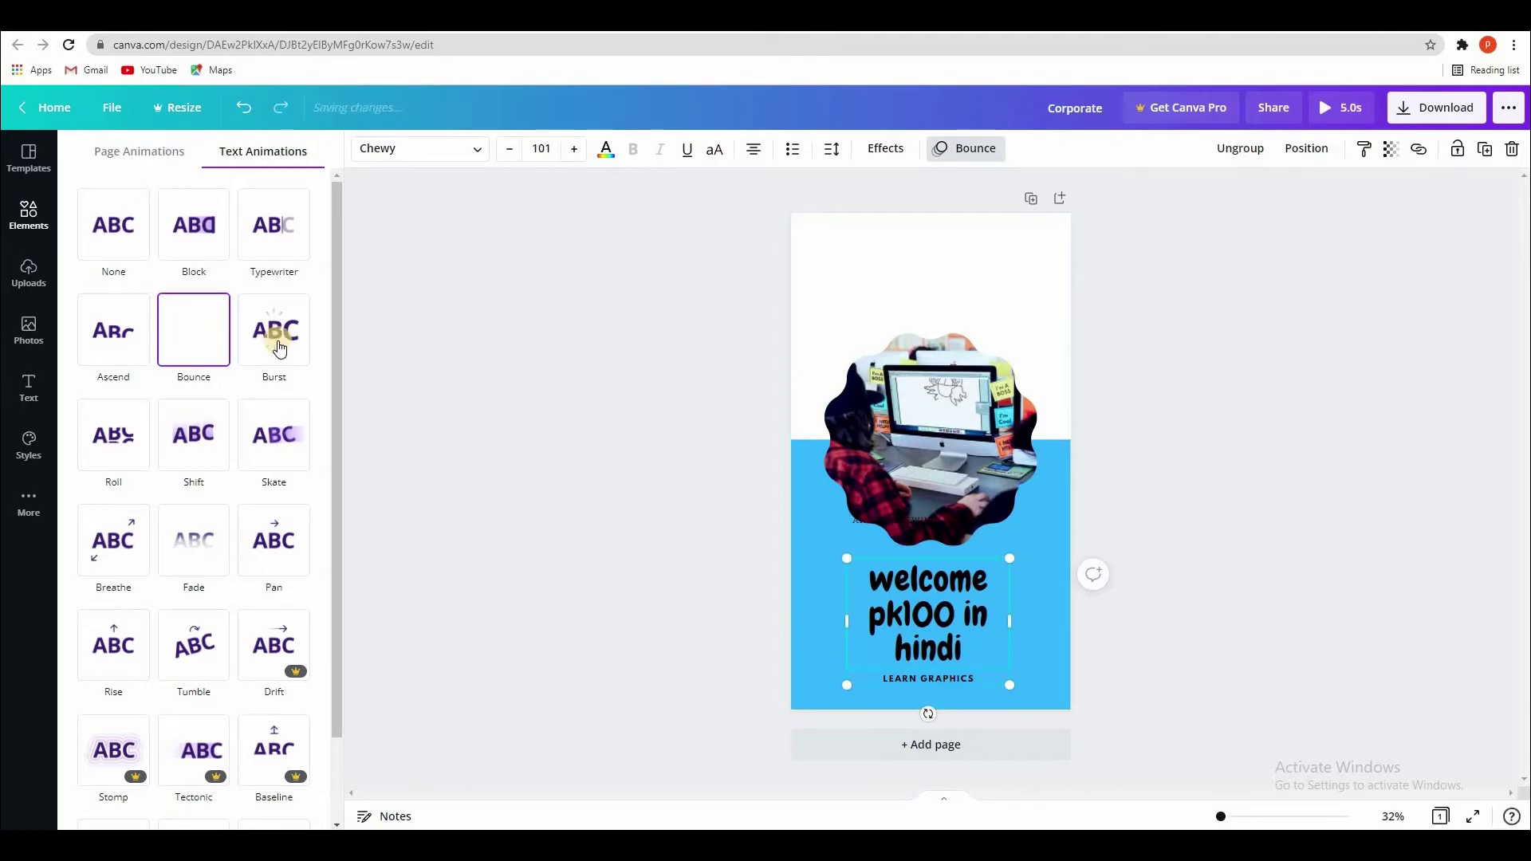
Give the white top rectangle the Breathe animation.
{"action": "left_click", "coordinate": [987, 269]}
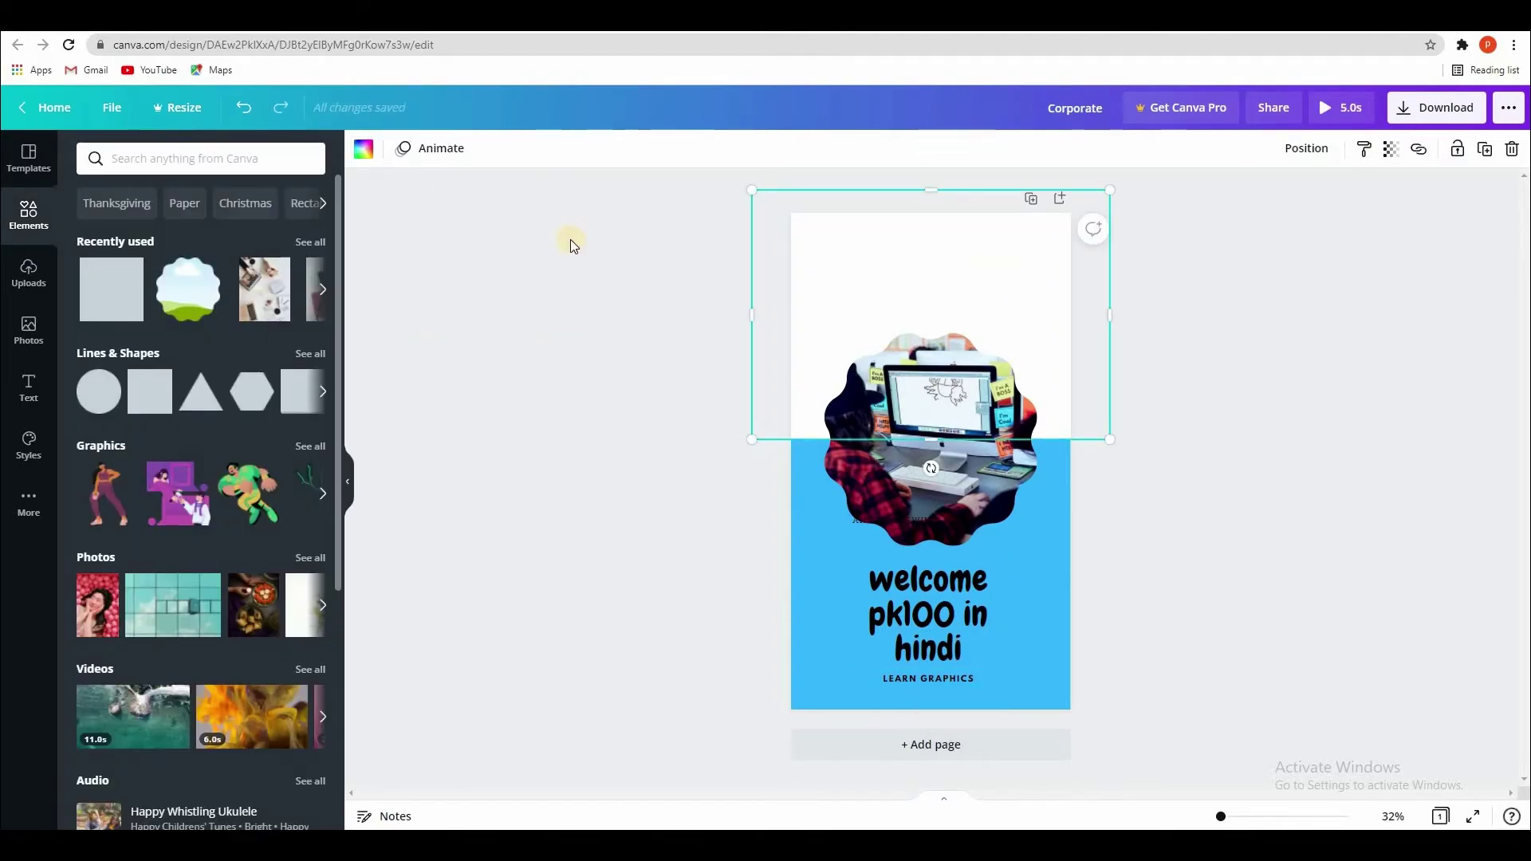
{"action": "left_click", "coordinate": [423, 157]}
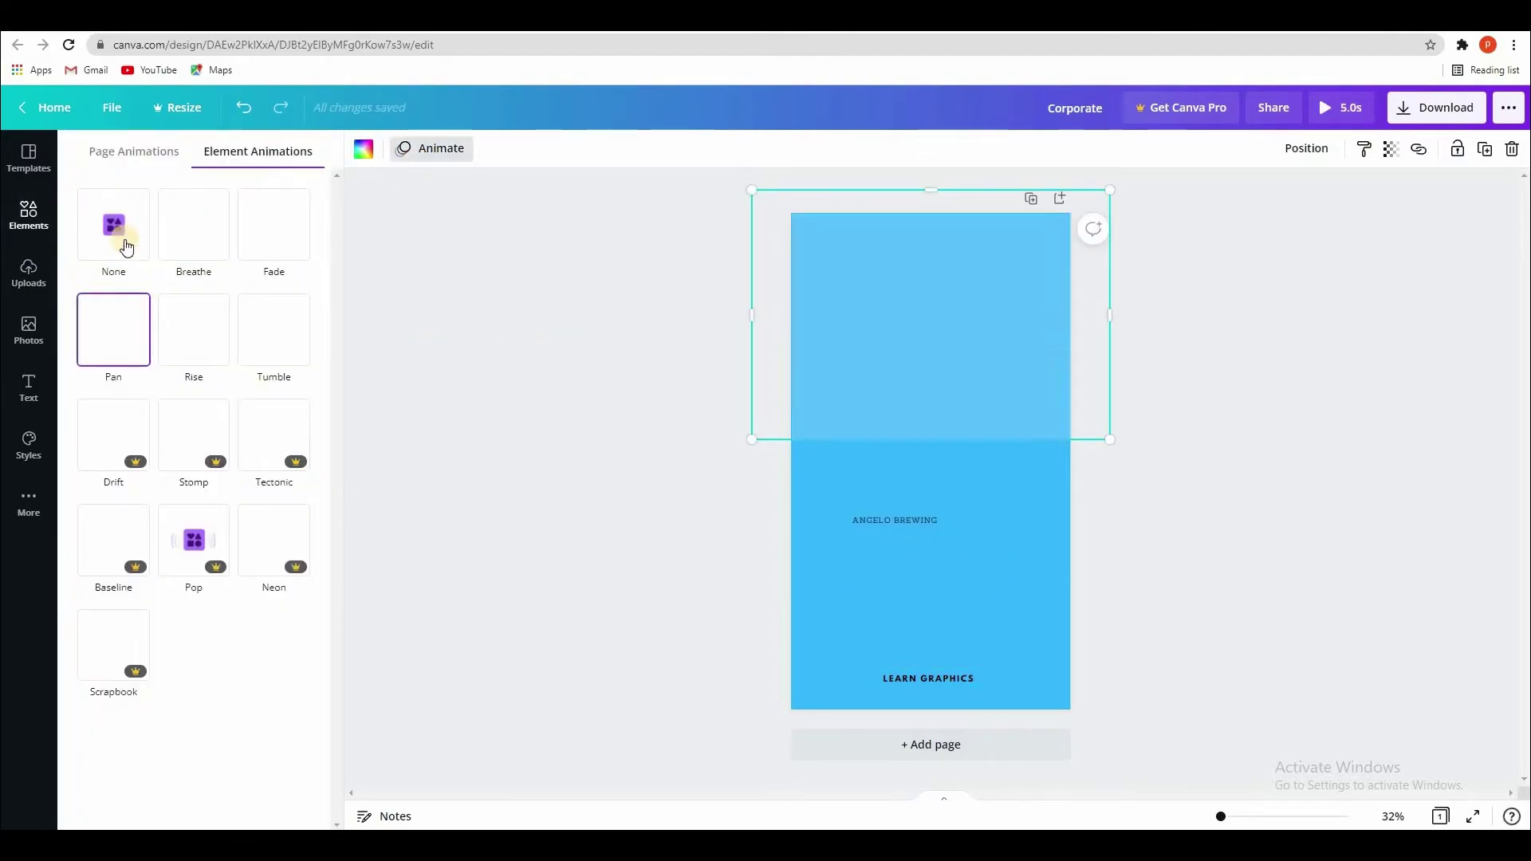
{"action": "left_click", "coordinate": [203, 238]}
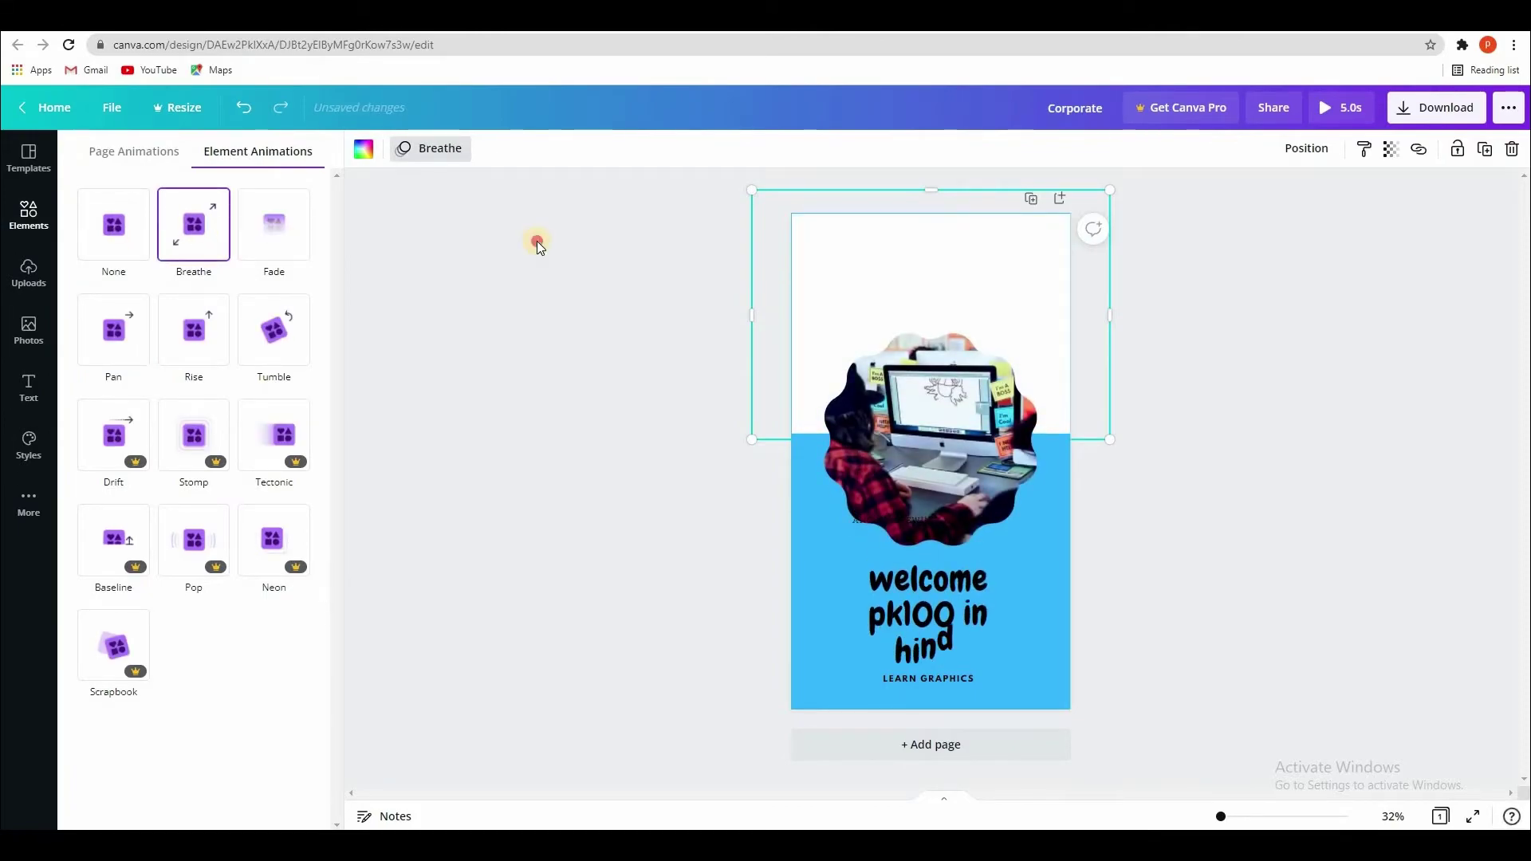
{"action": "left_click", "coordinate": [495, 267]}
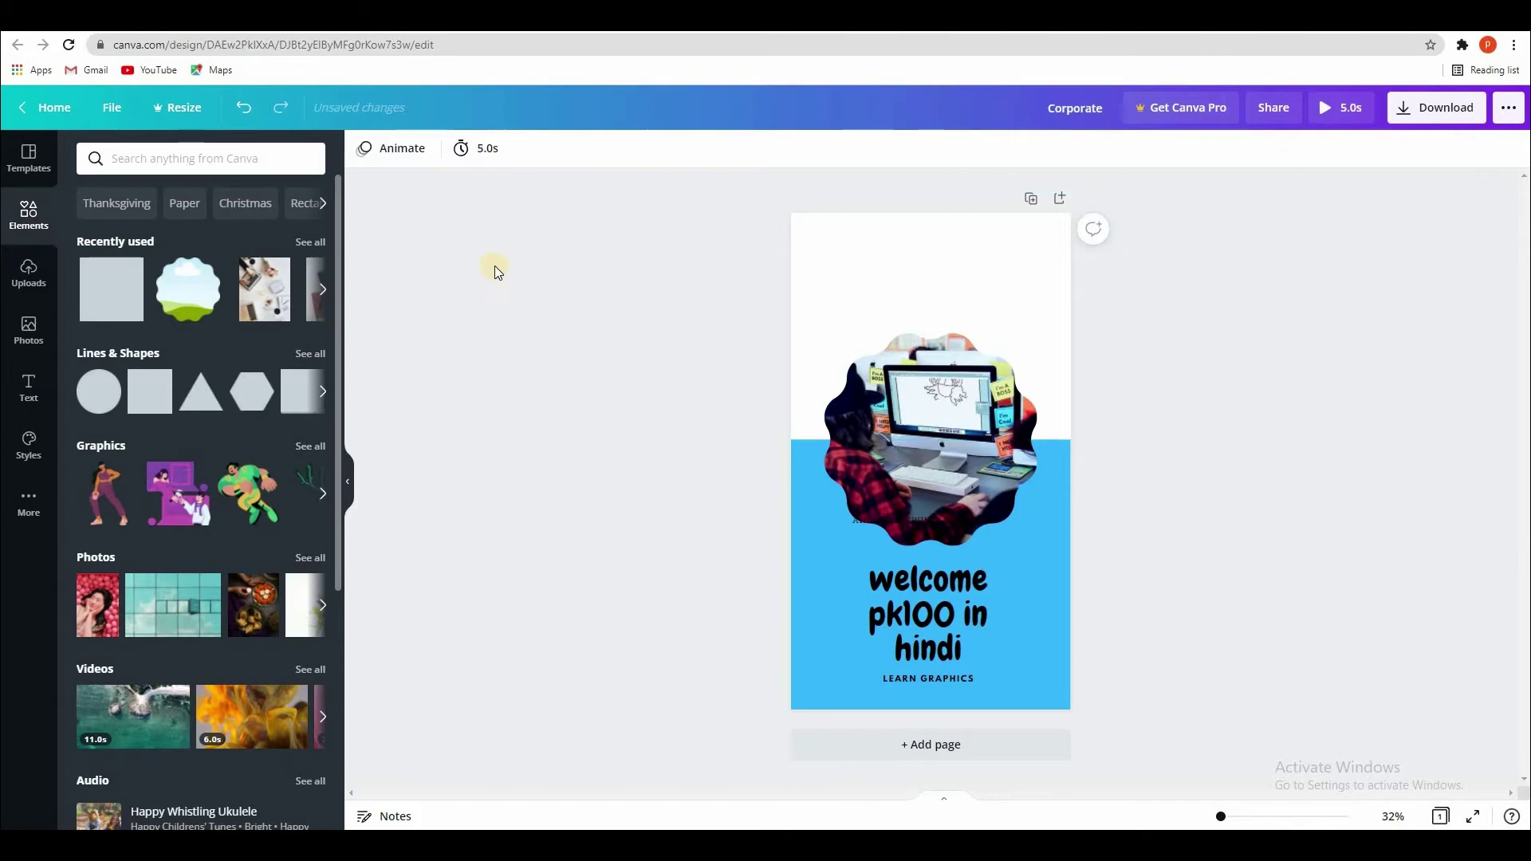
Change the page duration from 5.0s to 11.0s.
{"action": "left_click", "coordinate": [477, 154]}
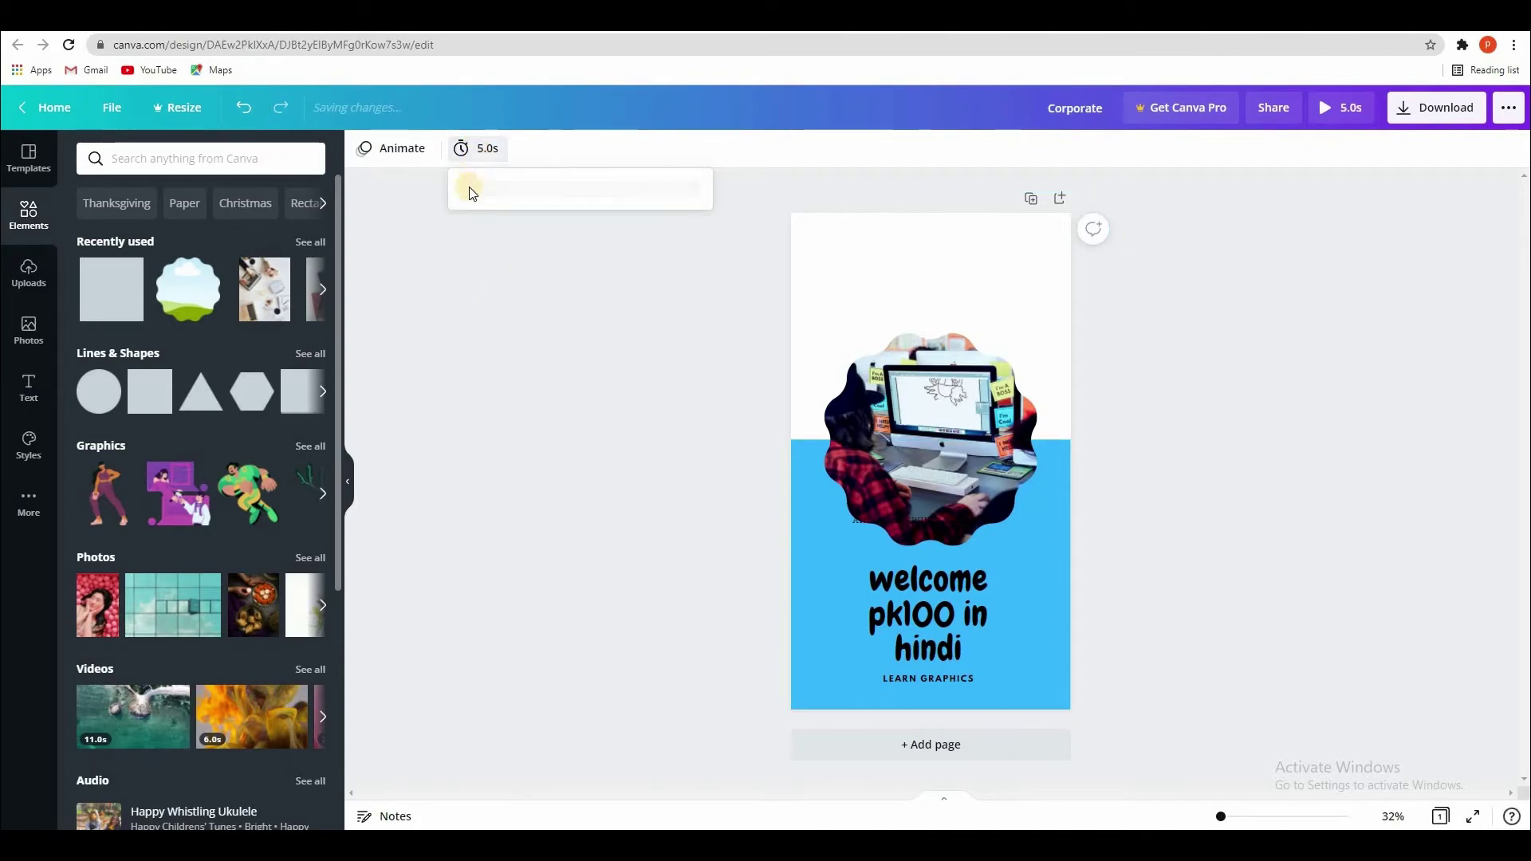
{"action": "left_click", "coordinate": [546, 205]}
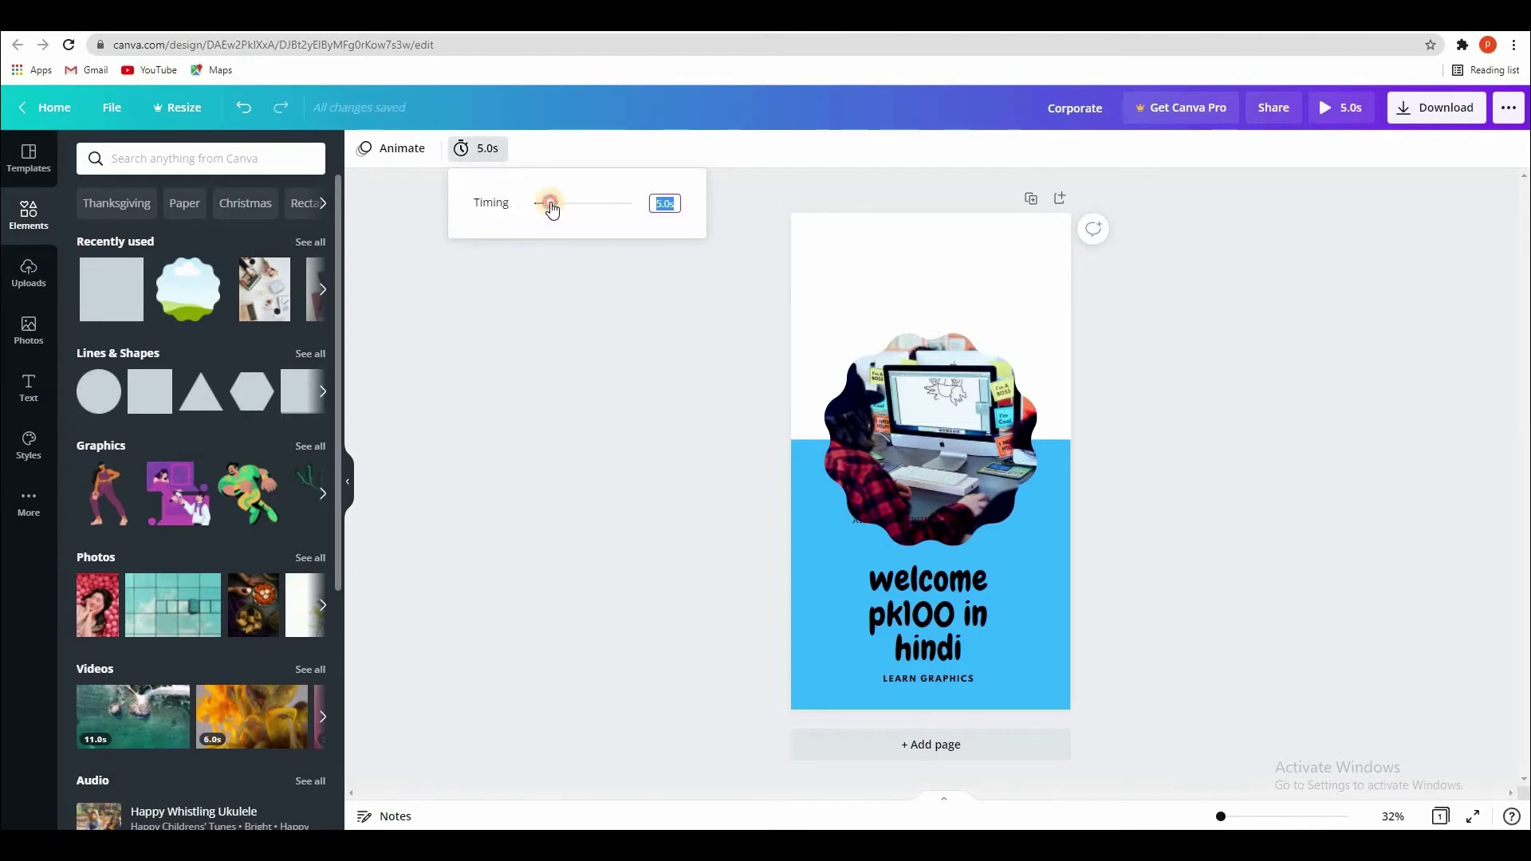
{"action": "left_click", "coordinate": [572, 208]}
{"action": "left_click", "coordinate": [603, 349]}
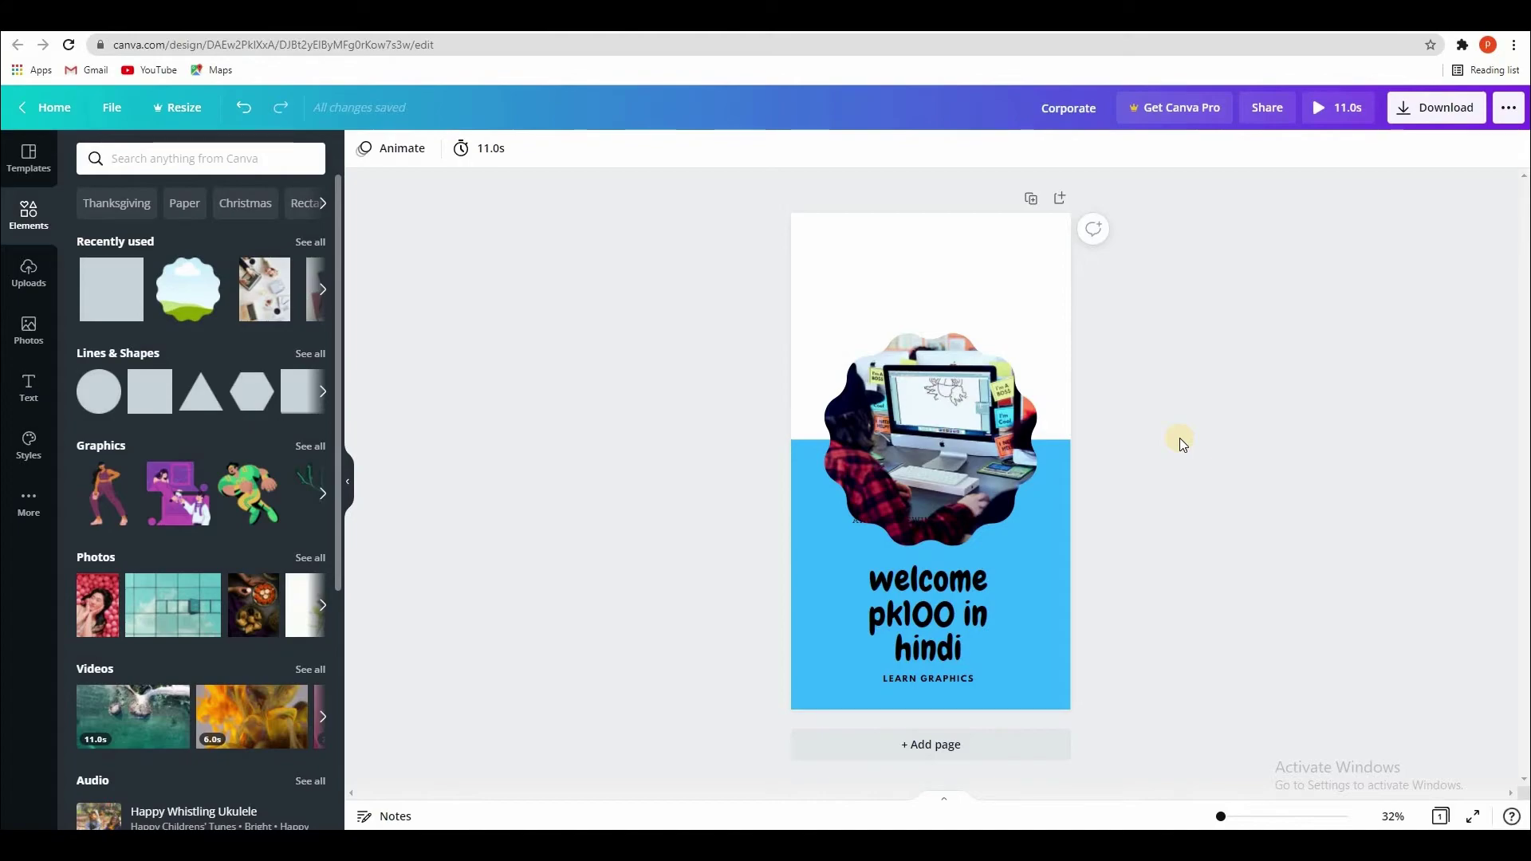
{"action": "left_click", "coordinate": [1319, 107]}
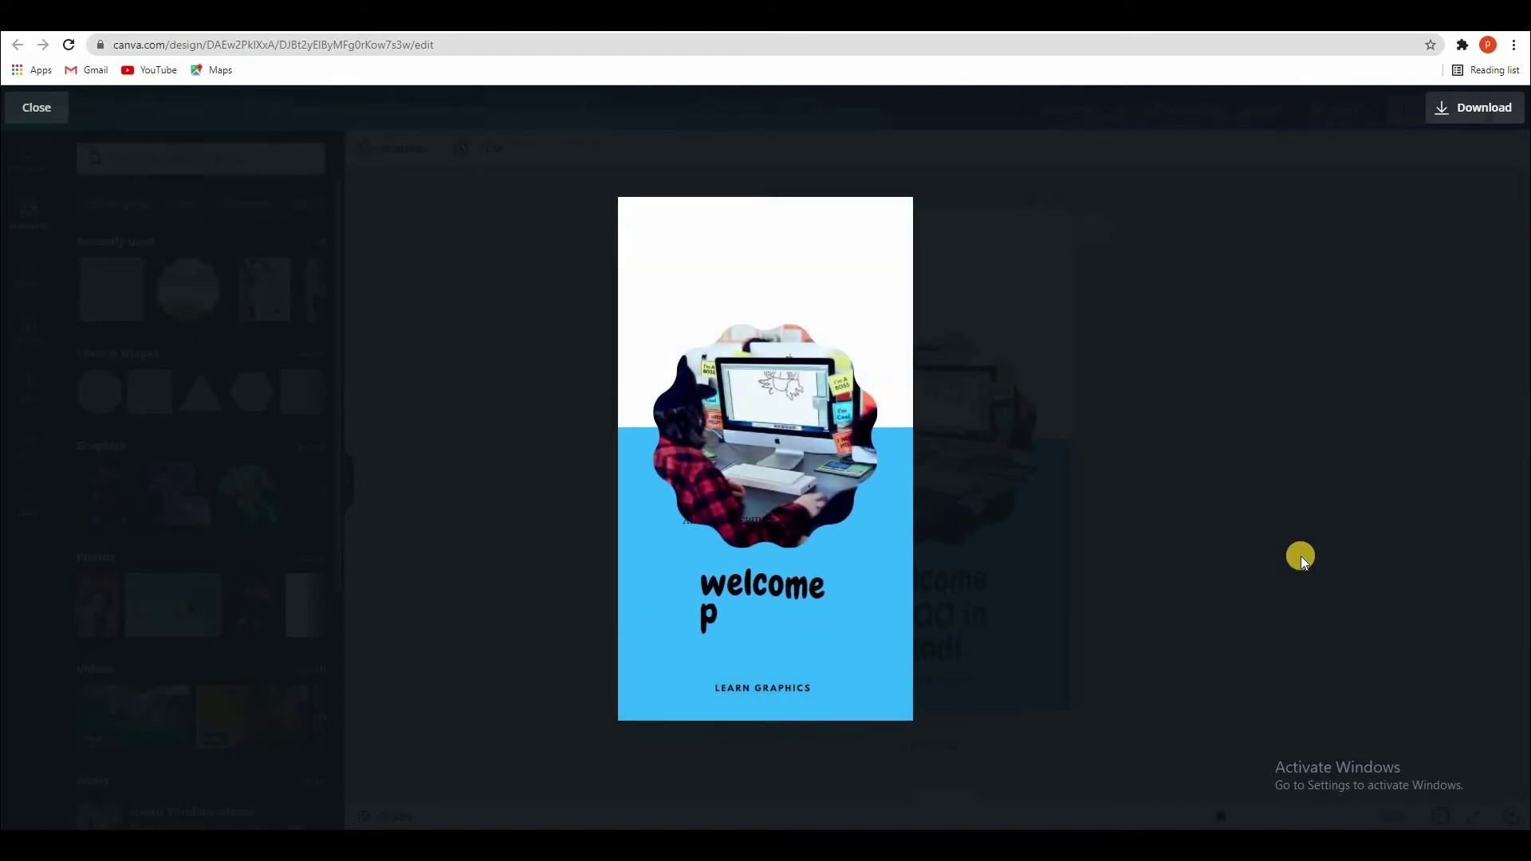
{"action": "key", "text": "Escape"}
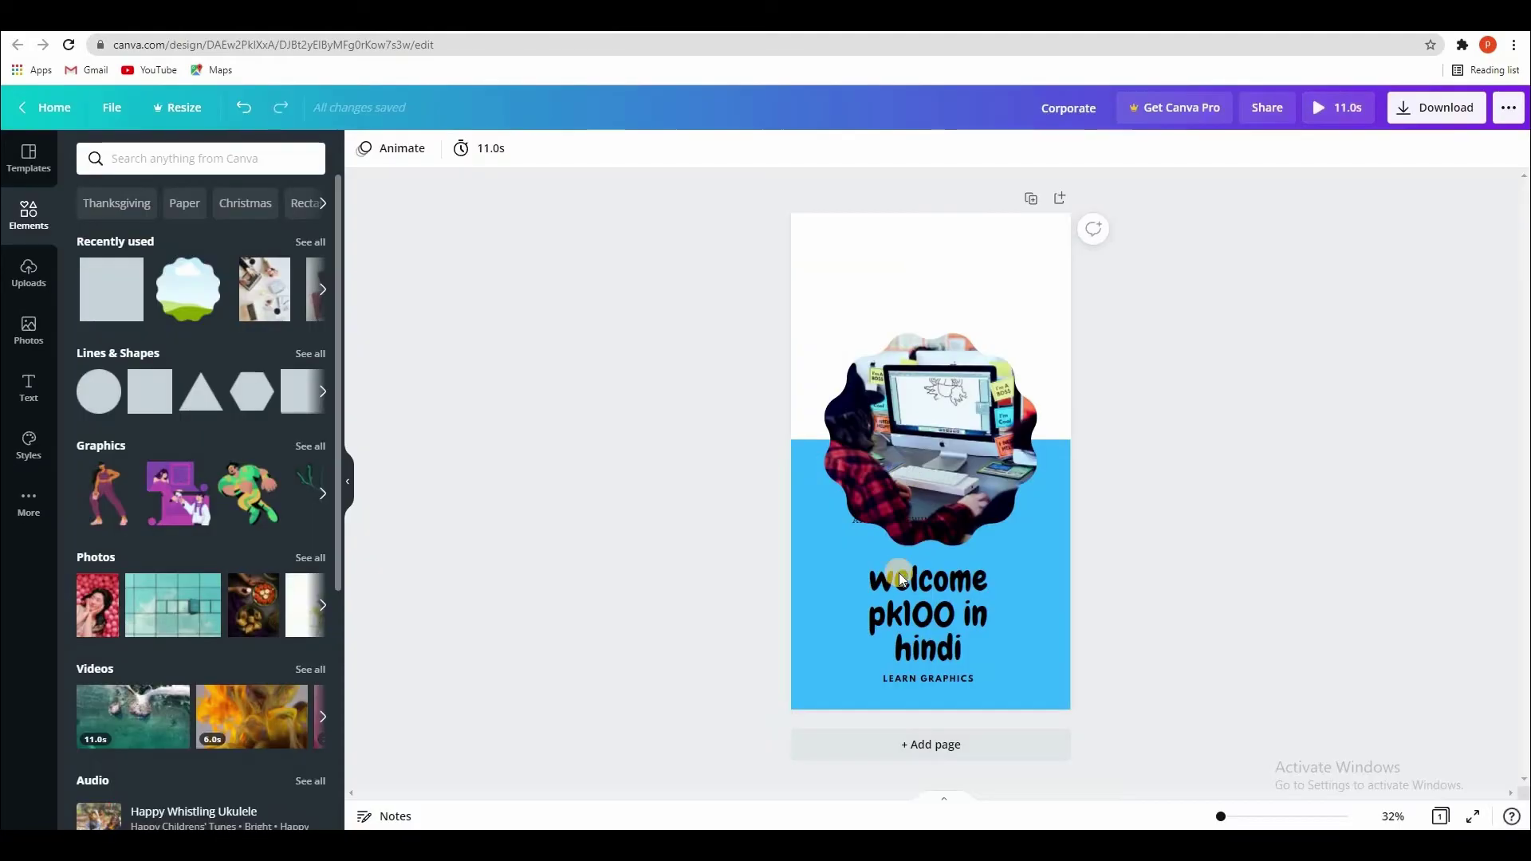
{"action": "left_click", "coordinate": [907, 521]}
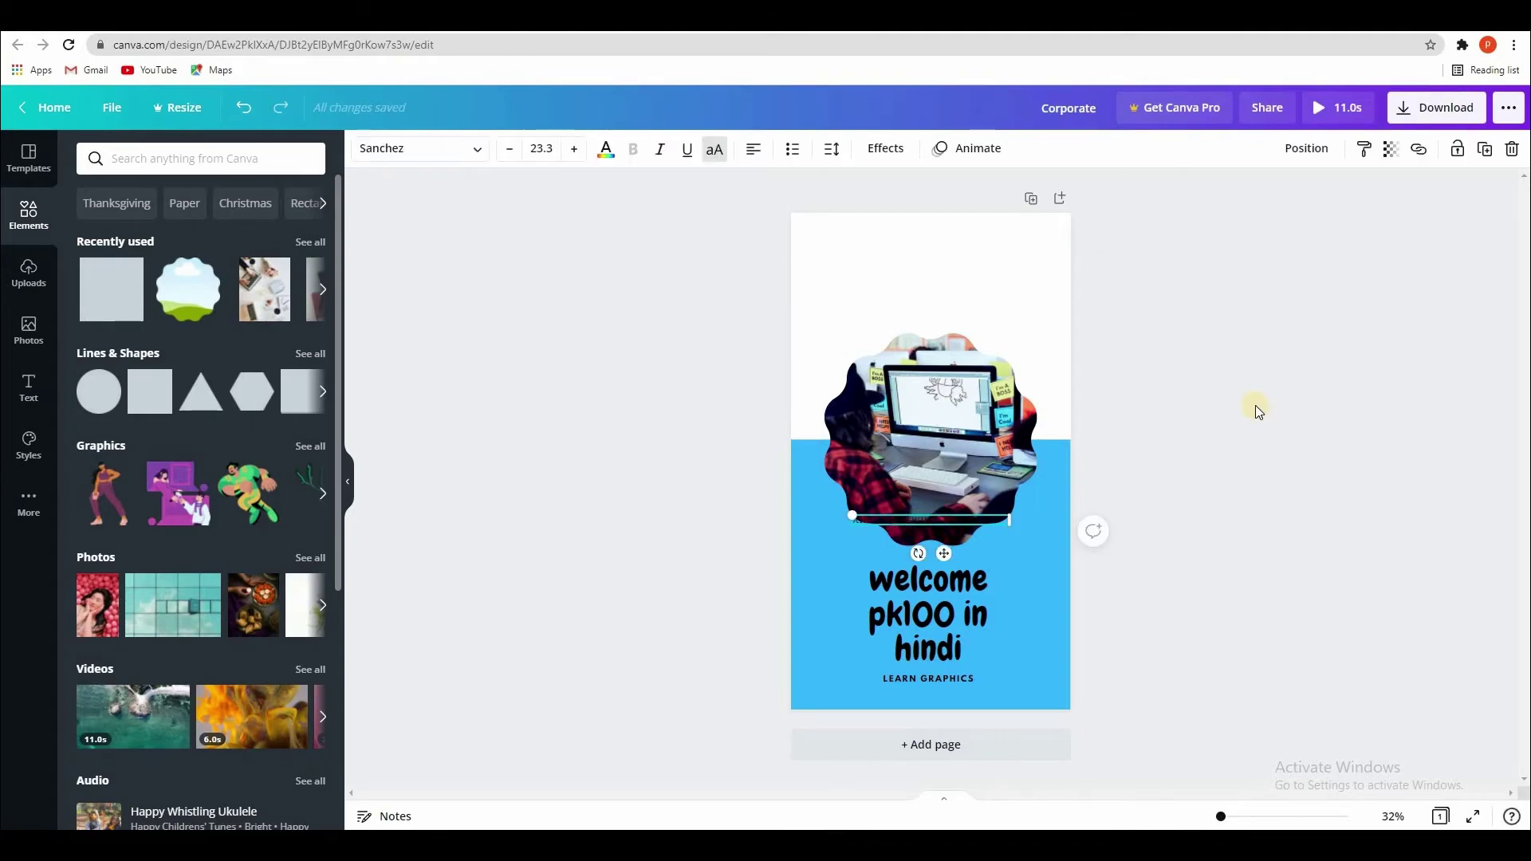
{"action": "left_click", "coordinate": [1171, 386]}
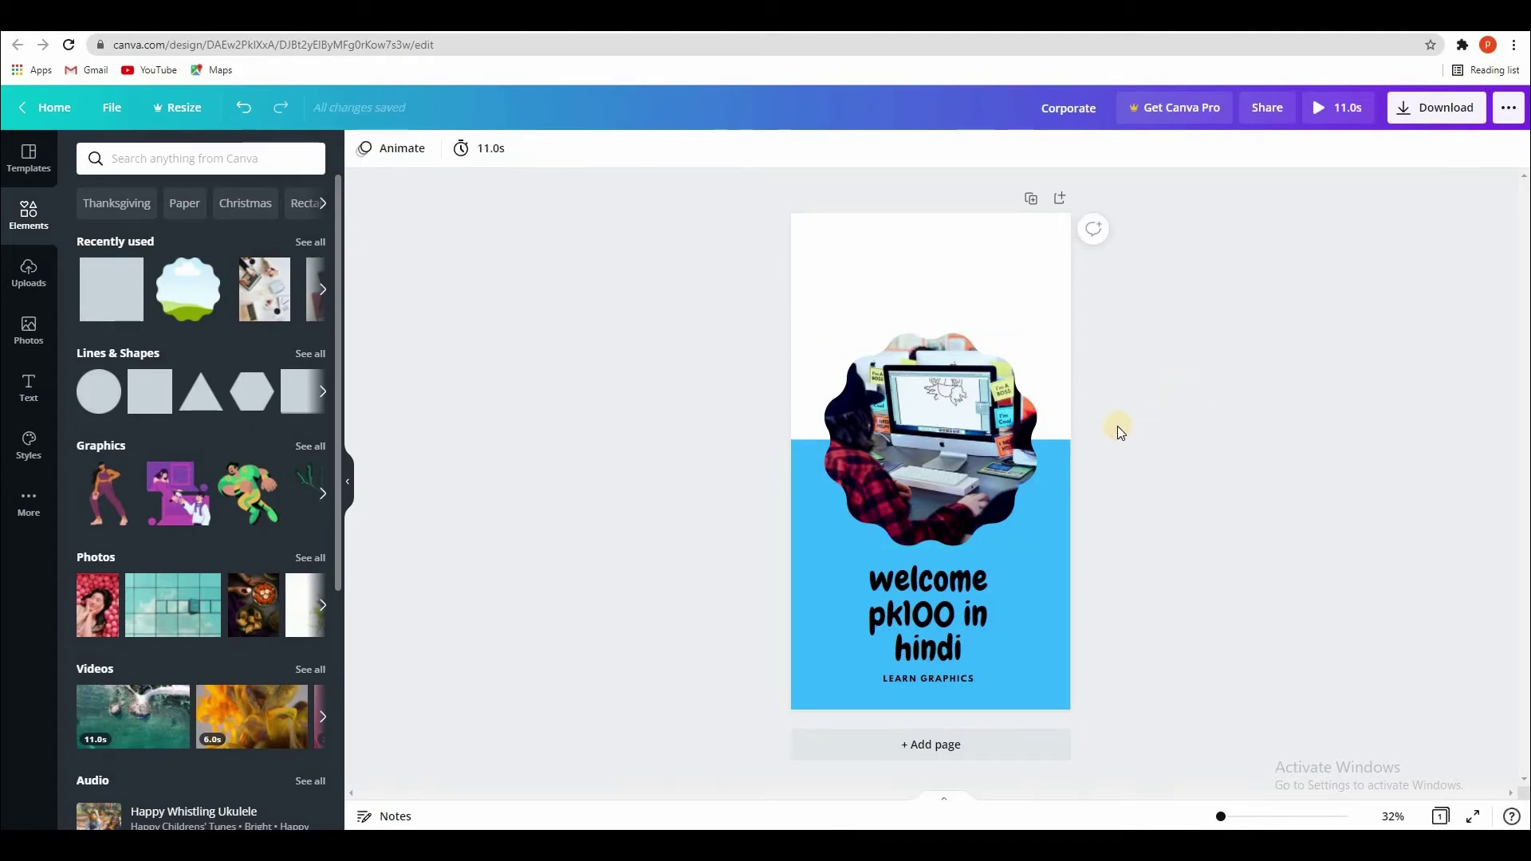
Download the story with MP4 Video as the file type.
{"action": "left_click", "coordinate": [1431, 112]}
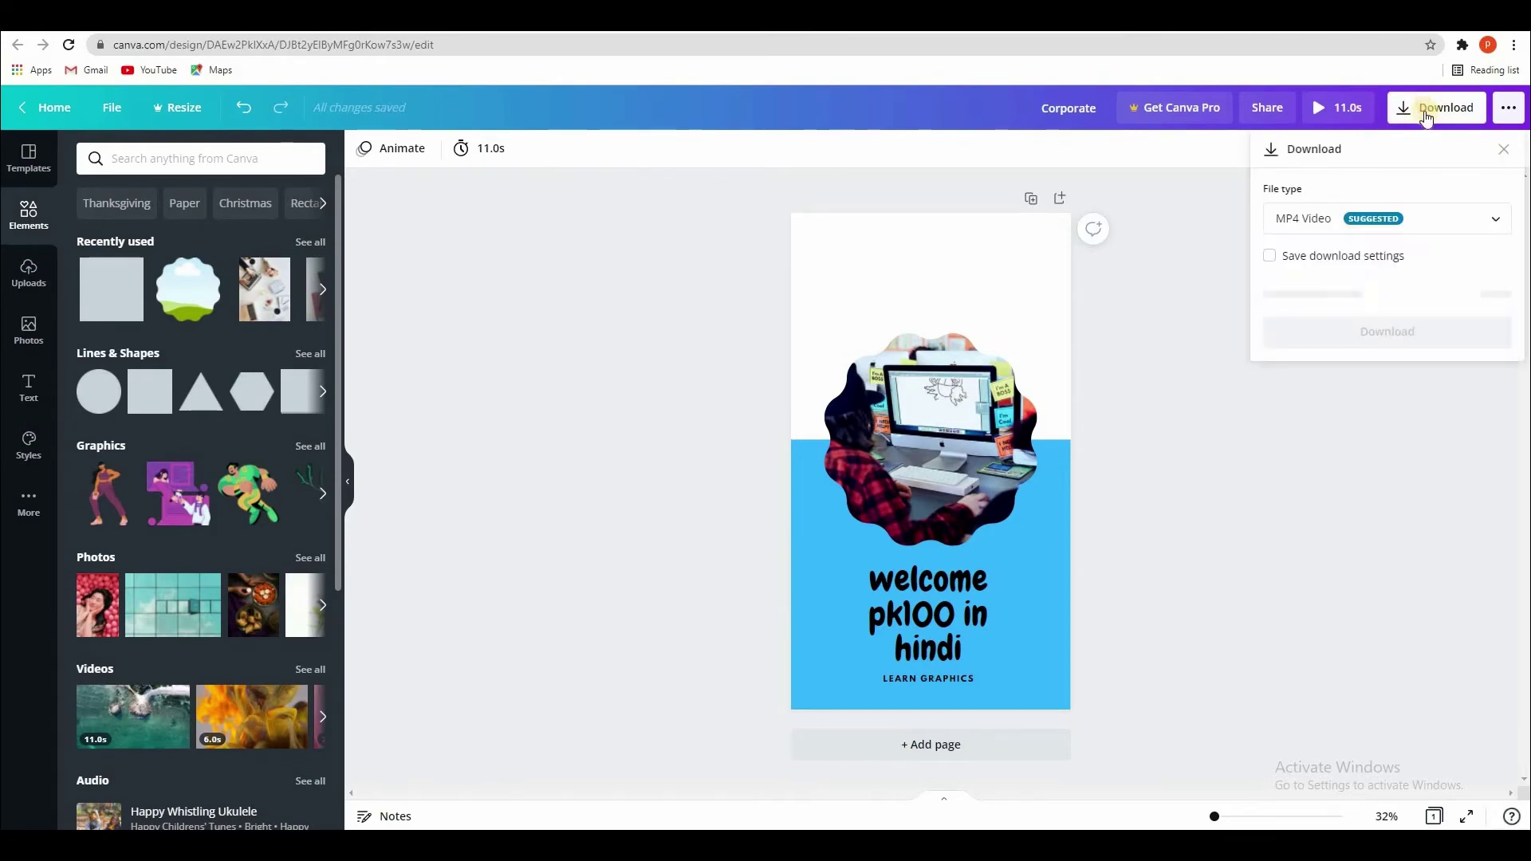
{"action": "left_click", "coordinate": [1326, 228]}
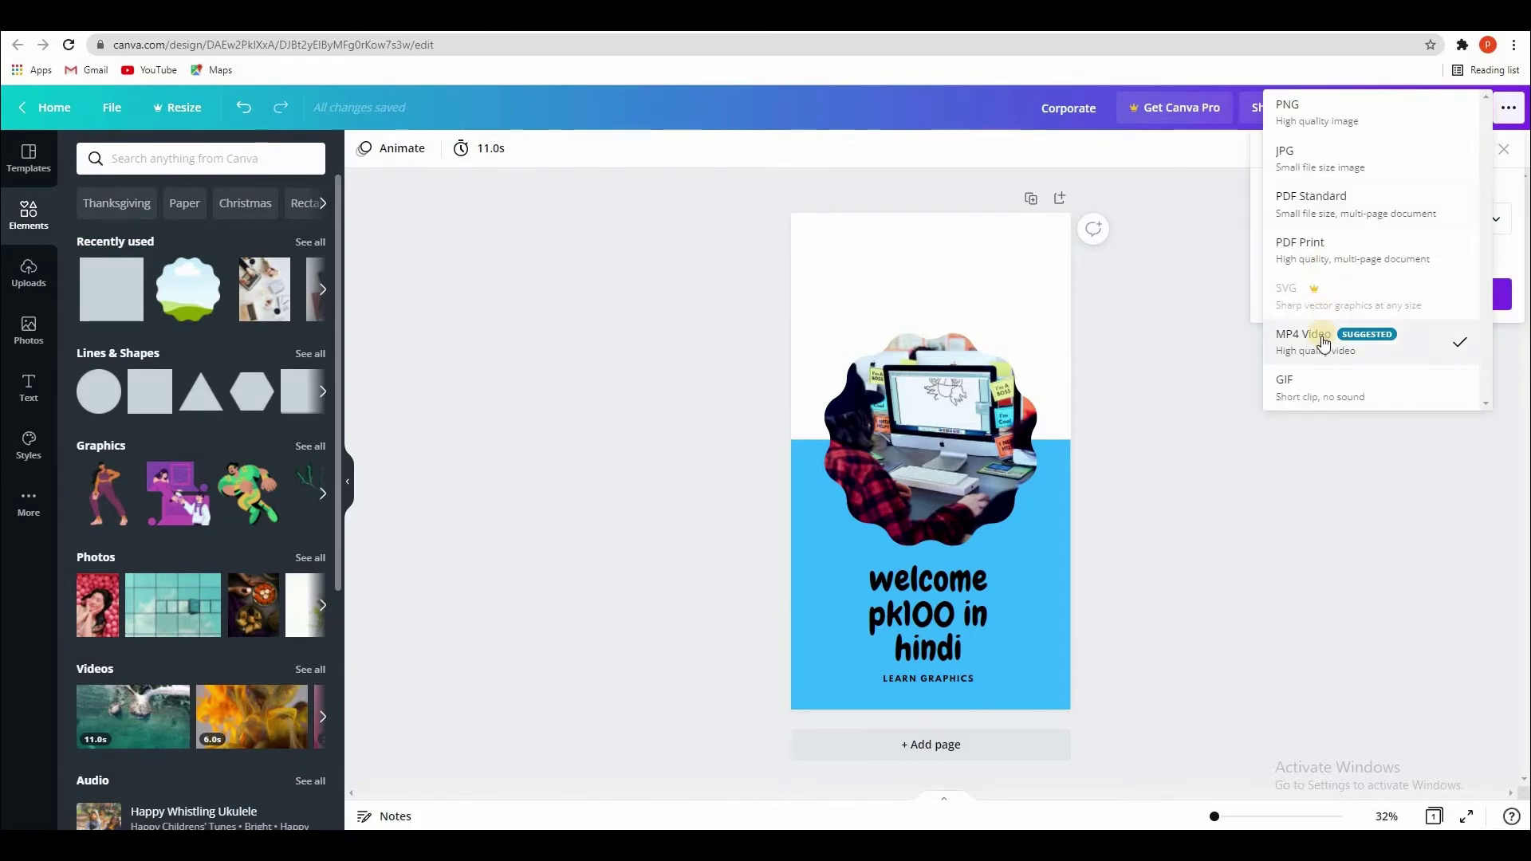
{"action": "left_click", "coordinate": [1313, 343]}
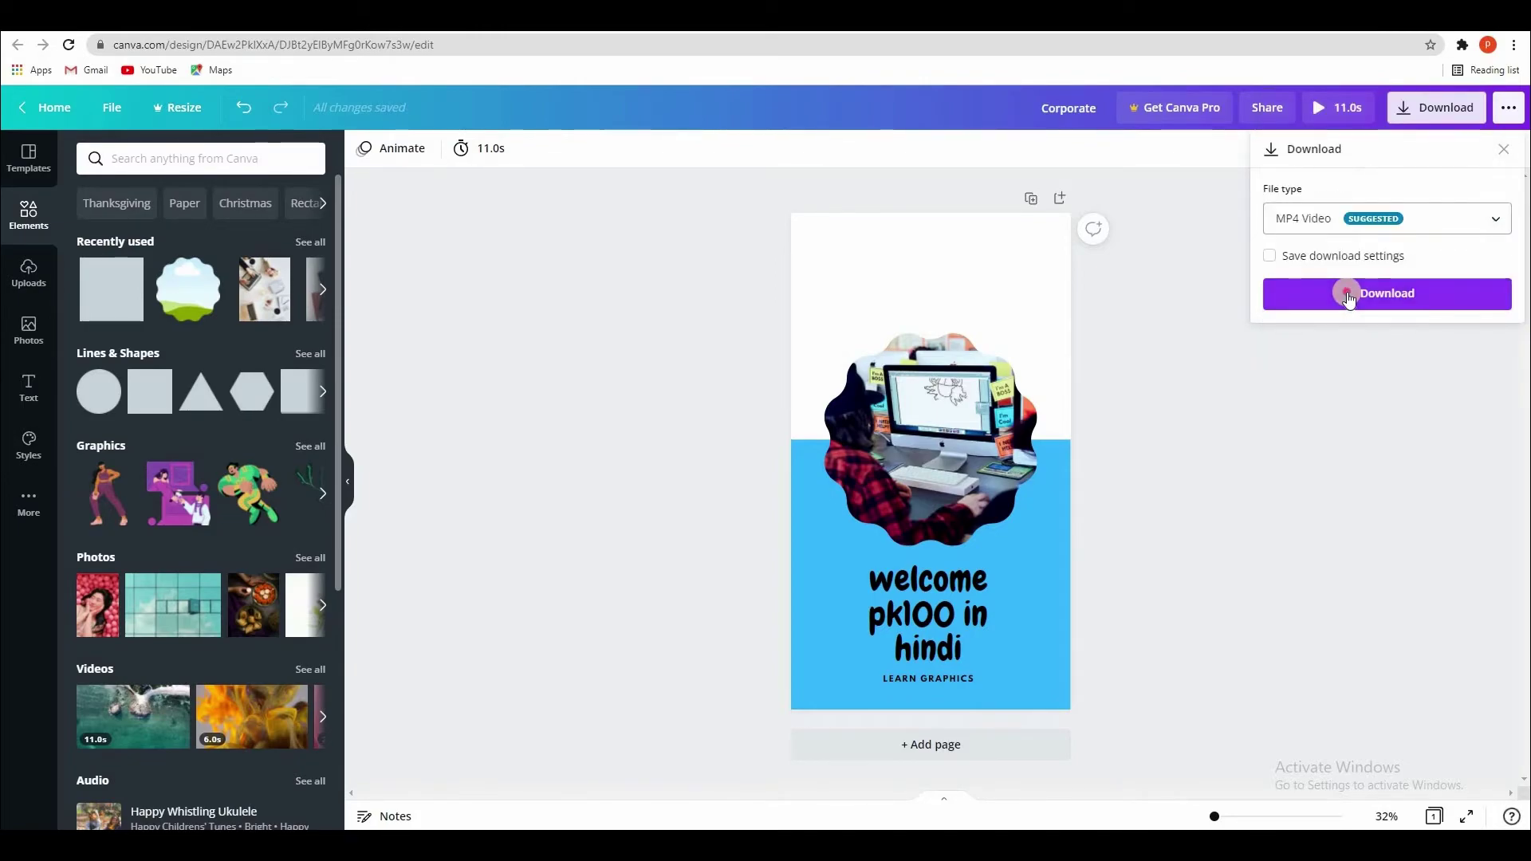
{"action": "left_click", "coordinate": [1346, 294]}
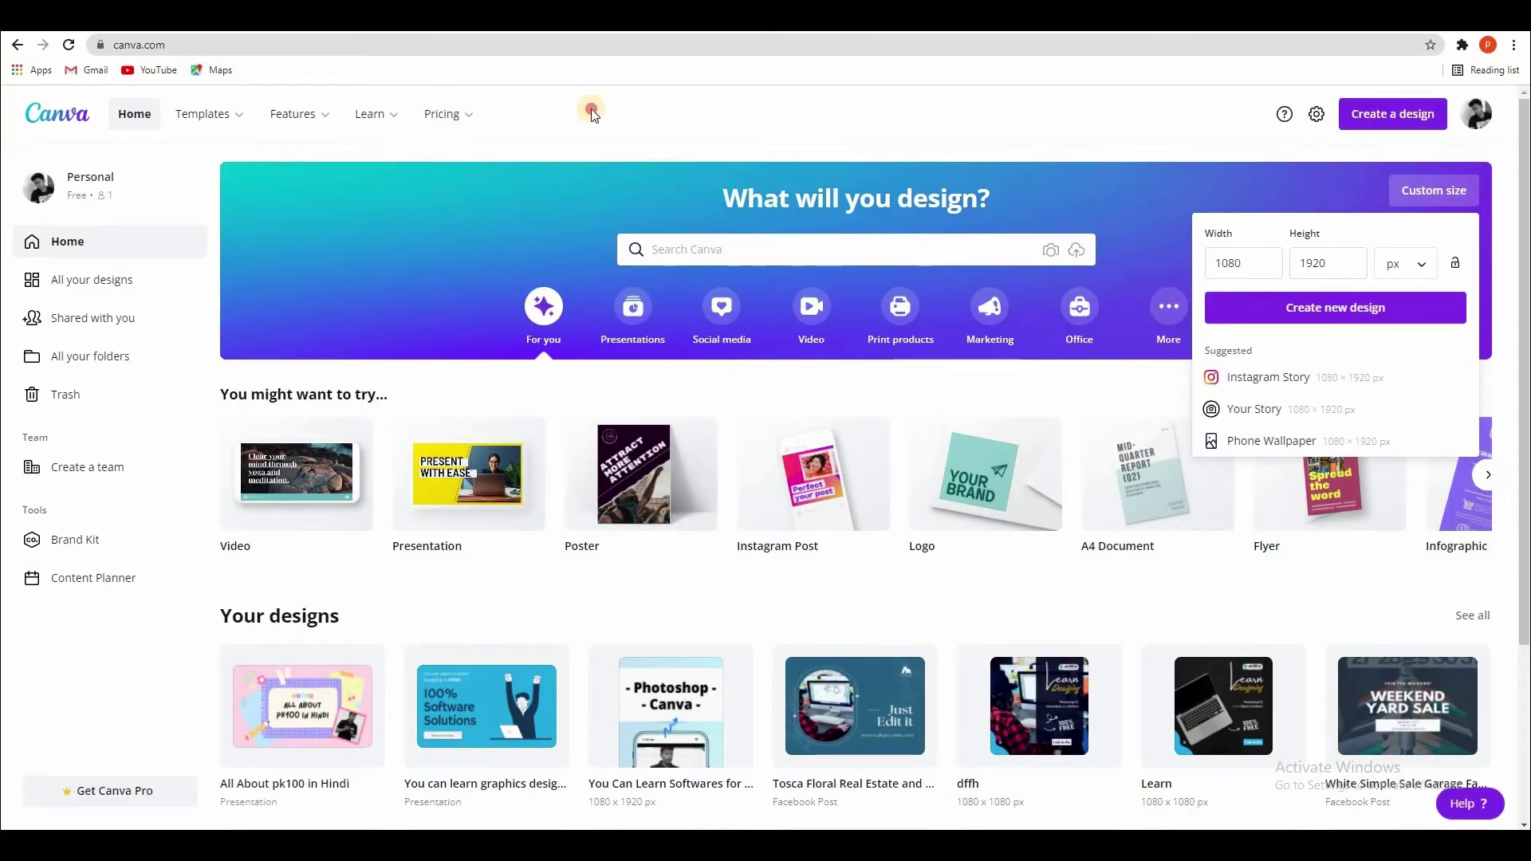
Dismiss the custom size options and browse the Instagram story templates.
{"action": "left_click", "coordinate": [591, 108]}
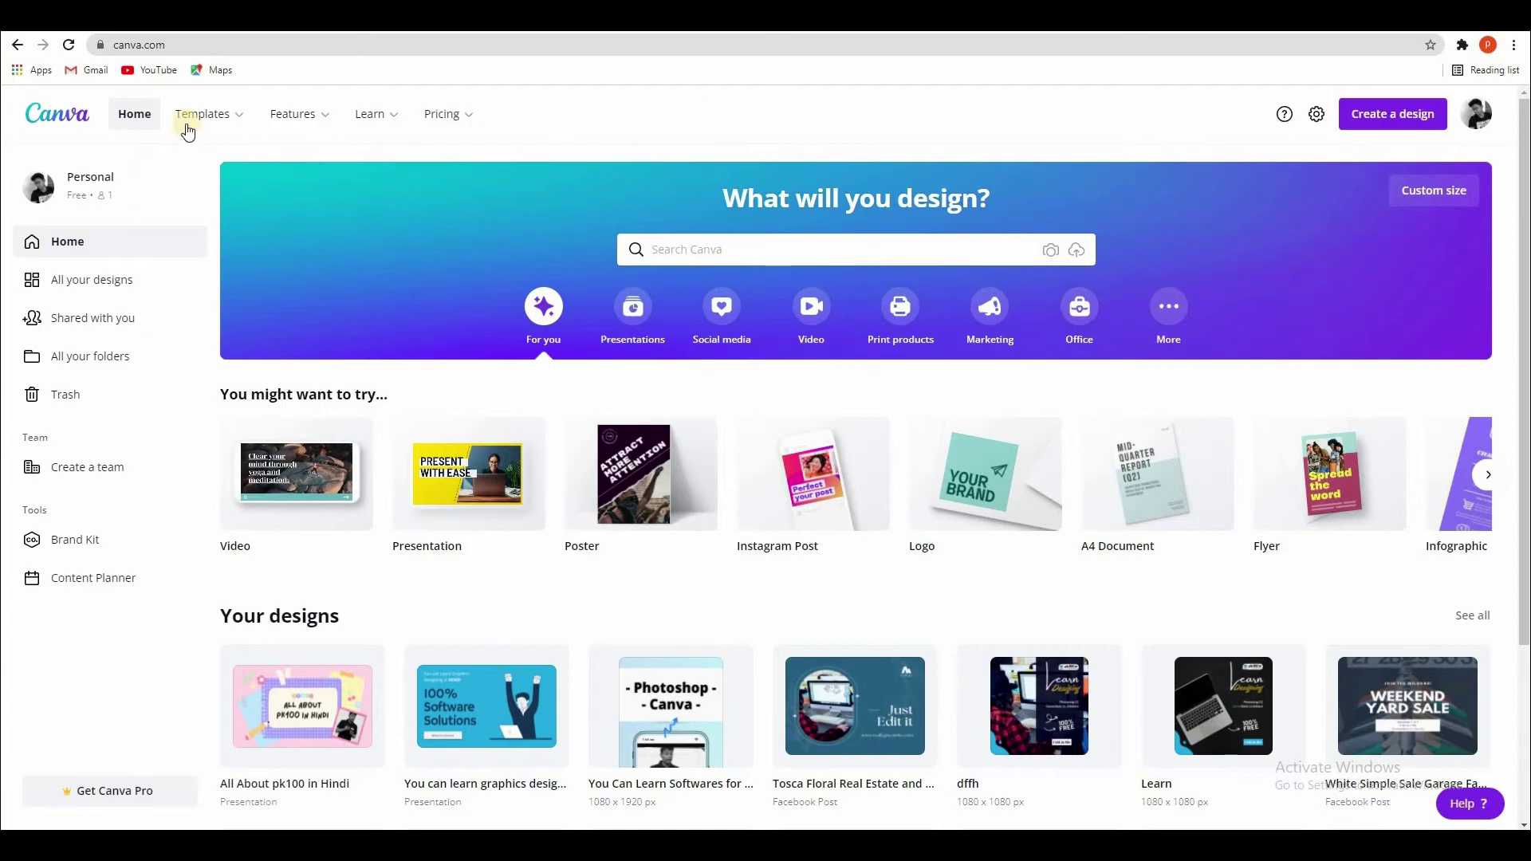
{"action": "mouse_move", "coordinate": [200, 115]}
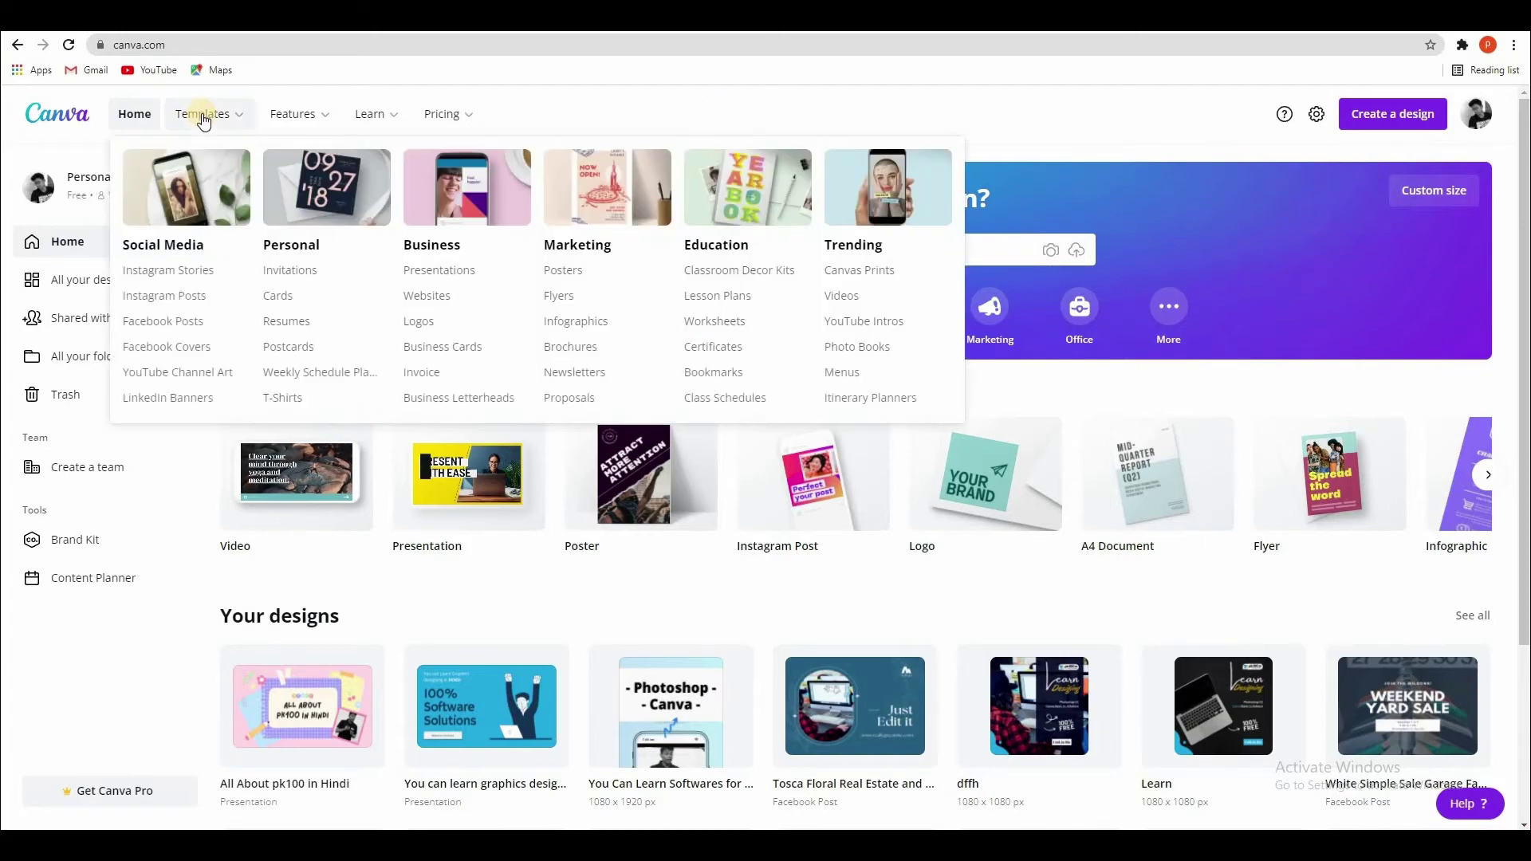
{"action": "left_click", "coordinate": [184, 275]}
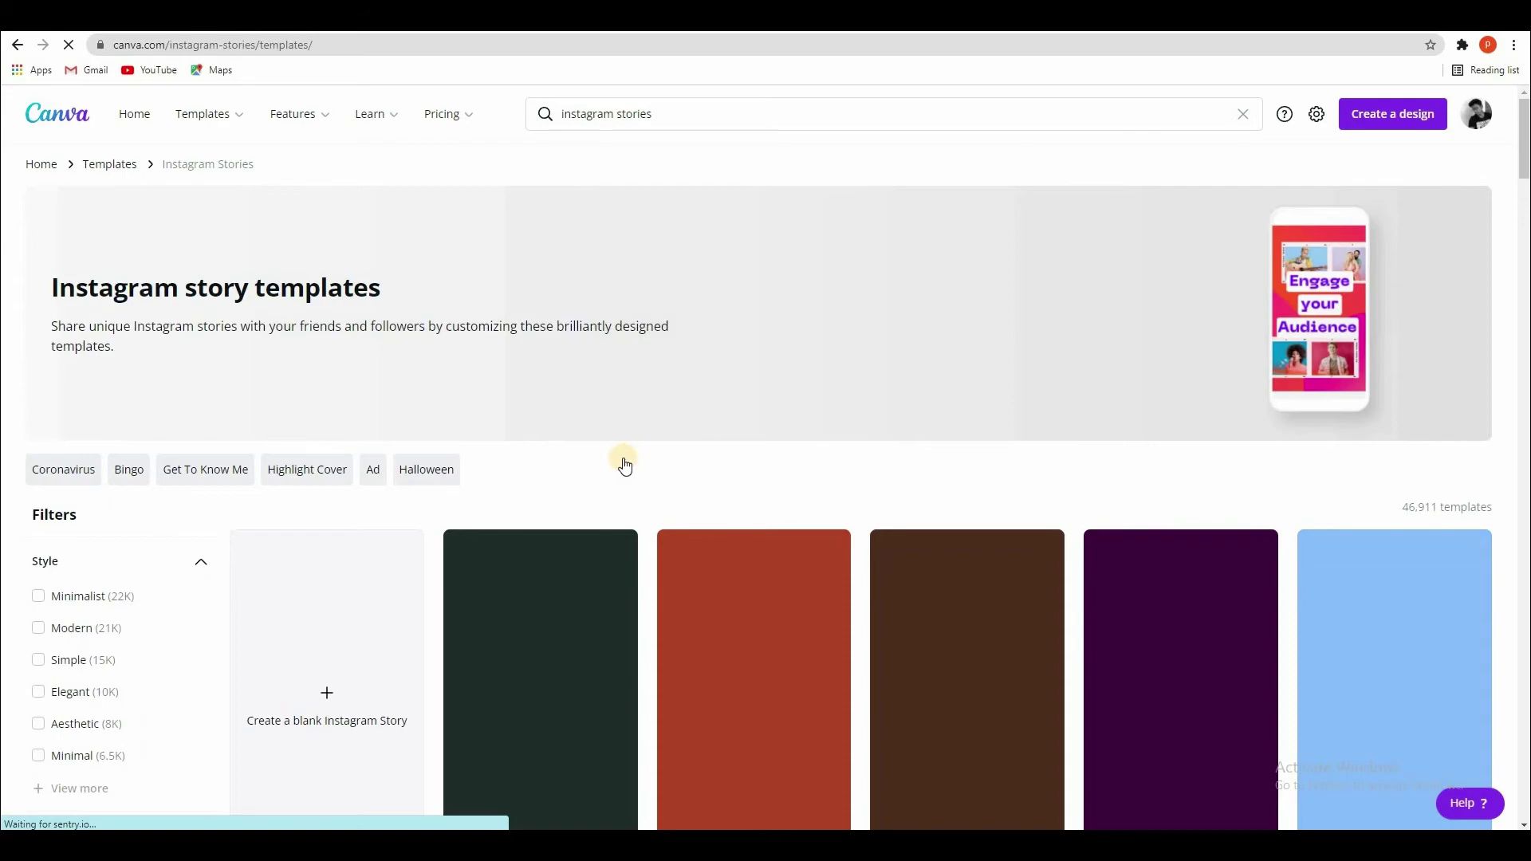
{"action": "scroll", "coordinate": [625, 460], "scroll_direction": "down", "scroll_amount": 1}
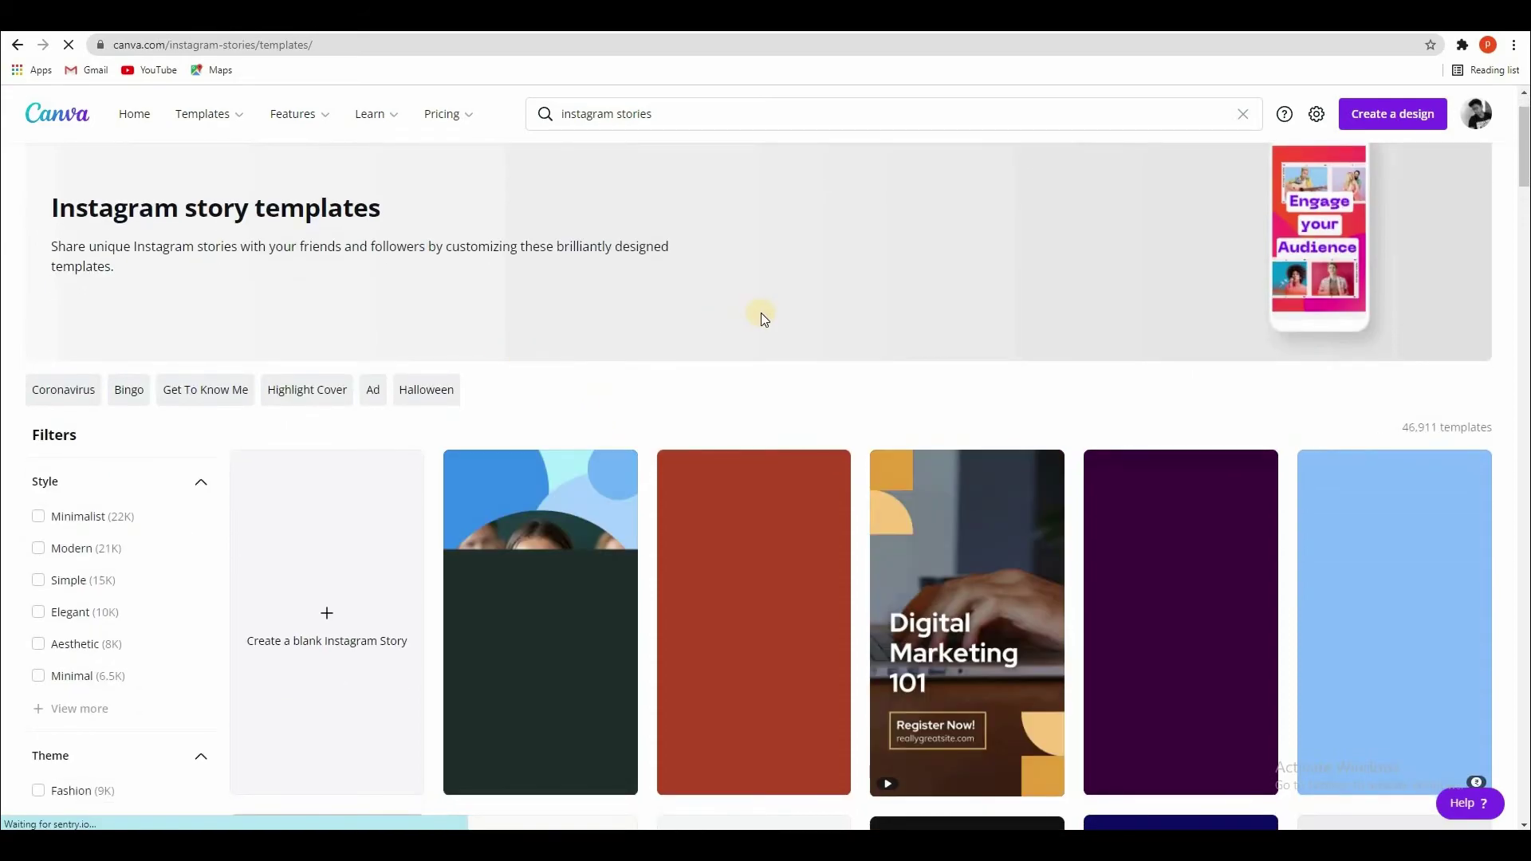
{"action": "scroll", "coordinate": [676, 367], "scroll_direction": "down", "scroll_amount": 2}
{"action": "scroll", "coordinate": [676, 367], "scroll_direction": "down", "scroll_amount": 4}
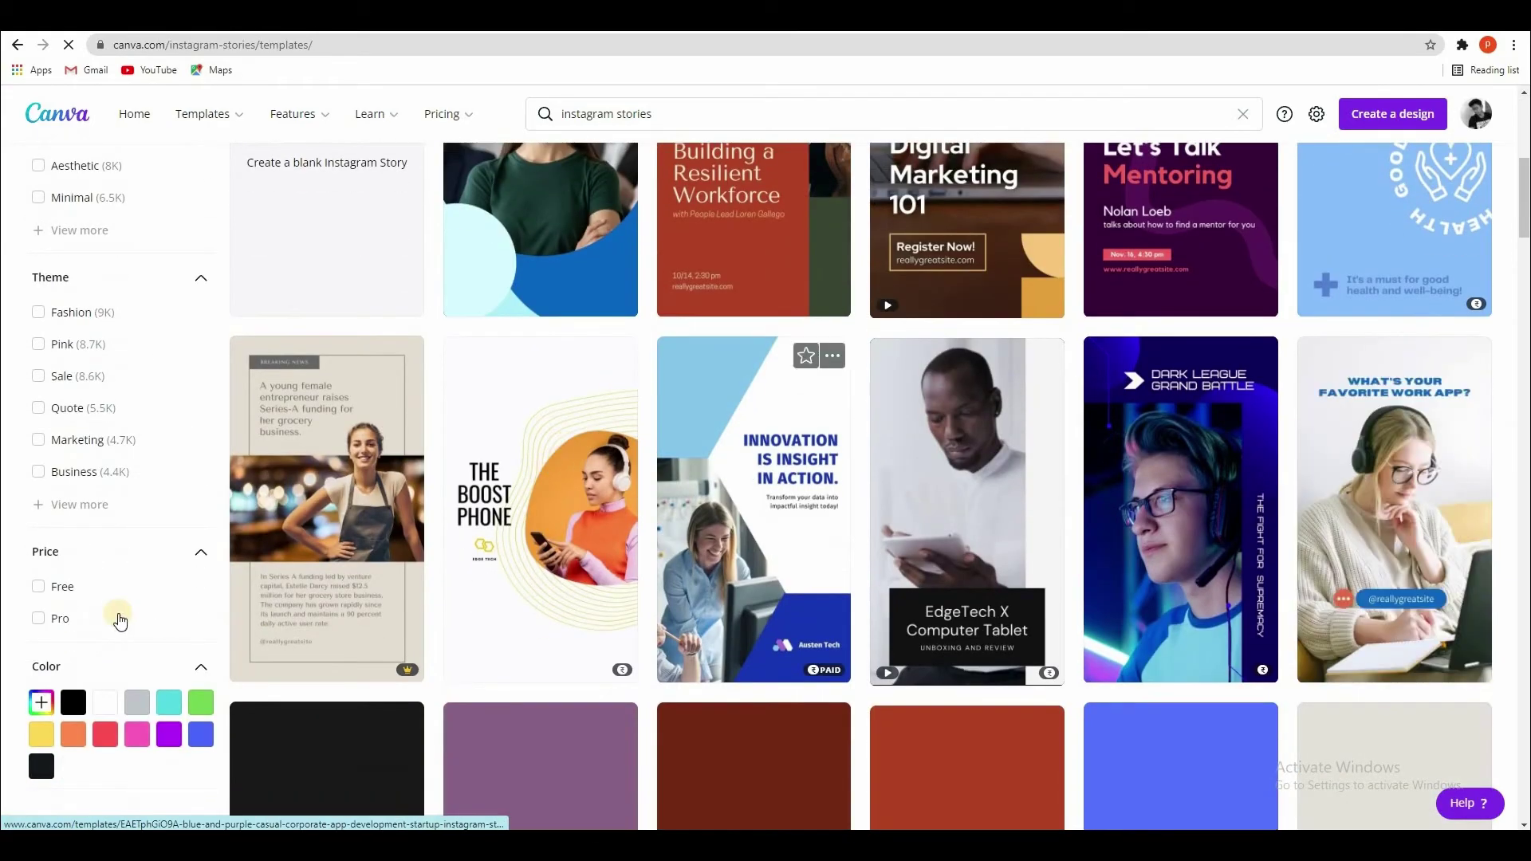
Filter the Instagram story templates to Free and scroll through the results.
{"action": "left_click", "coordinate": [48, 589]}
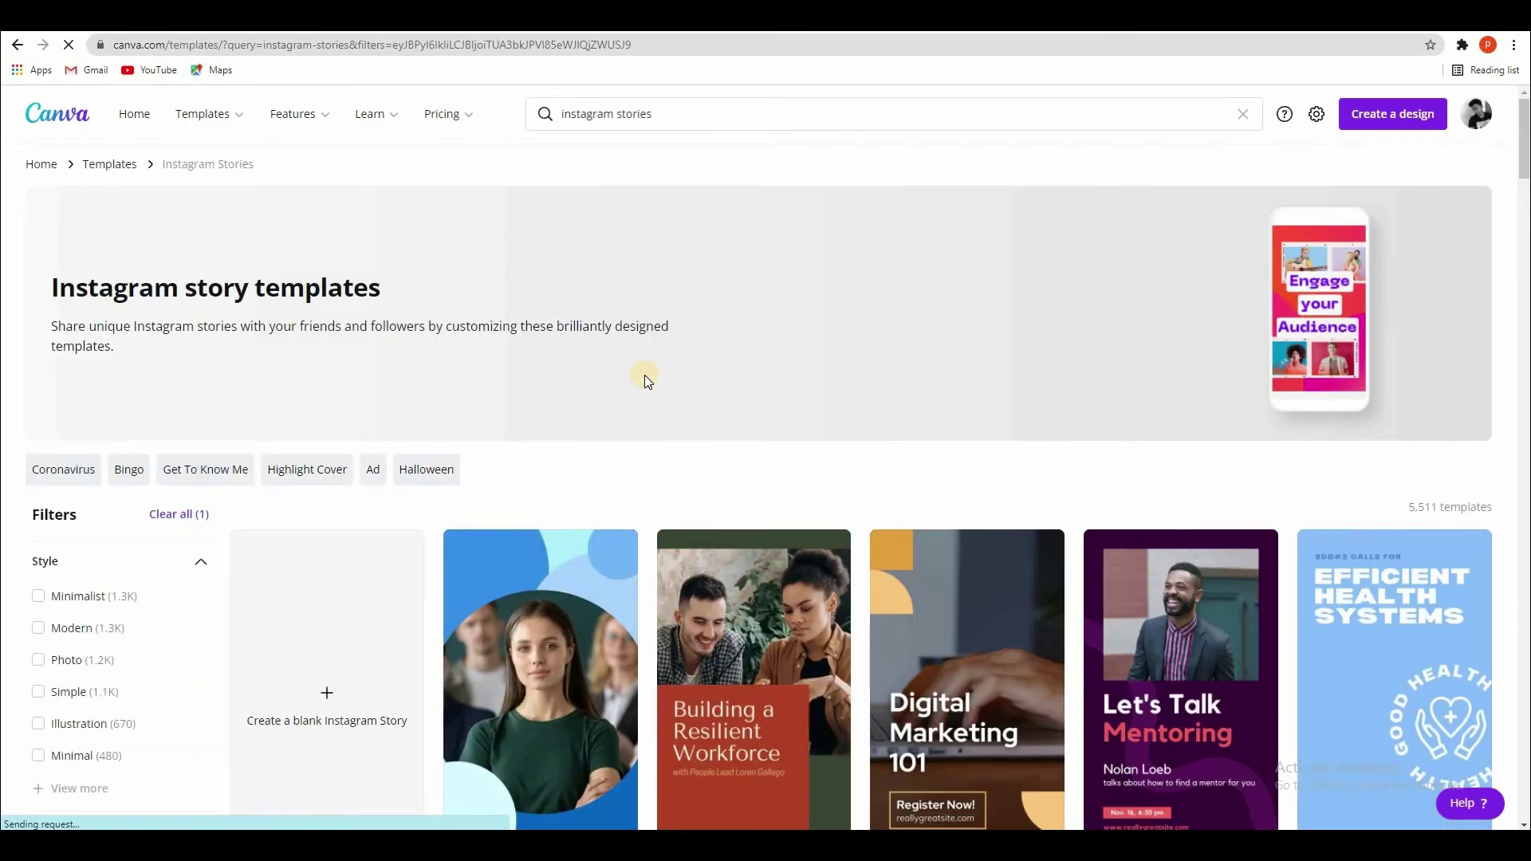
{"action": "scroll", "coordinate": [638, 382], "scroll_direction": "down", "scroll_amount": 4}
{"action": "scroll", "coordinate": [631, 405], "scroll_direction": "down", "scroll_amount": 5}
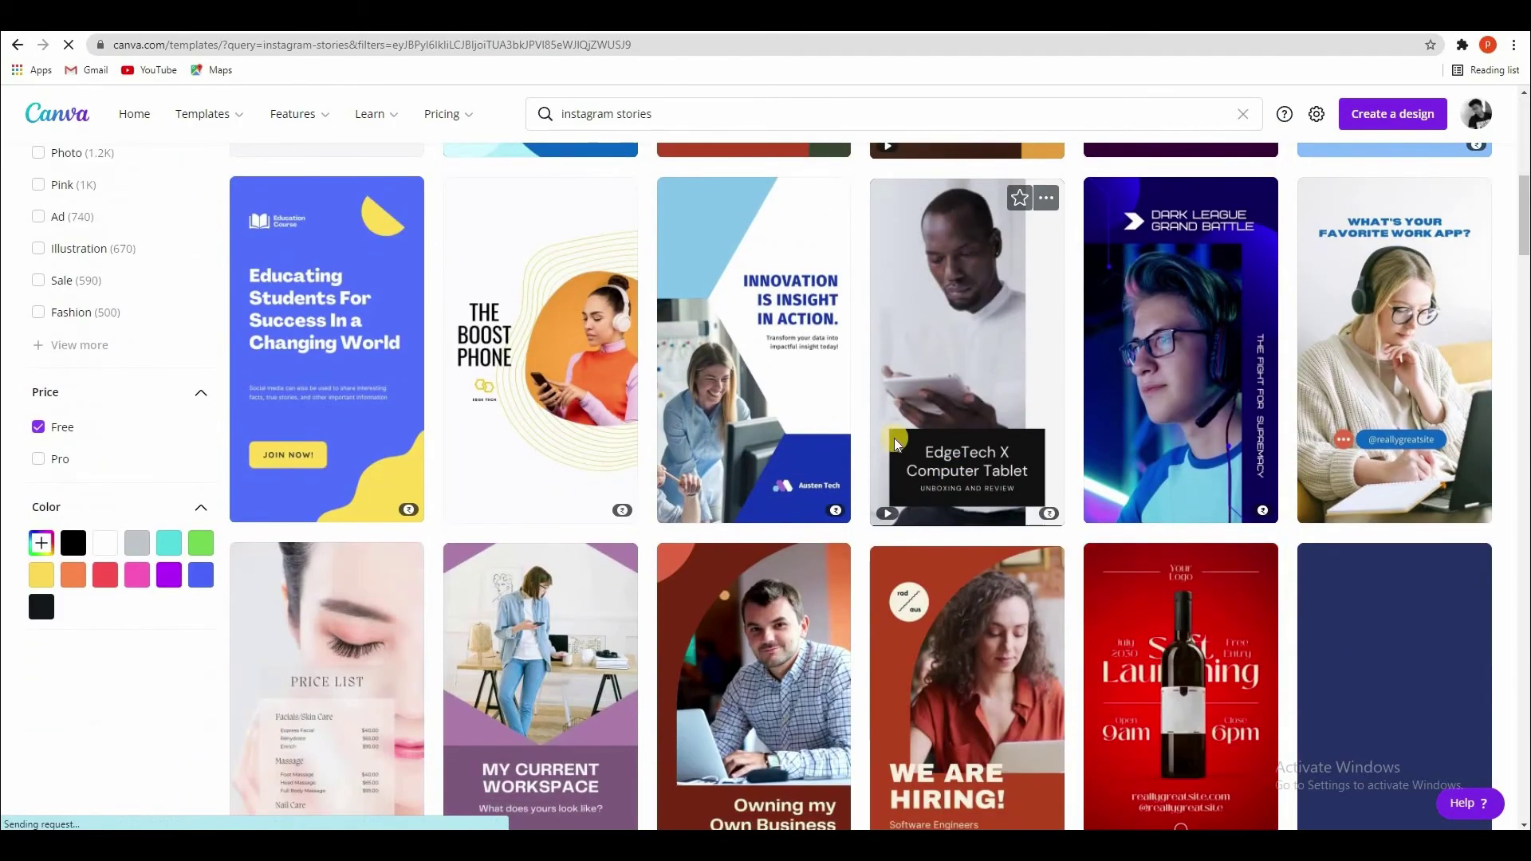
{"action": "scroll", "coordinate": [1131, 463], "scroll_direction": "down", "scroll_amount": 2}
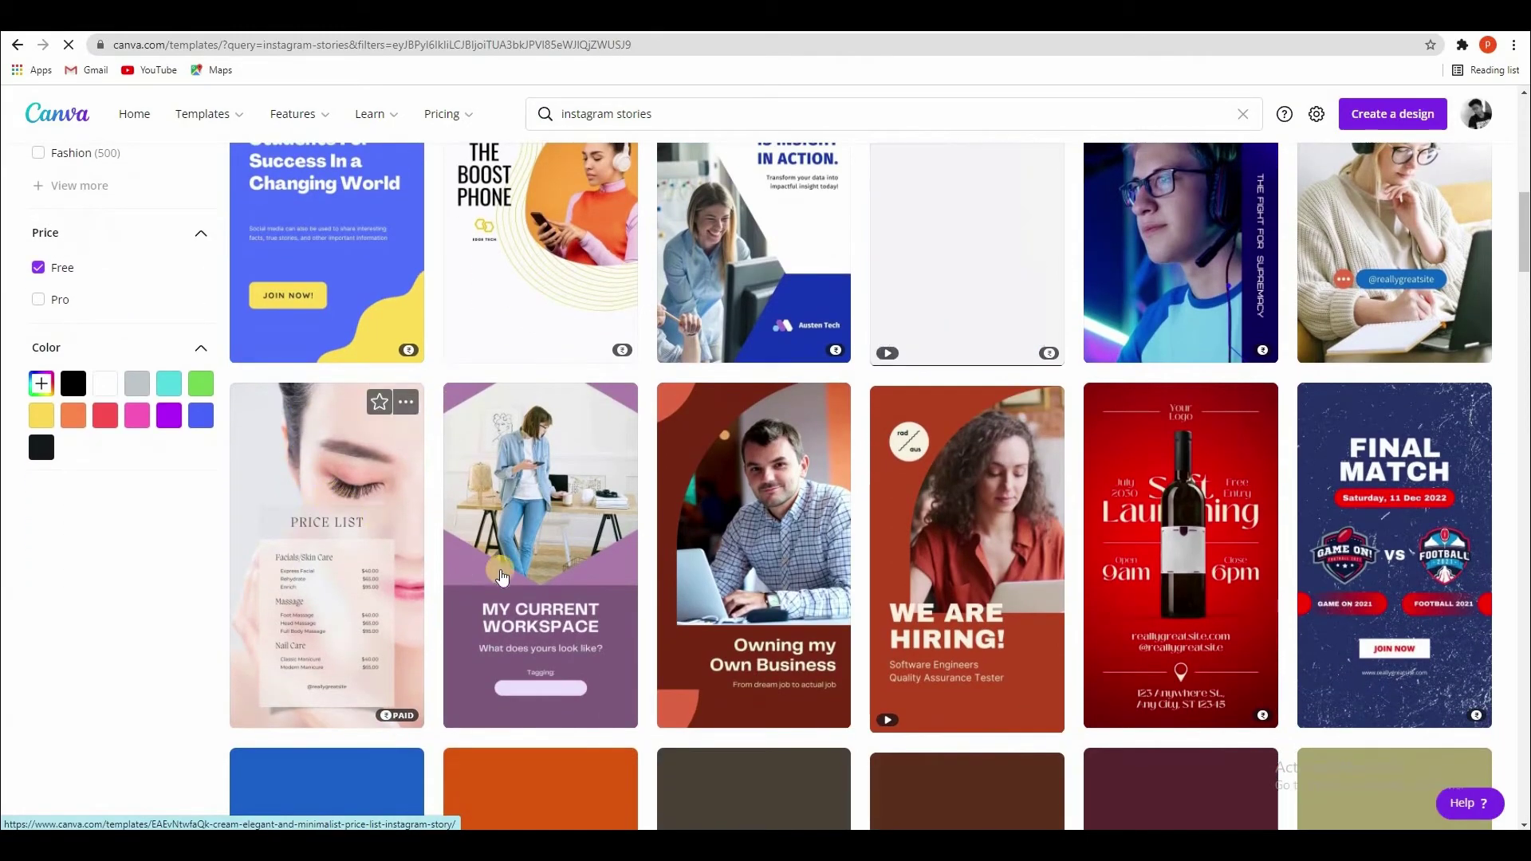
{"action": "scroll", "coordinate": [535, 582], "scroll_direction": "down", "scroll_amount": 3}
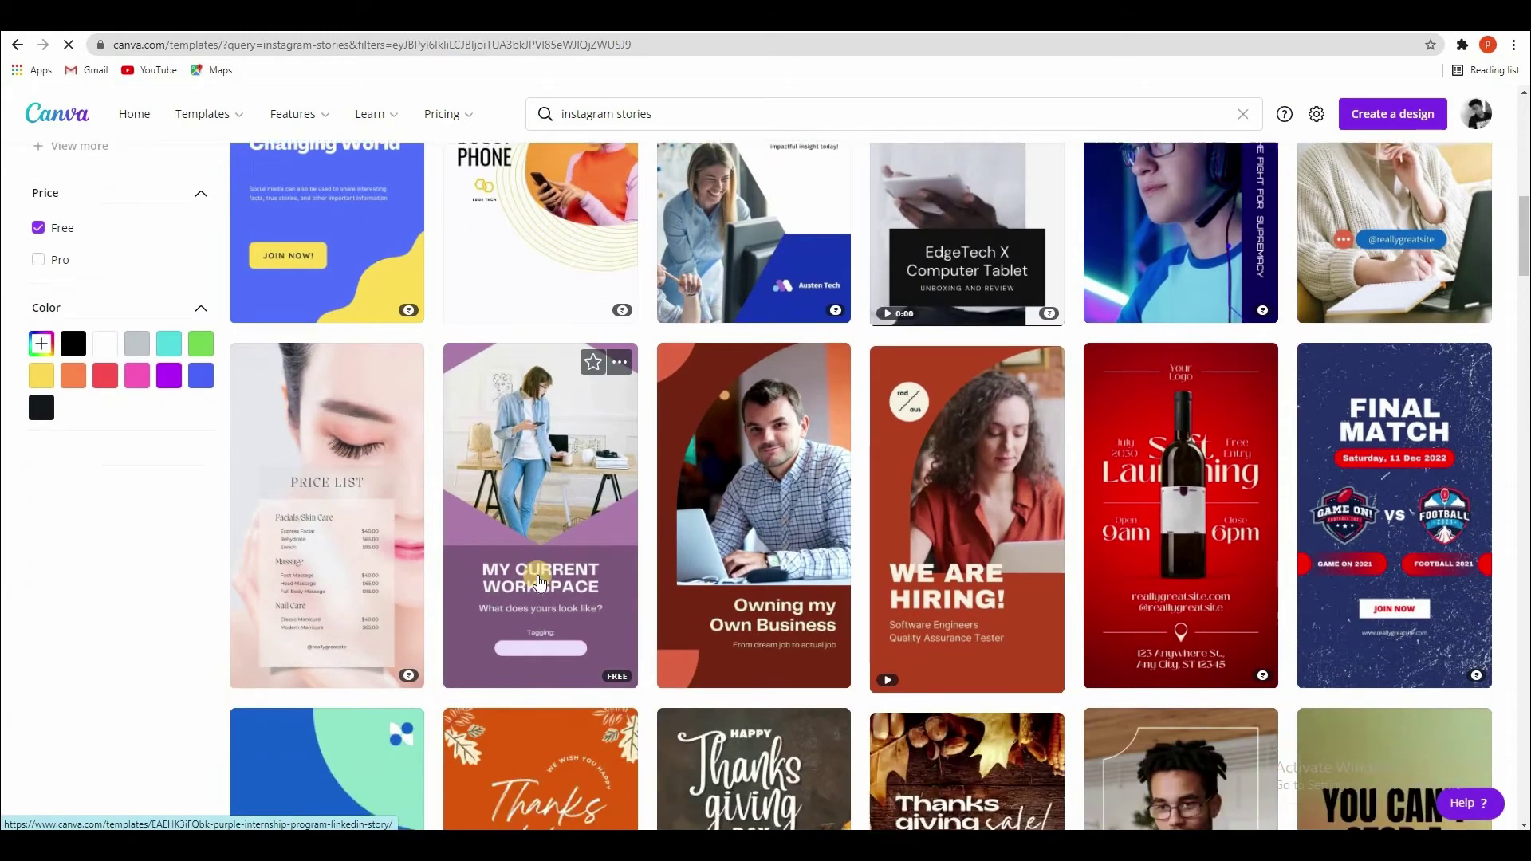
{"action": "scroll", "coordinate": [921, 606], "scroll_direction": "down", "scroll_amount": 2}
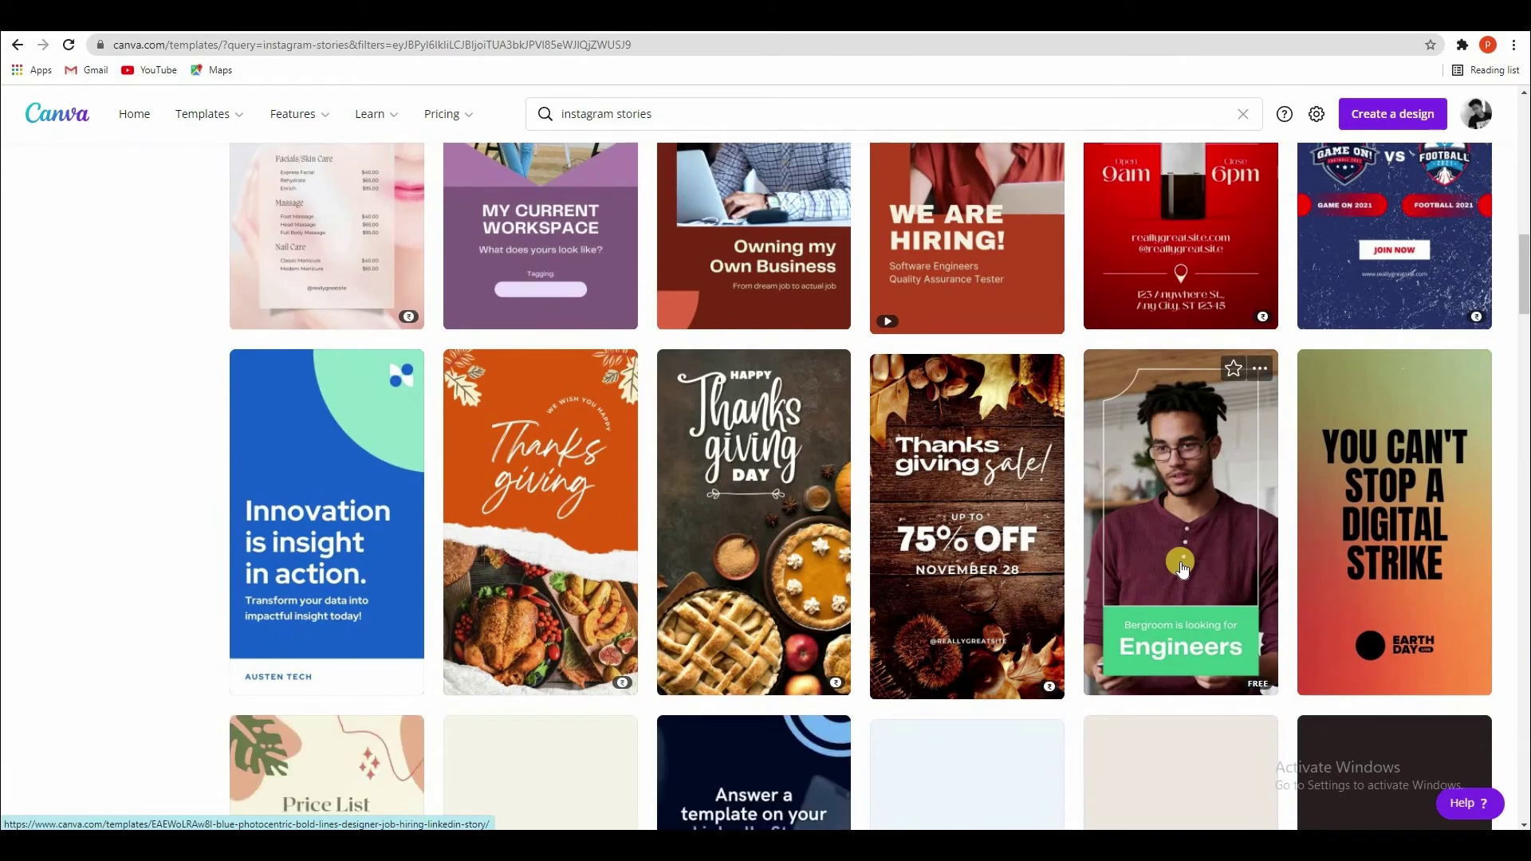
{"action": "scroll", "coordinate": [954, 548], "scroll_direction": "down", "scroll_amount": 4}
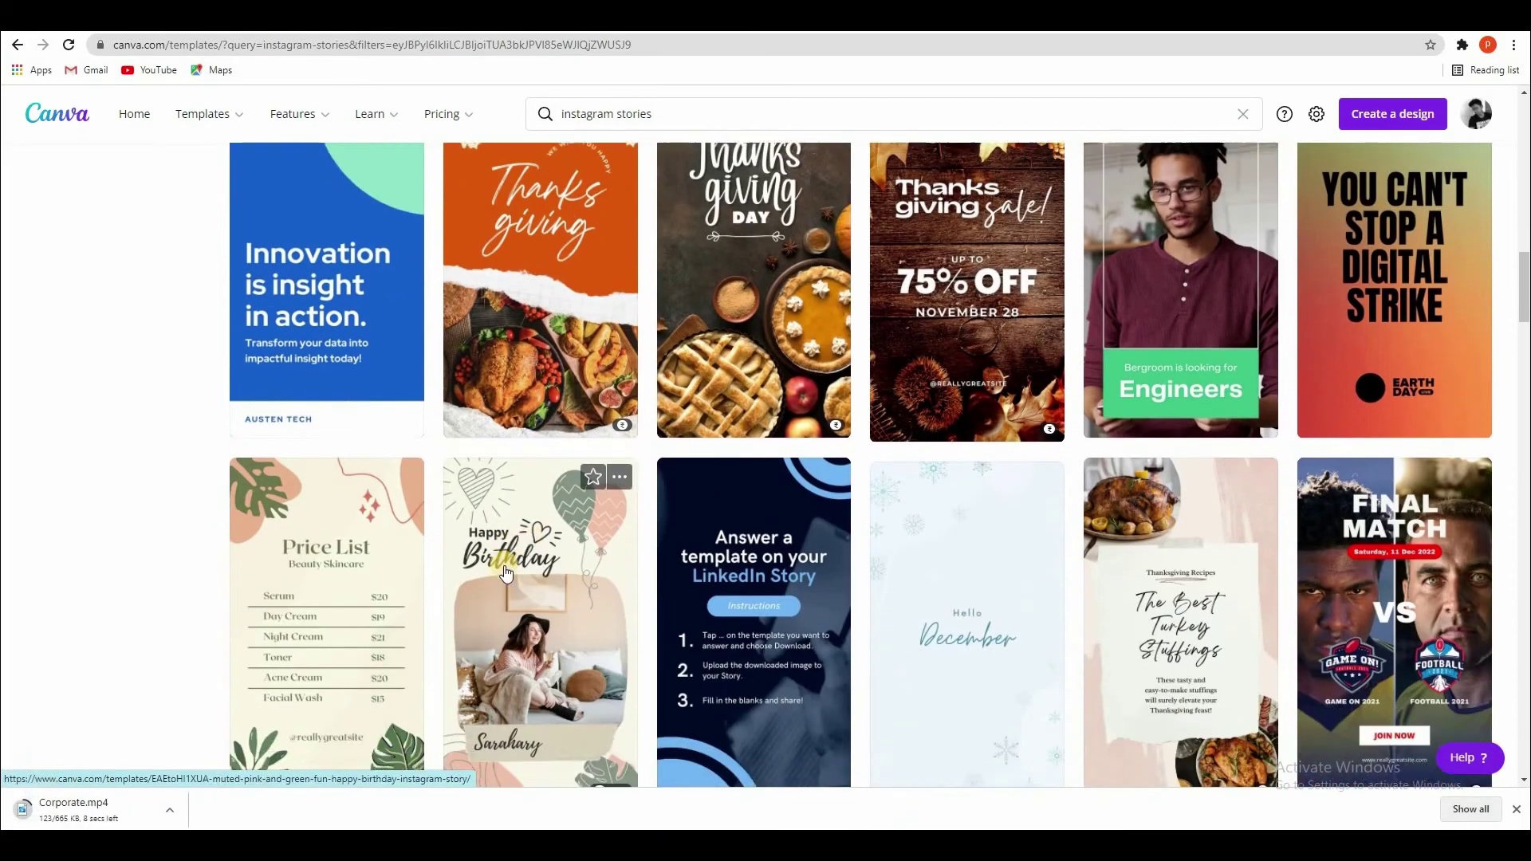
{"action": "scroll", "coordinate": [955, 549], "scroll_direction": "down", "scroll_amount": 3}
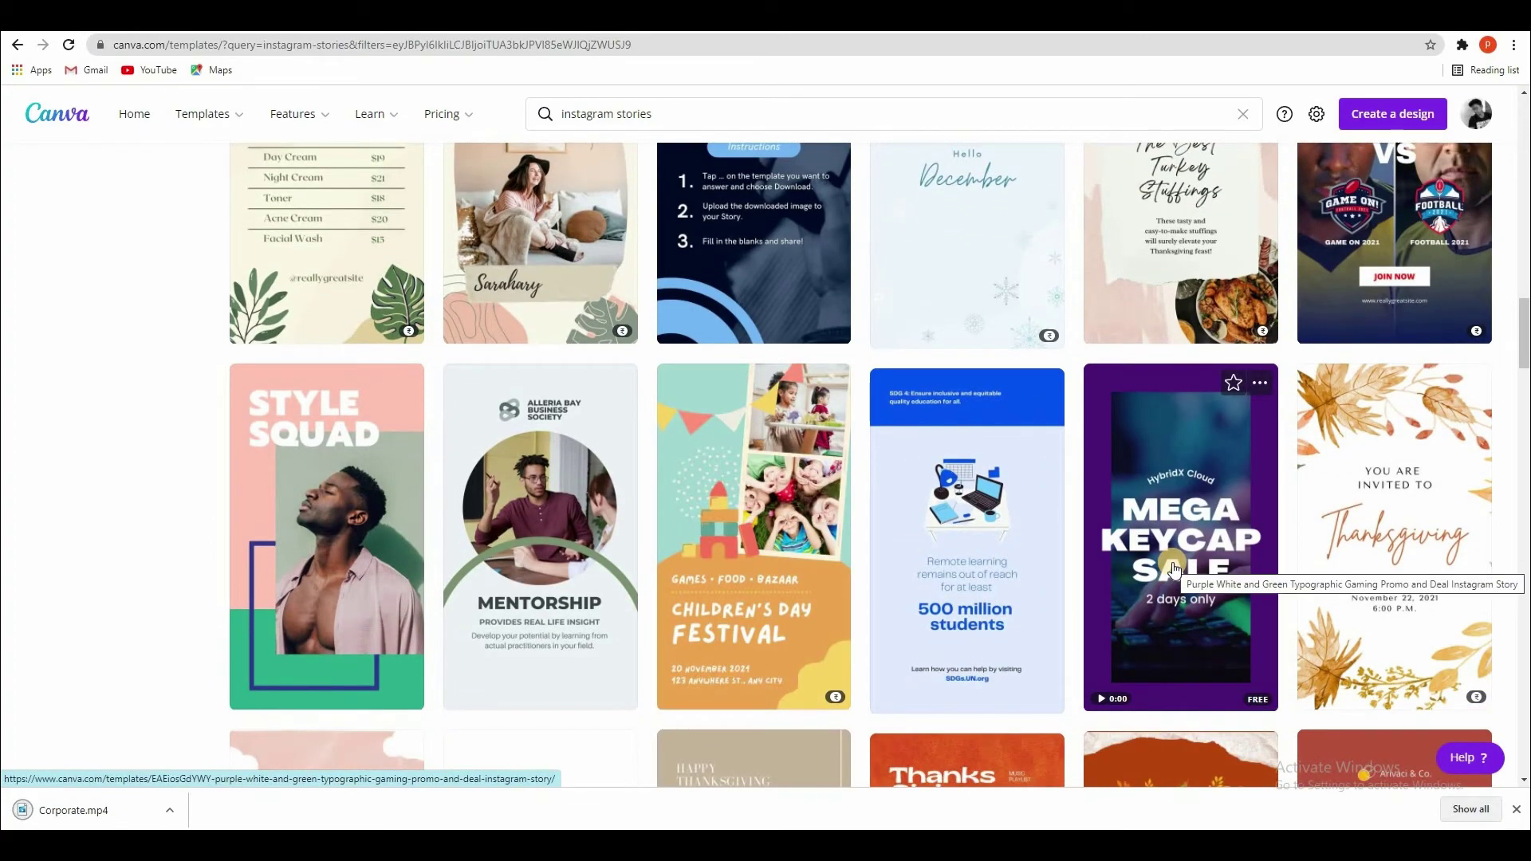
Open the Mega Keycap Sale template as a new design and scroll through its three pages.
{"action": "left_click", "coordinate": [1174, 567]}
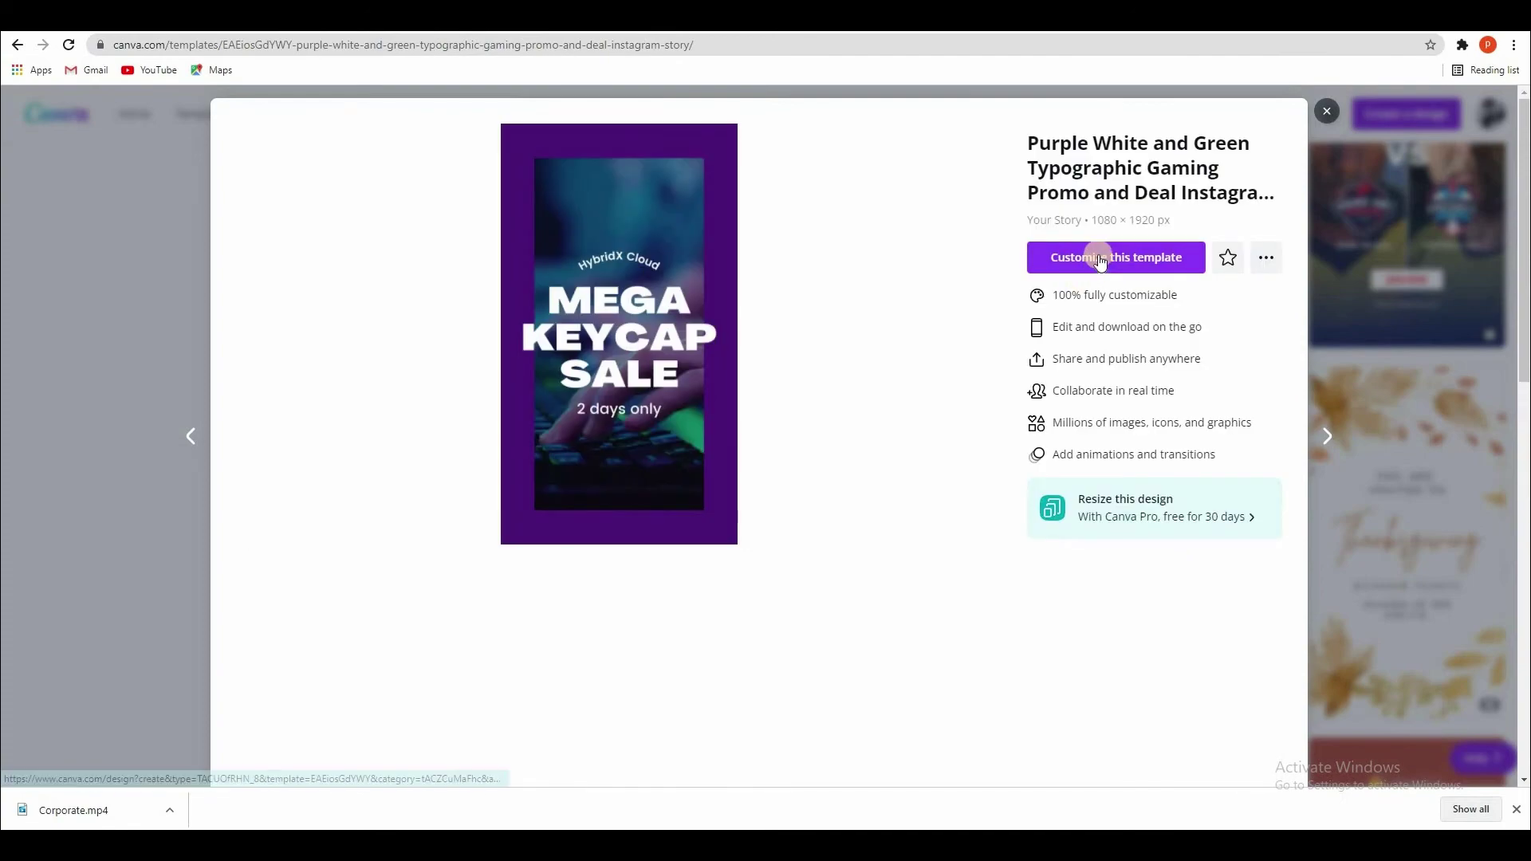
{"action": "left_click", "coordinate": [1099, 258]}
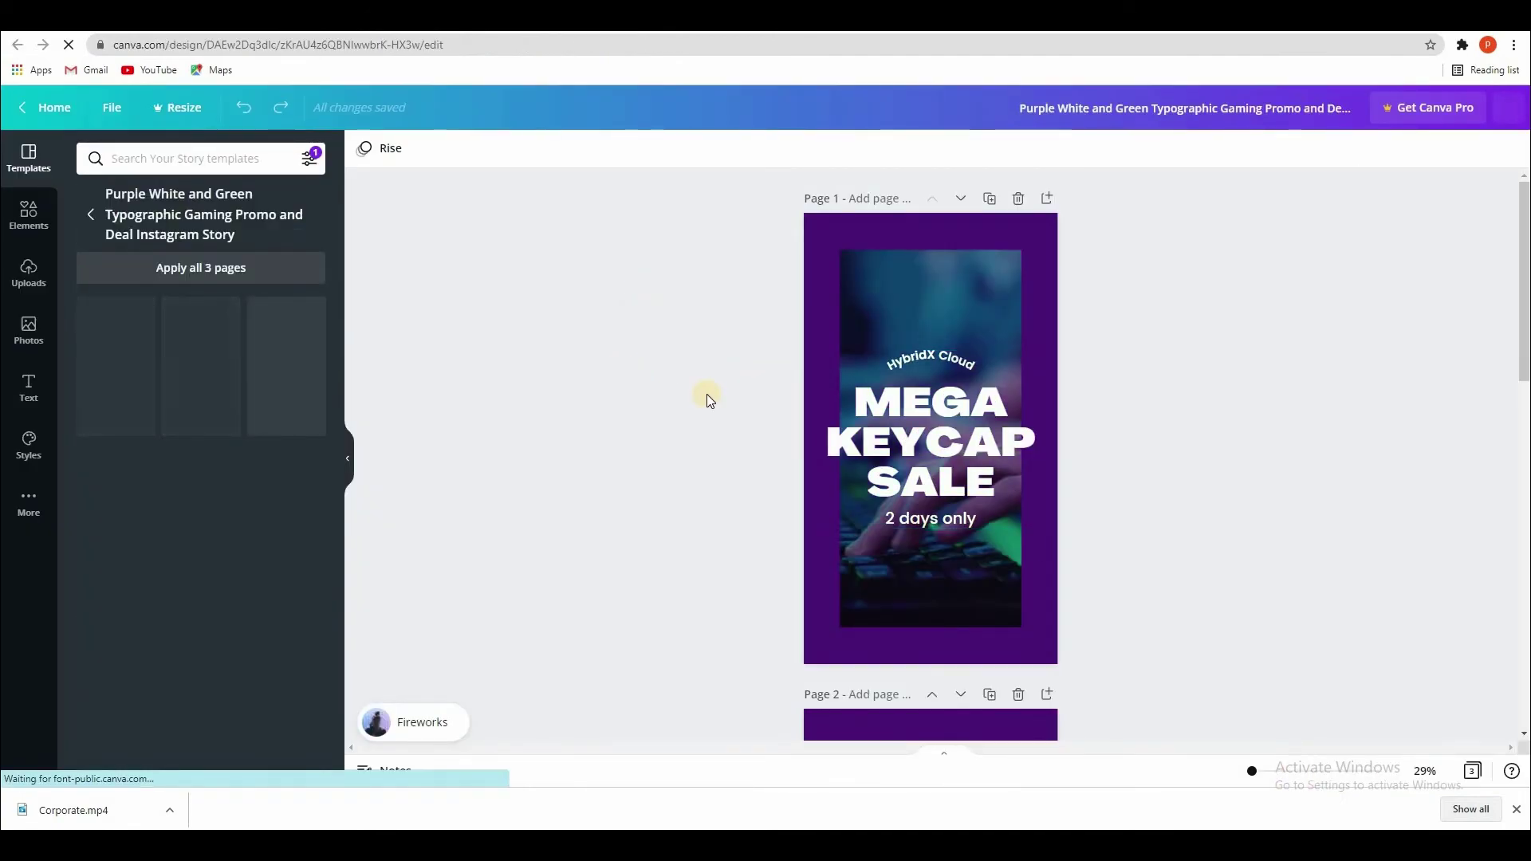
{"action": "left_click", "coordinate": [598, 406]}
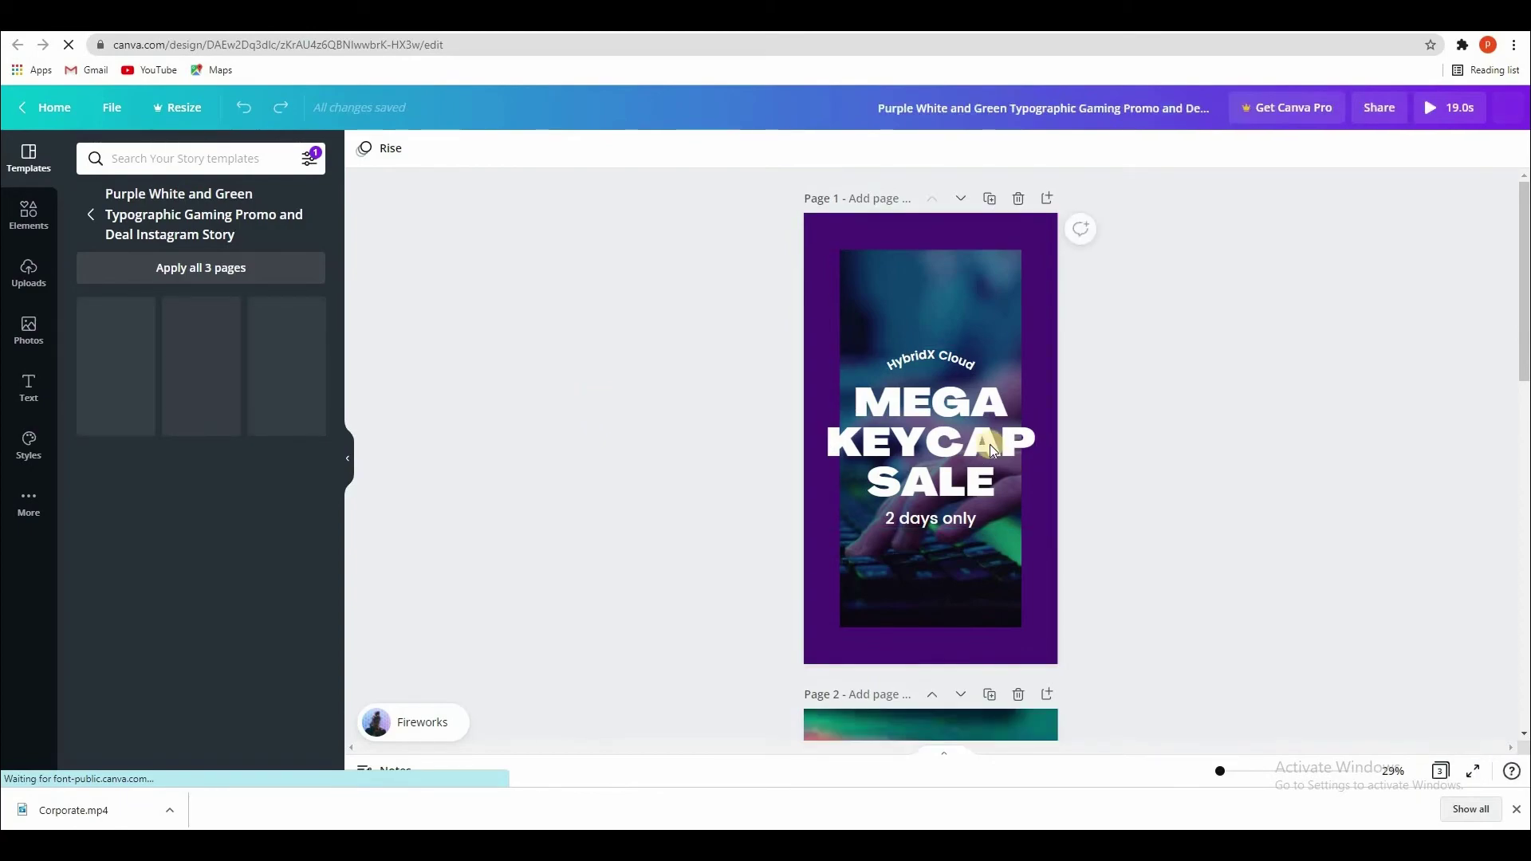
{"action": "scroll", "coordinate": [1003, 527], "scroll_direction": "down", "scroll_amount": 3}
{"action": "scroll", "coordinate": [1001, 538], "scroll_direction": "down", "scroll_amount": 4}
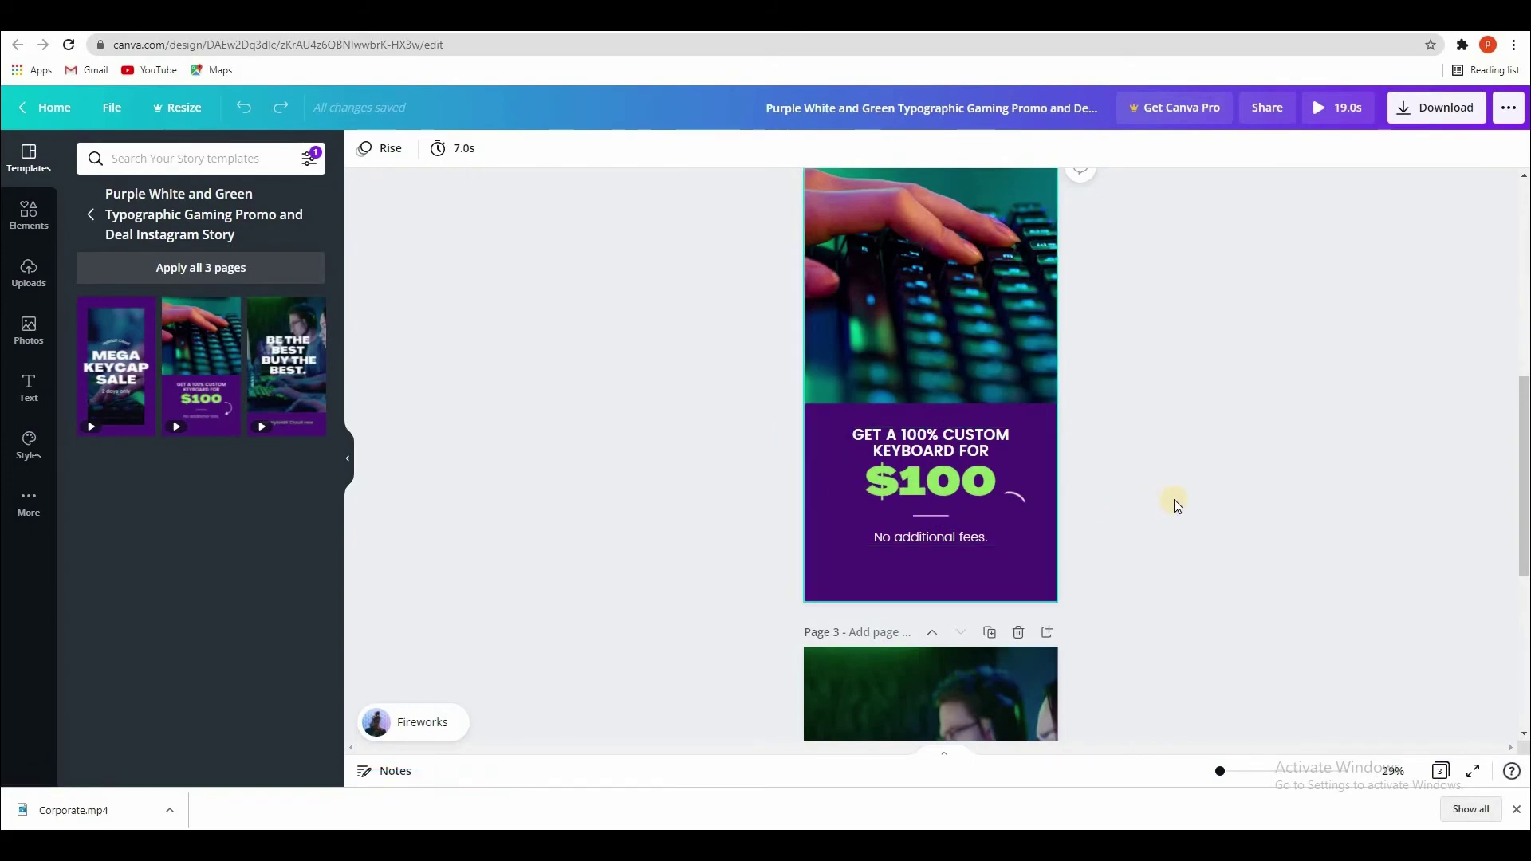
{"action": "scroll", "coordinate": [1011, 516], "scroll_direction": "down", "scroll_amount": 3}
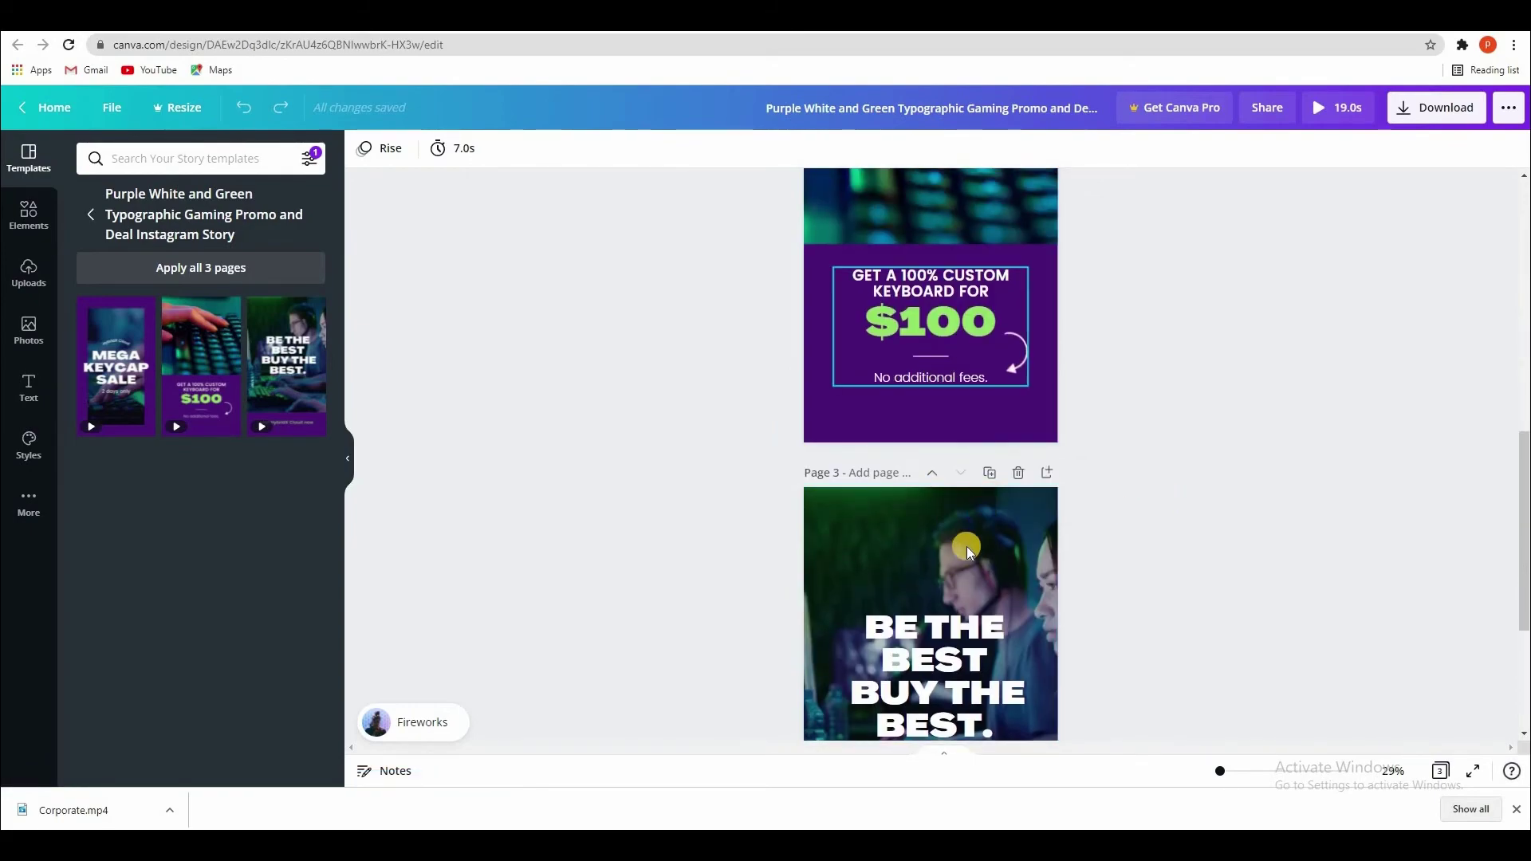
{"action": "scroll", "coordinate": [965, 546], "scroll_direction": "down", "scroll_amount": 3}
{"action": "scroll", "coordinate": [953, 550], "scroll_direction": "up", "scroll_amount": 5}
{"action": "scroll", "coordinate": [1111, 491], "scroll_direction": "up", "scroll_amount": 6}
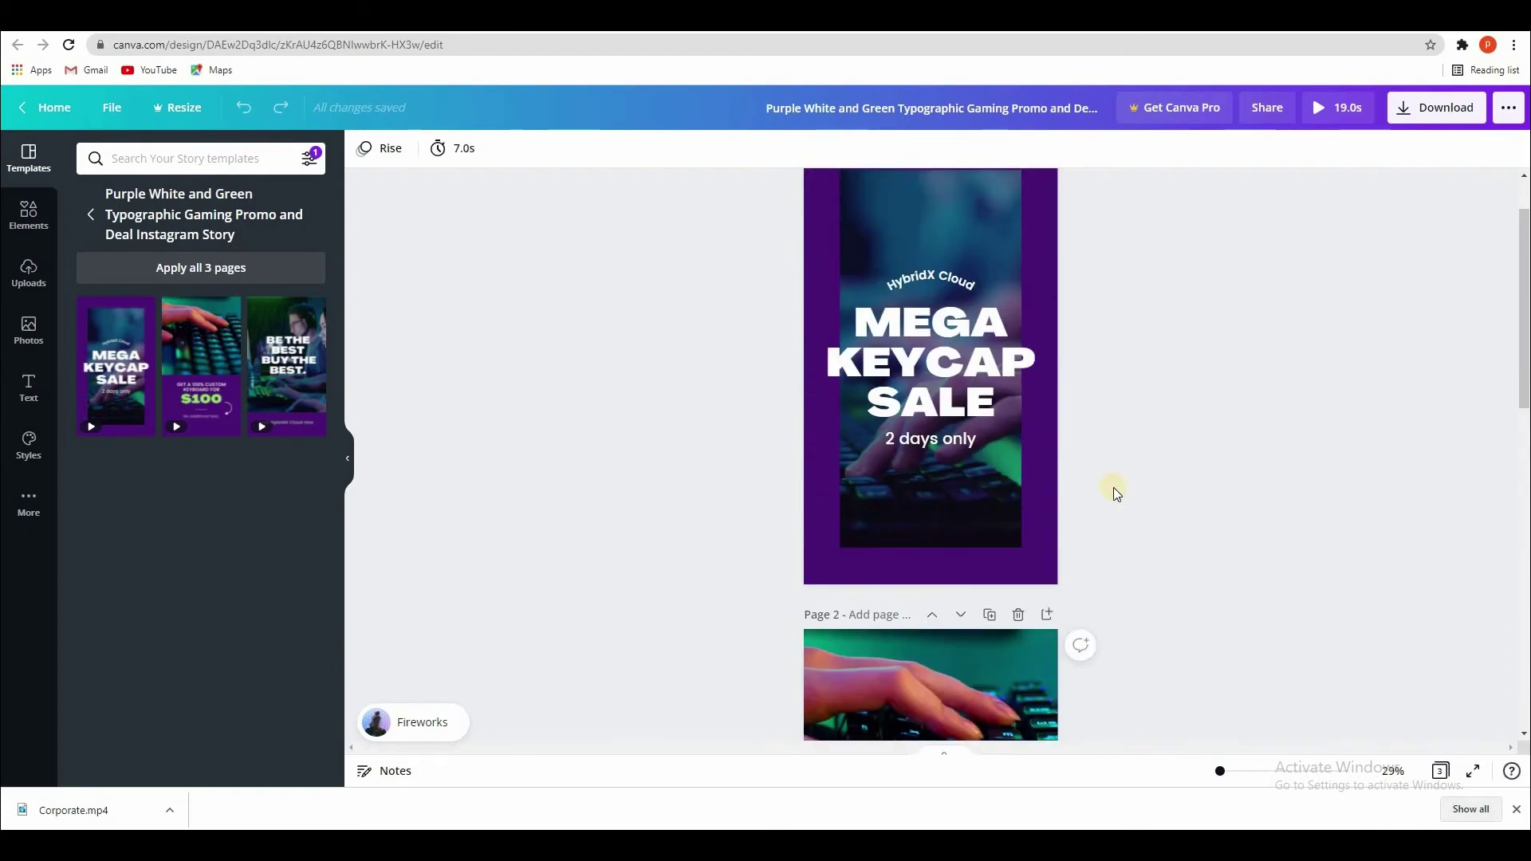